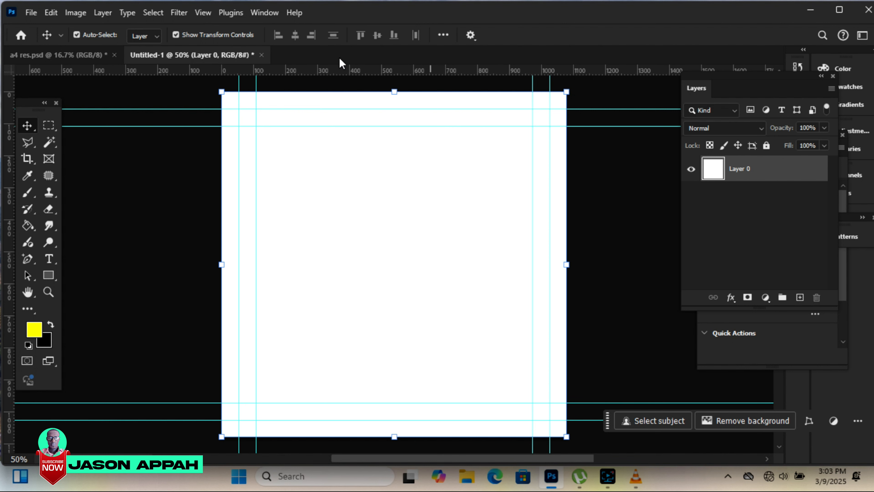
Copy the dark grunge texture from a4 res.psd into Untitled-1 and scale it to 288% to cover the canvas
{"action": "left_click", "coordinate": [68, 56]}
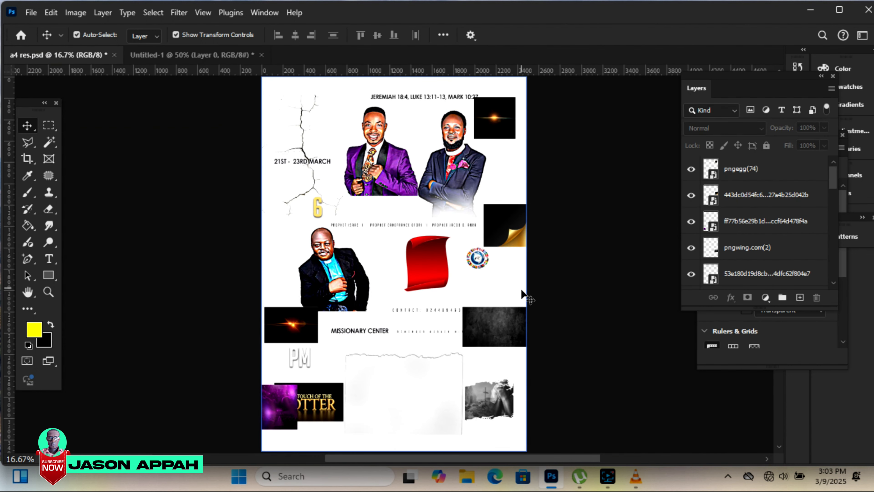
{"action": "left_click", "coordinate": [520, 322]}
{"action": "left_click_drag", "start_coordinate": [516, 332], "coordinate": [373, 256]}
{"action": "left_click_drag", "start_coordinate": [468, 189], "coordinate": [592, 117]}
{"action": "left_click_drag", "start_coordinate": [277, 312], "coordinate": [134, 401]}
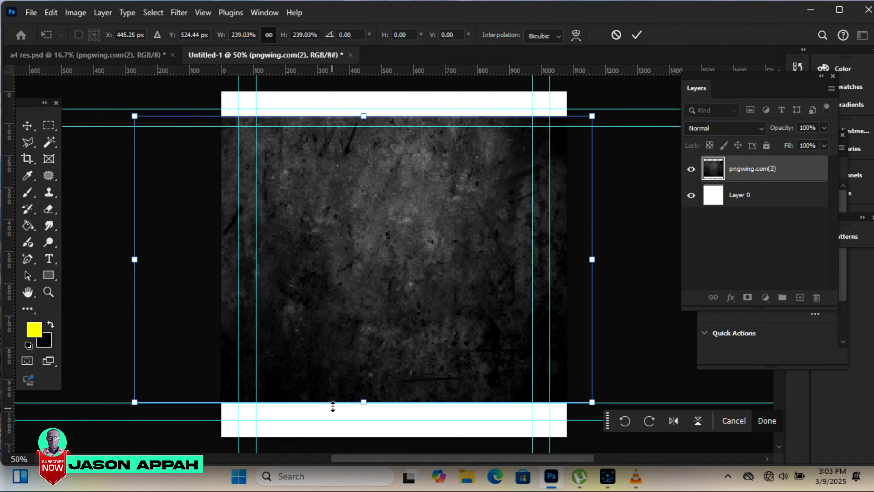
{"action": "left_click_drag", "start_coordinate": [364, 401], "coordinate": [364, 434]}
{"action": "left_click_drag", "start_coordinate": [361, 113], "coordinate": [365, 90]}
{"action": "left_click", "coordinate": [637, 35]}
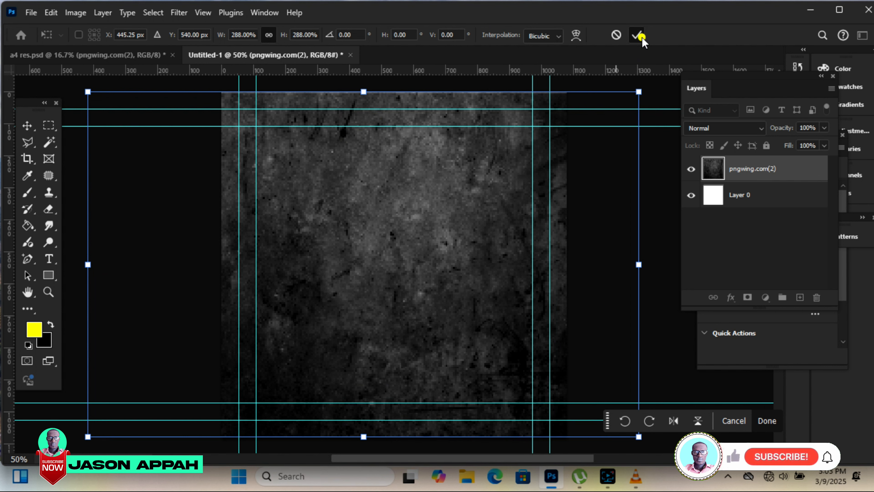
{"action": "left_click", "coordinate": [661, 191]}
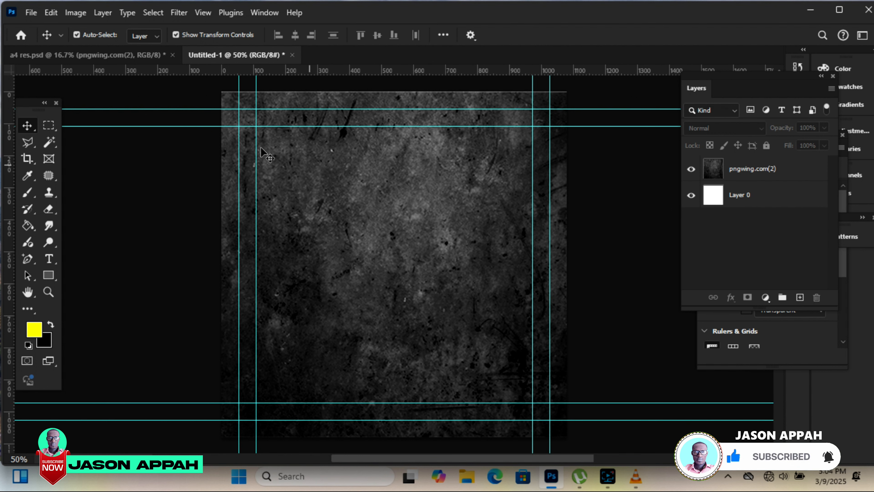
Copy the praying hands and cross picture from a4 res.psd into Untitled-1, scaling it to about 19.8% against the canvas's right edge
{"action": "left_click", "coordinate": [124, 56]}
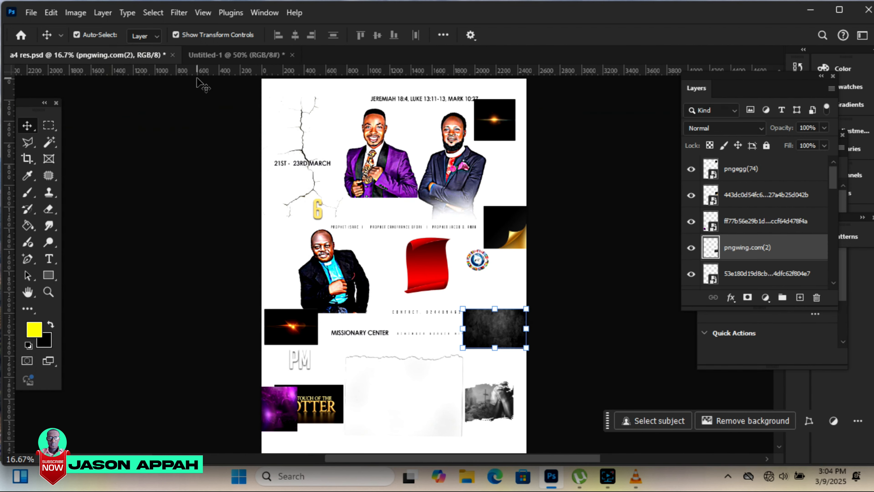
{"action": "left_click_drag", "start_coordinate": [508, 409], "coordinate": [265, 49]}
{"action": "left_click_drag", "start_coordinate": [402, 200], "coordinate": [395, 239]}
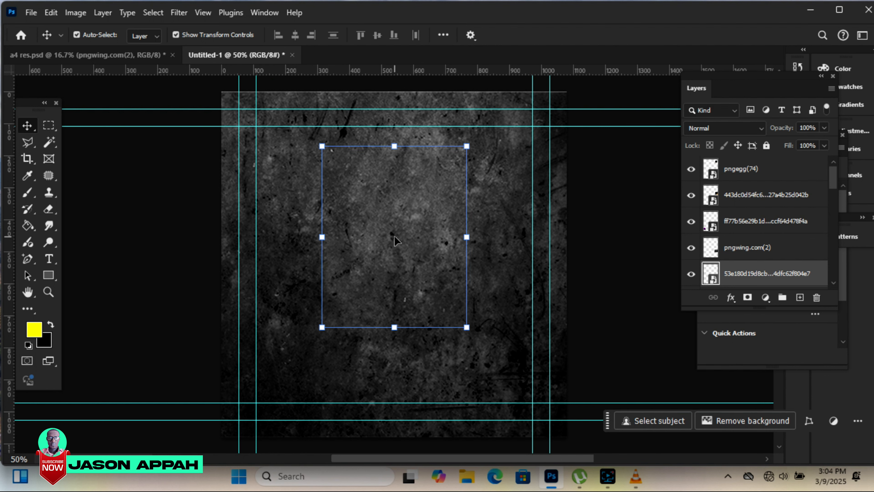
{"action": "left_click_drag", "start_coordinate": [468, 334], "coordinate": [507, 383]}
{"action": "left_click_drag", "start_coordinate": [427, 297], "coordinate": [489, 281]}
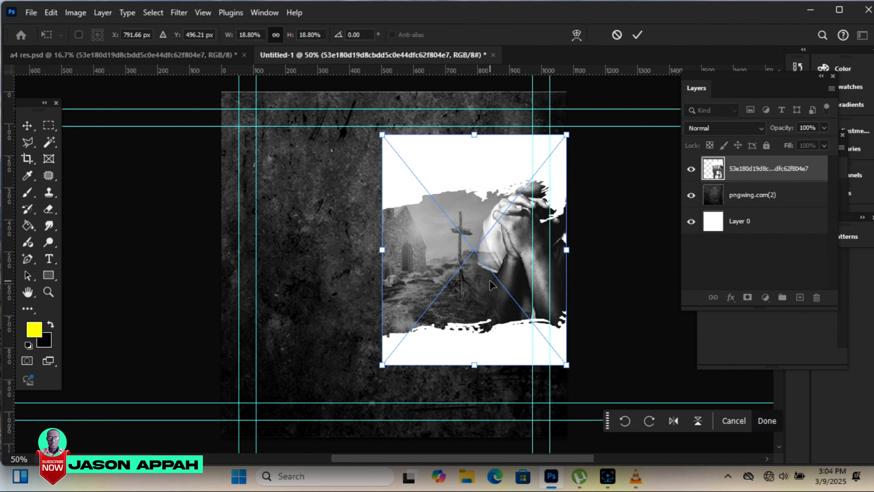
{"action": "left_click_drag", "start_coordinate": [382, 365], "coordinate": [376, 386]}
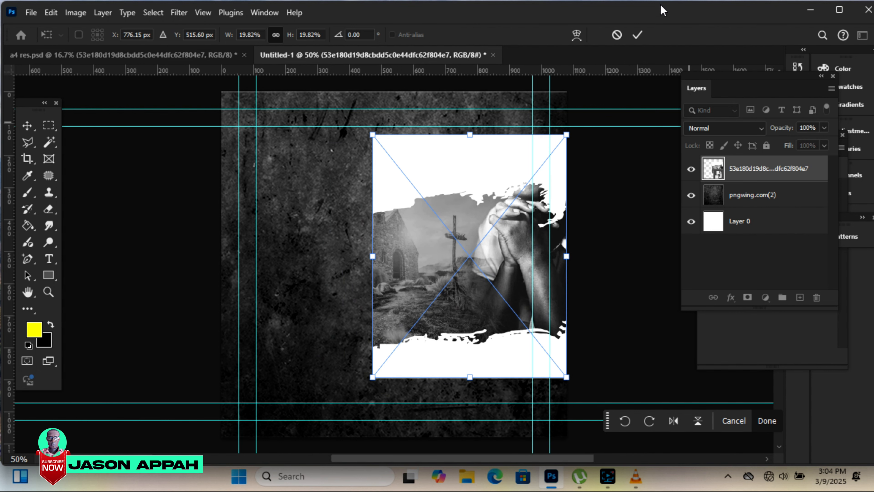
{"action": "left_click", "coordinate": [639, 34]}
Rasterize the praying hands layer and set its blend mode to Soft Light
{"action": "right_click", "coordinate": [760, 171]}
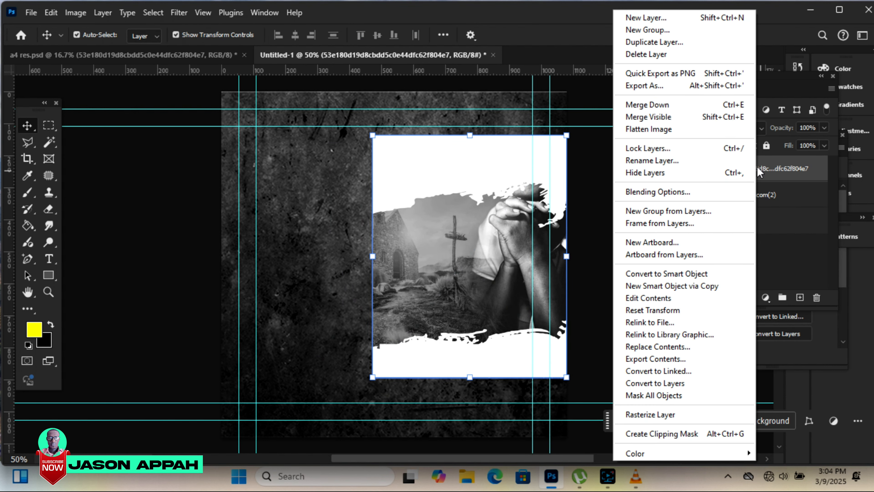
{"action": "left_click", "coordinate": [639, 416]}
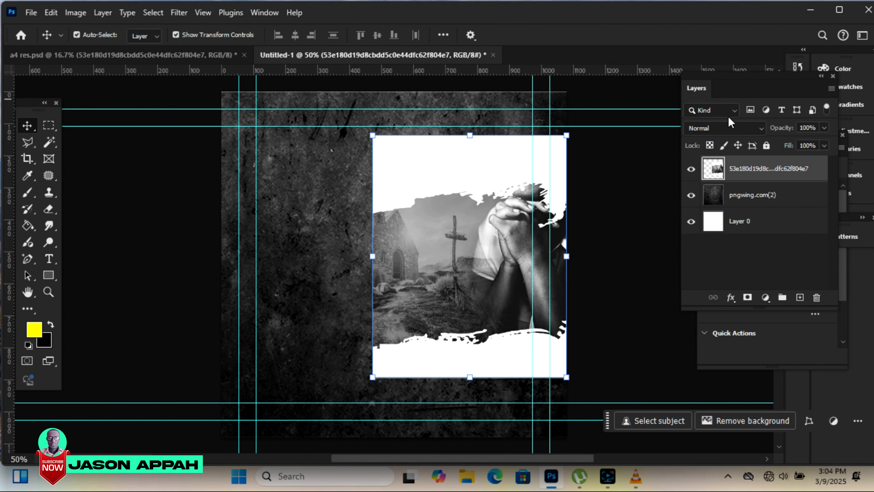
{"action": "left_click", "coordinate": [730, 131]}
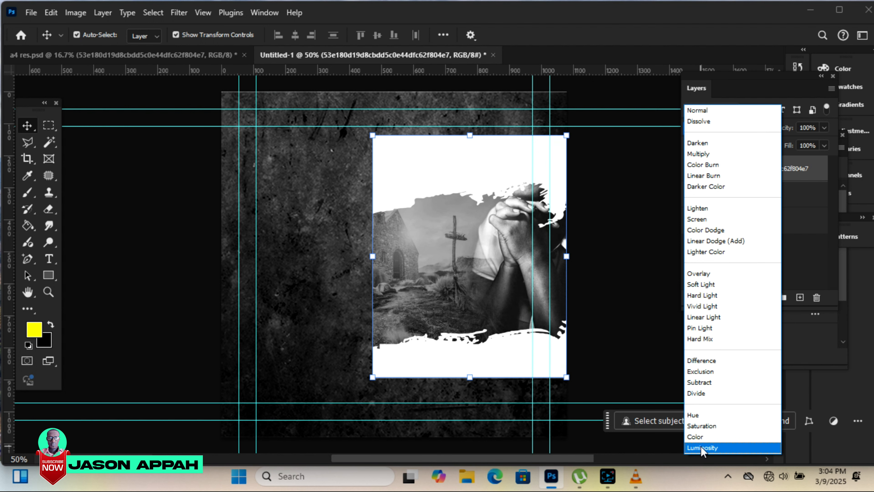
{"action": "left_click", "coordinate": [706, 285]}
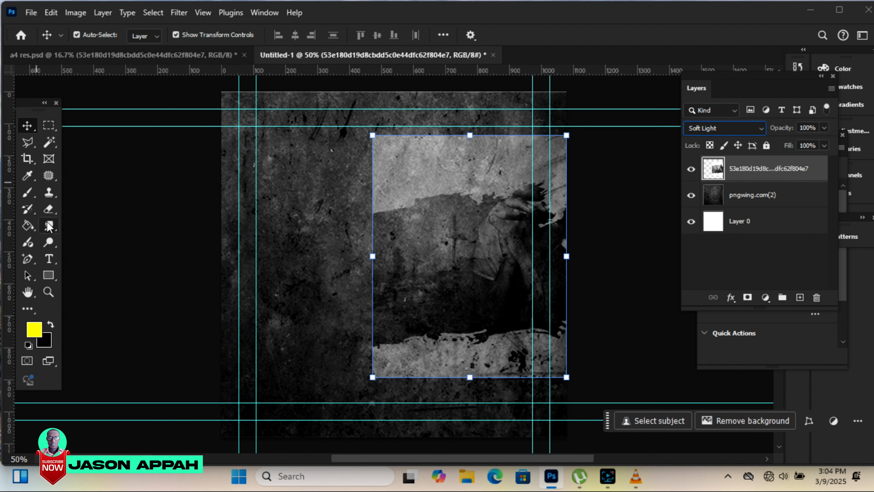
Erase the hard left and upper edges of the praying hands picture with a soft eraser
{"action": "left_click", "coordinate": [48, 208]}
{"action": "mouse_move", "coordinate": [373, 156]}
{"action": "left_mouse_down"}
{"action": "mouse_move", "coordinate": [547, 147]}
{"action": "mouse_move", "coordinate": [507, 126]}
{"action": "mouse_move", "coordinate": [427, 132]}
{"action": "mouse_move", "coordinate": [518, 128]}
{"action": "mouse_move", "coordinate": [562, 148]}
{"action": "mouse_move", "coordinate": [573, 163]}
{"action": "mouse_move", "coordinate": [458, 133]}
{"action": "mouse_move", "coordinate": [361, 139]}
{"action": "mouse_move", "coordinate": [342, 231]}
{"action": "mouse_move", "coordinate": [366, 346]}
{"action": "mouse_move", "coordinate": [452, 432]}
{"action": "mouse_move", "coordinate": [574, 399]}
{"action": "mouse_move", "coordinate": [581, 418]}
{"action": "mouse_move", "coordinate": [587, 410]}
{"action": "mouse_move", "coordinate": [433, 401]}
{"action": "mouse_move", "coordinate": [495, 409]}
{"action": "mouse_move", "coordinate": [567, 390]}
{"action": "mouse_move", "coordinate": [529, 390]}
{"action": "mouse_move", "coordinate": [528, 399]}
{"action": "mouse_move", "coordinate": [584, 368]}
{"action": "mouse_move", "coordinate": [332, 305]}
{"action": "left_mouse_up"}
{"action": "left_click", "coordinate": [578, 135]}
Enlarge the praying hands picture up and to the left, and change its blend mode to Hard Light
{"action": "left_click", "coordinate": [22, 128]}
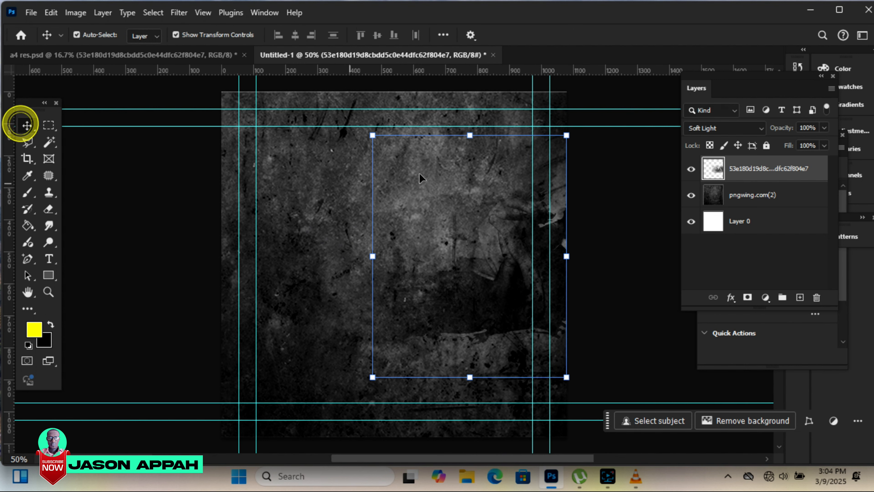
{"action": "left_click", "coordinate": [399, 155]}
{"action": "left_click_drag", "start_coordinate": [366, 136], "coordinate": [349, 114]}
{"action": "left_click", "coordinate": [638, 35]}
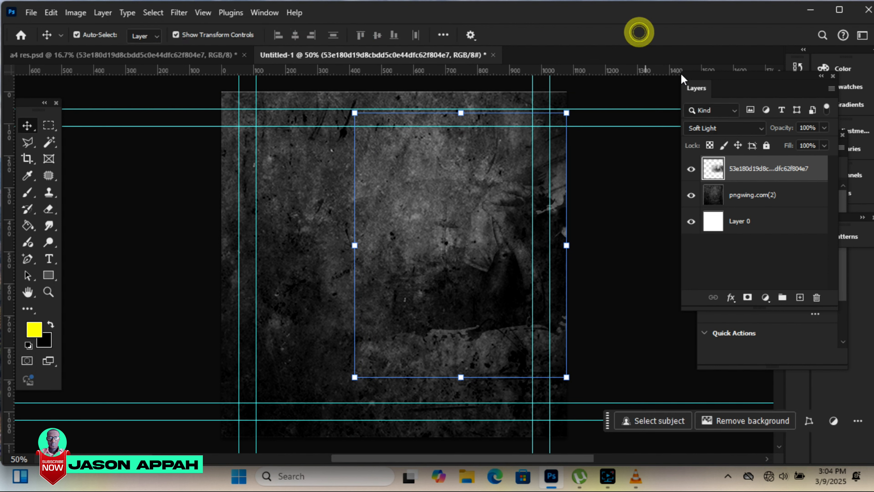
{"action": "left_click", "coordinate": [736, 129]}
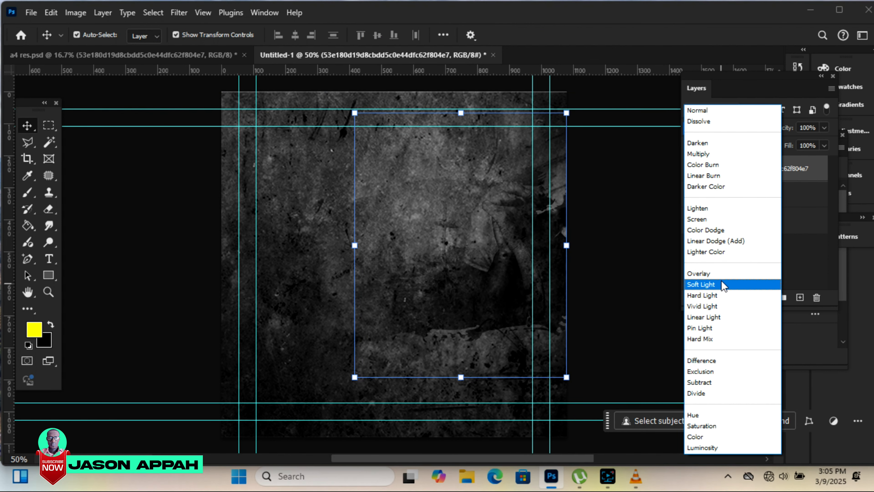
{"action": "left_click", "coordinate": [720, 295]}
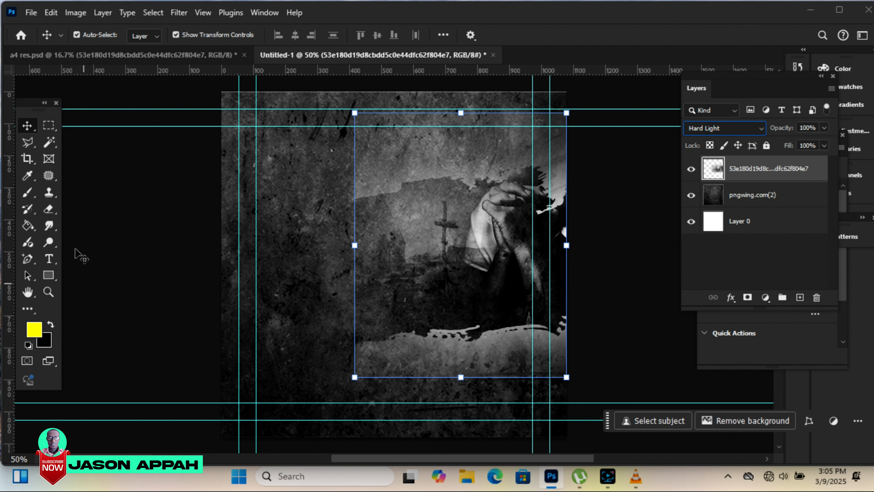
Erase the remaining hard edges along the bottom, left and top of the praying hands picture so it blends into the texture
{"action": "left_click", "coordinate": [48, 209]}
{"action": "left_click", "coordinate": [490, 403]}
{"action": "left_click", "coordinate": [549, 400]}
{"action": "left_click", "coordinate": [555, 391]}
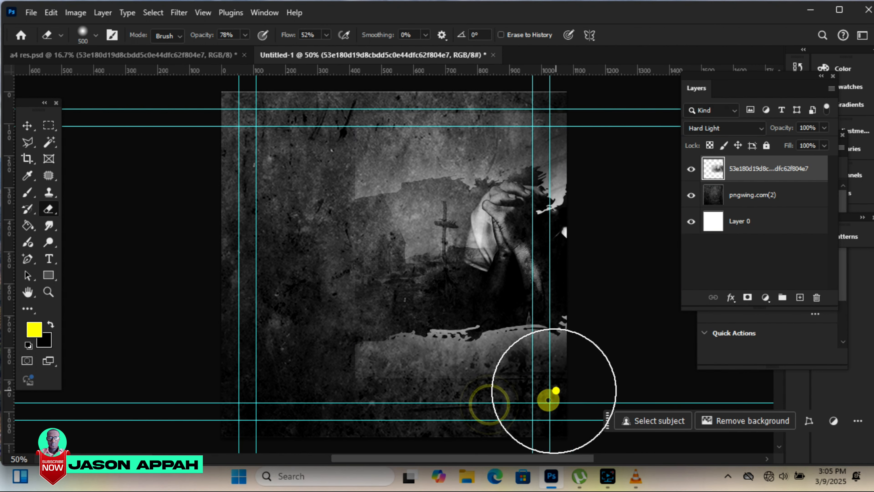
{"action": "mouse_move", "coordinate": [351, 324]}
{"action": "left_mouse_down"}
{"action": "mouse_move", "coordinate": [344, 309]}
{"action": "mouse_move", "coordinate": [365, 148]}
{"action": "mouse_move", "coordinate": [267, 287]}
{"action": "mouse_move", "coordinate": [383, 148]}
{"action": "left_mouse_up"}
{"action": "left_click", "coordinate": [411, 137]}
{"action": "left_click", "coordinate": [400, 150]}
{"action": "left_click", "coordinate": [415, 386]}
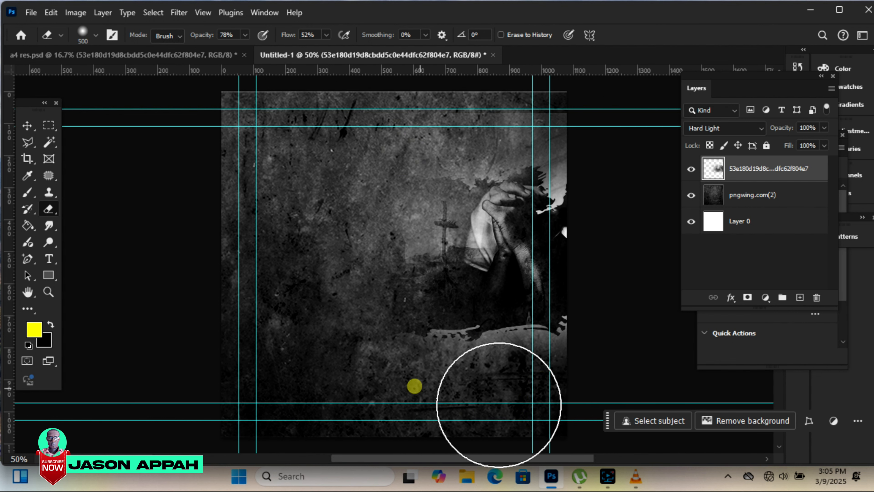
{"action": "left_click", "coordinate": [531, 405]}
{"action": "left_click", "coordinate": [589, 360]}
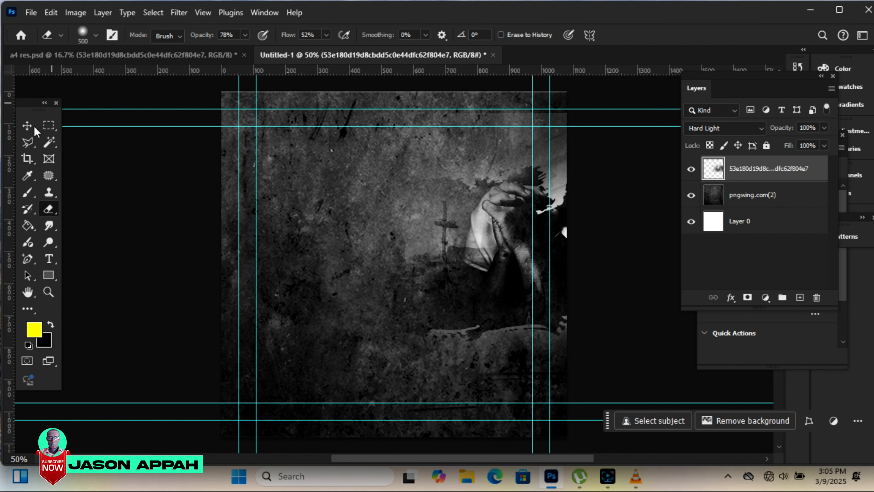
Copy the purple crowd picture from a4 res.psd into Untitled-1 and scale it to about 33.6% over most of the canvas
{"action": "left_click", "coordinate": [25, 126]}
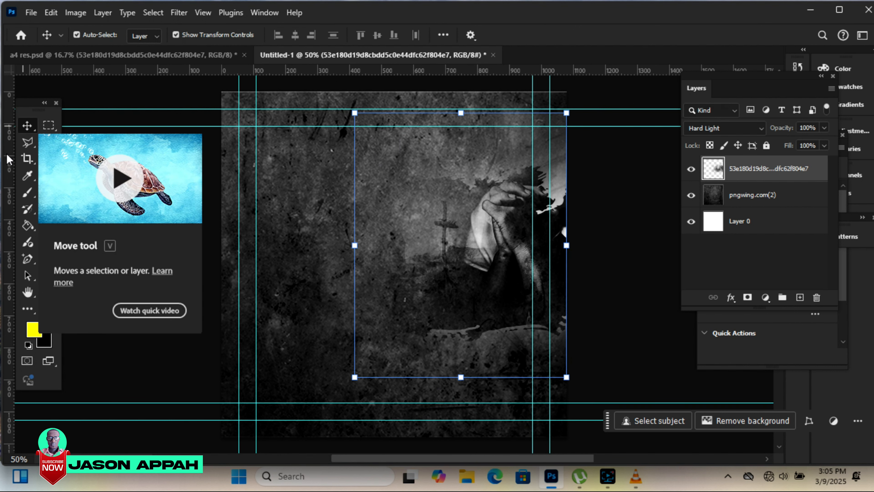
{"action": "left_click", "coordinate": [146, 55]}
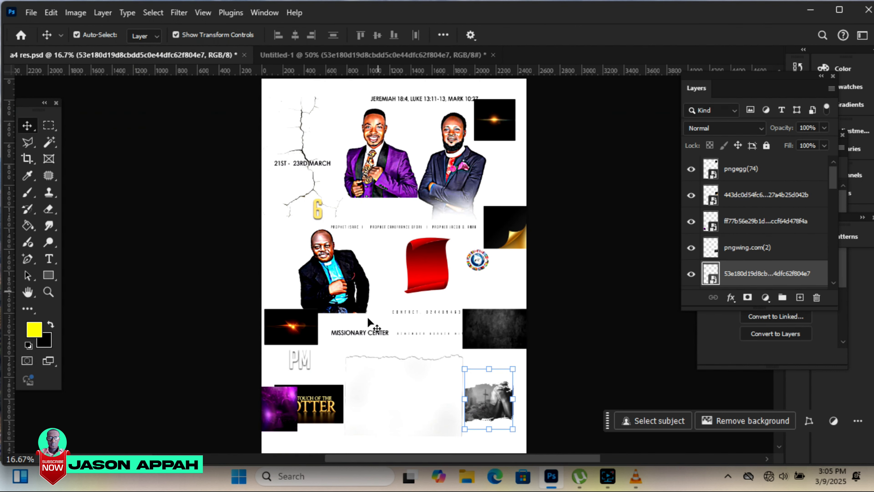
{"action": "left_click_drag", "start_coordinate": [285, 413], "coordinate": [306, 14]}
{"action": "left_click_drag", "start_coordinate": [311, 61], "coordinate": [334, 245]}
{"action": "left_click_drag", "start_coordinate": [388, 245], "coordinate": [557, 244]}
{"action": "left_click_drag", "start_coordinate": [280, 245], "coordinate": [230, 244]}
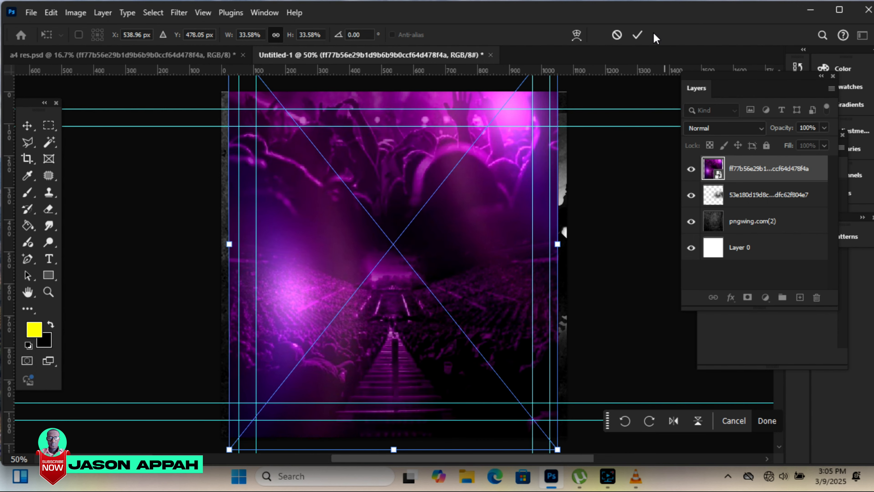
{"action": "left_click", "coordinate": [638, 34]}
Rasterize the purple crowd layer and set its blend mode to Overlay
{"action": "right_click", "coordinate": [754, 172]}
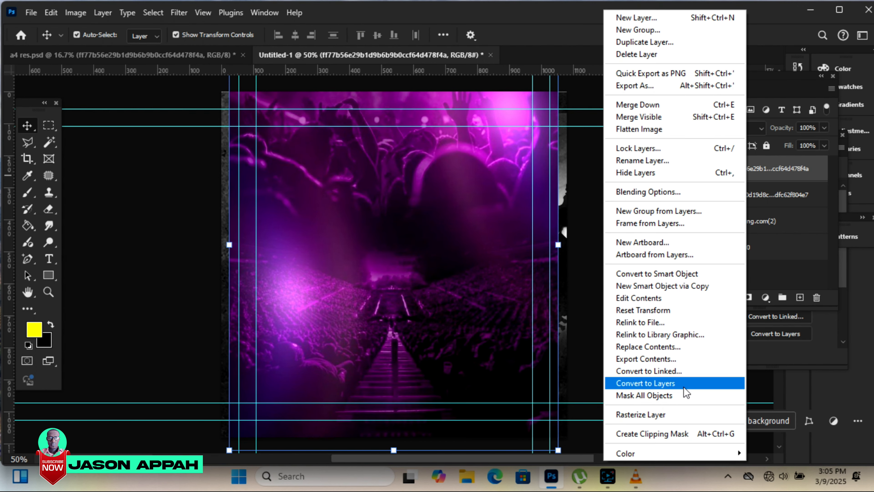
{"action": "left_click", "coordinate": [657, 414]}
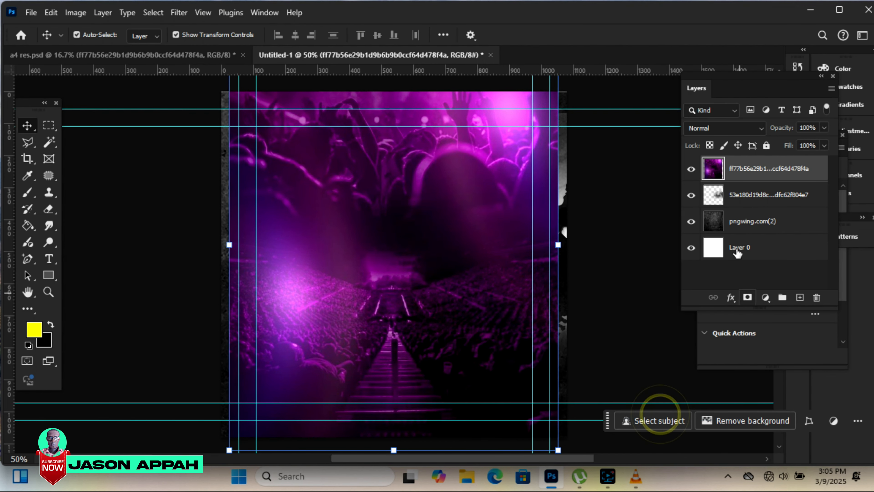
{"action": "left_click", "coordinate": [718, 129]}
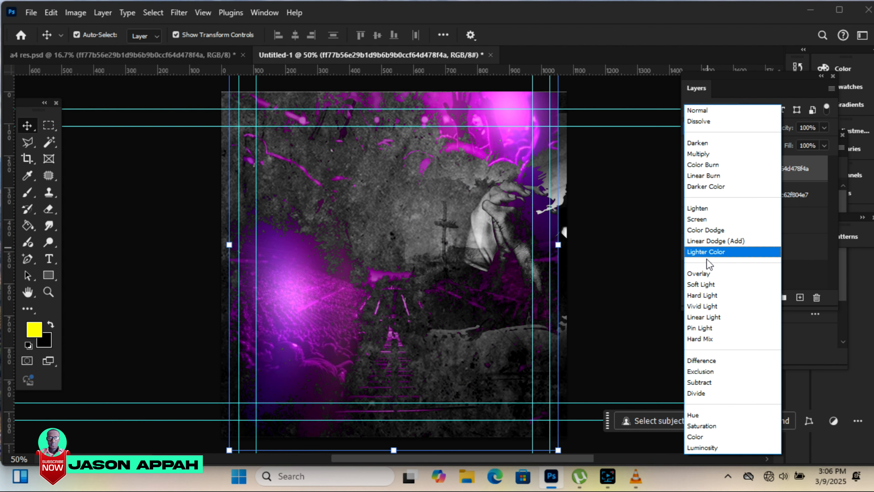
{"action": "left_click", "coordinate": [708, 273]}
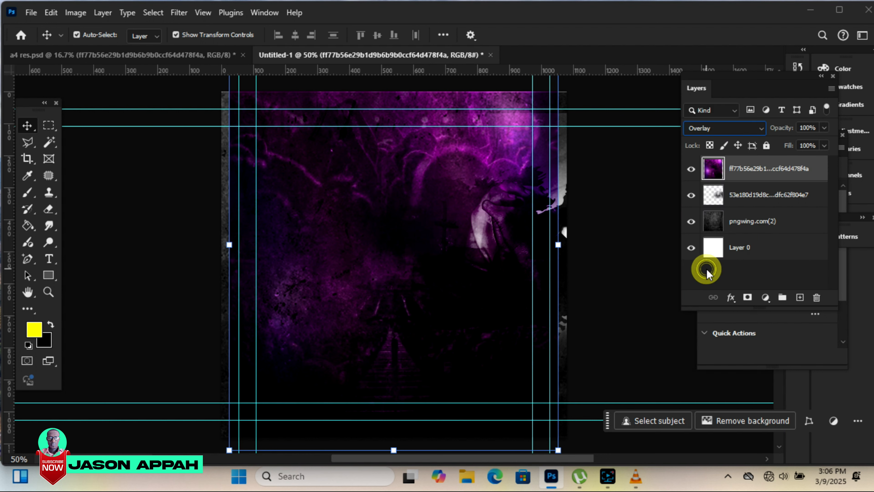
Scale the purple crowd picture to about 106.4% so it spans the full canvas width, and deselect it
{"action": "left_click_drag", "start_coordinate": [559, 244], "coordinate": [571, 244]}
{"action": "left_click_drag", "start_coordinate": [227, 245], "coordinate": [221, 244]}
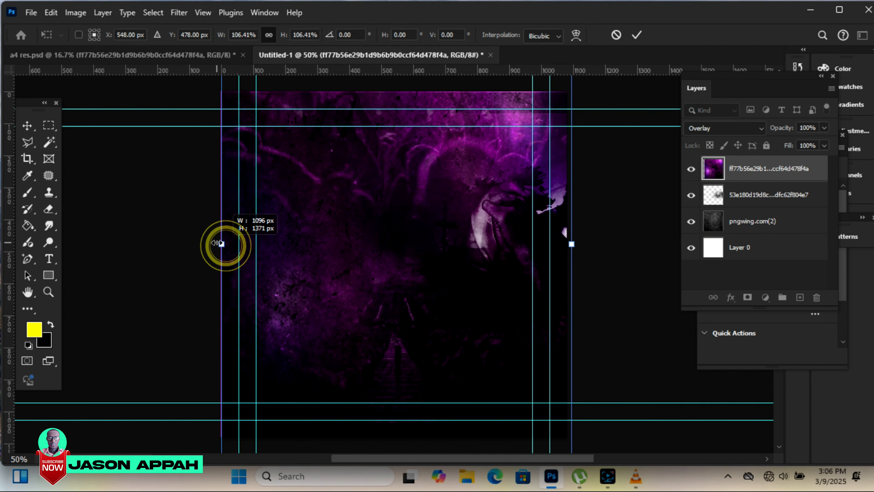
{"action": "left_click", "coordinate": [637, 34]}
{"action": "left_click", "coordinate": [626, 201]}
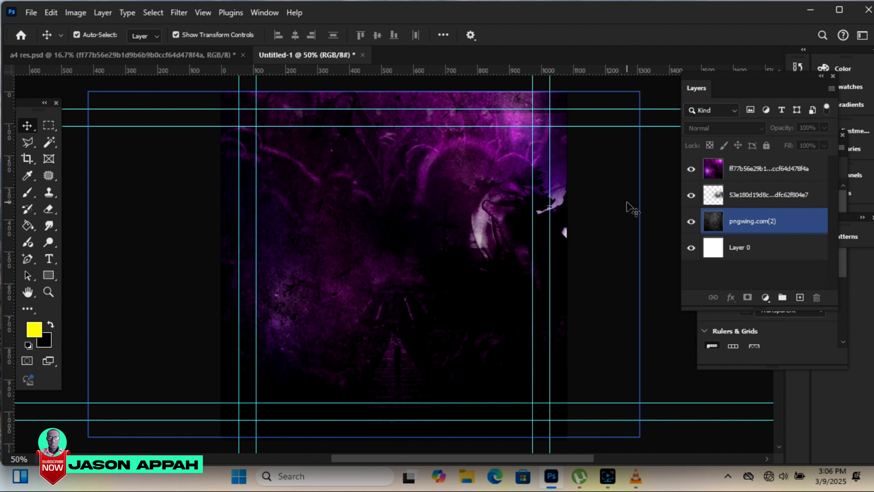
{"action": "left_click", "coordinate": [677, 378]}
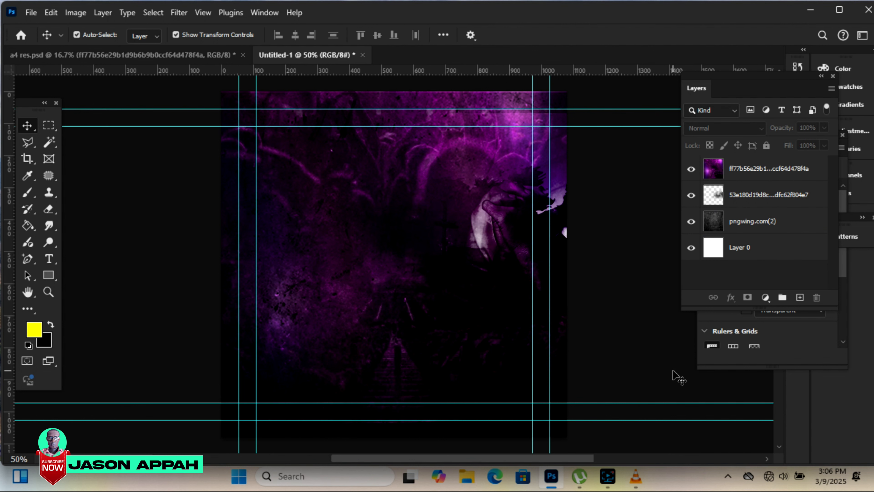
{"action": "left_click", "coordinate": [609, 308]}
{"action": "left_click", "coordinate": [286, 135]}
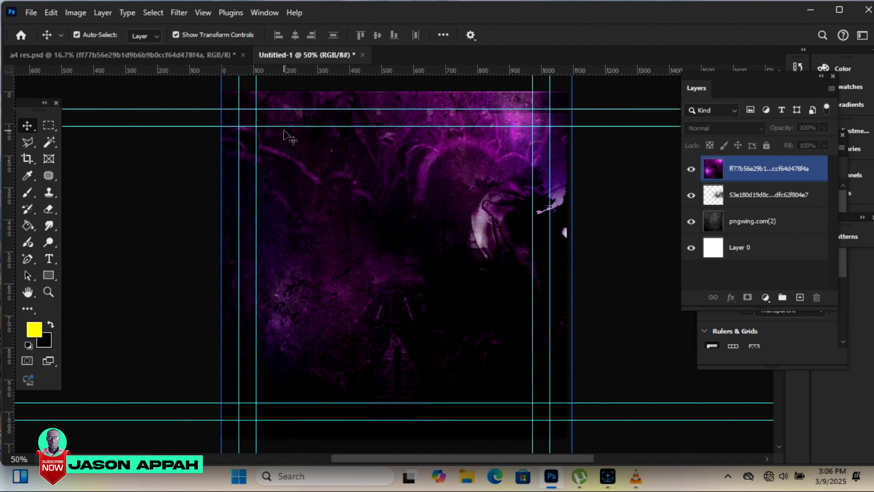
Bring the white torn paper from a4 res.psd into Untitled-1 and fit it along the bottom edge of the canvas
{"action": "left_click", "coordinate": [118, 55]}
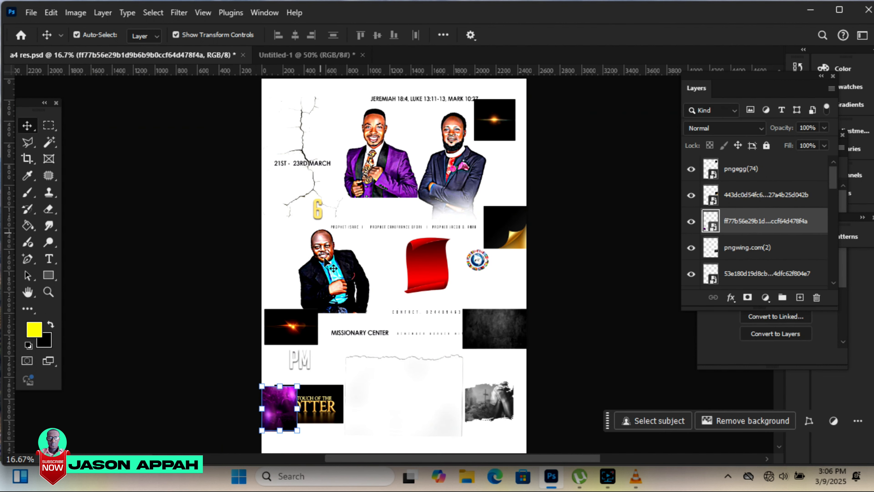
{"action": "left_click_drag", "start_coordinate": [386, 370], "coordinate": [413, 429]}
{"action": "left_click", "coordinate": [617, 221]}
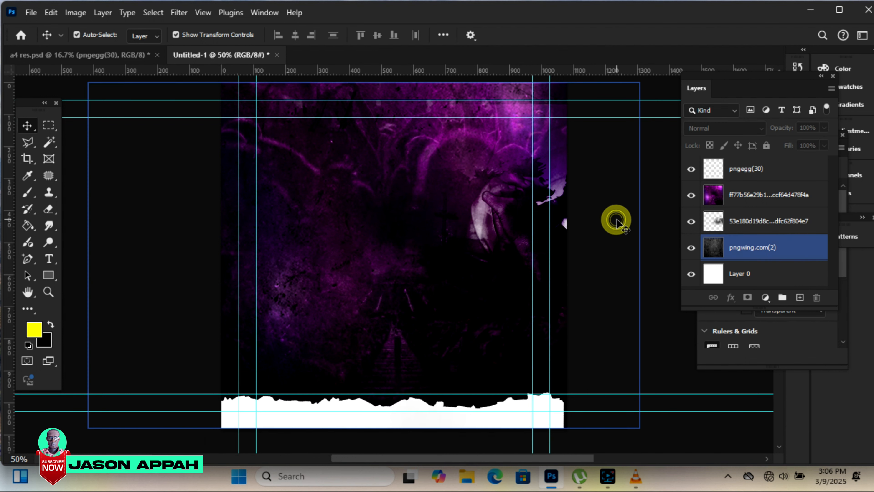
Copy the purple-suited minister from a4 res.psd into Untitled-1 and scale the cutout to about 55.1% near the canvas centre
{"action": "left_click", "coordinate": [80, 54]}
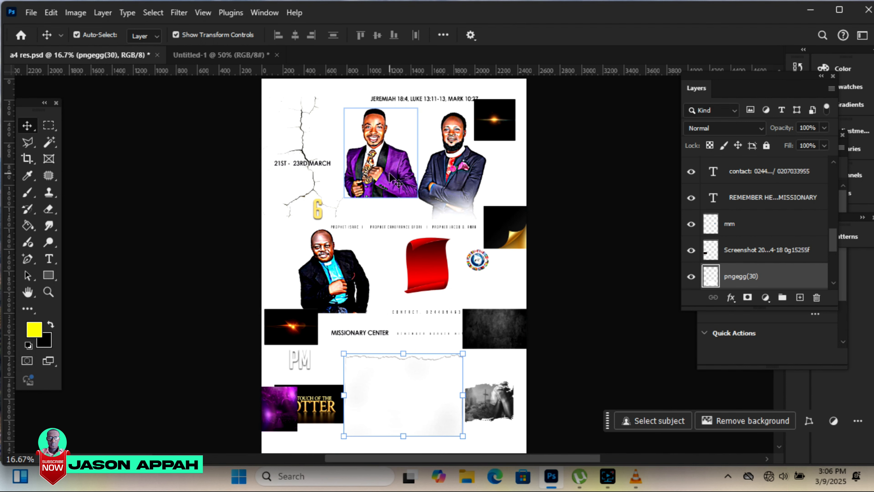
{"action": "left_click_drag", "start_coordinate": [389, 173], "coordinate": [244, 55]}
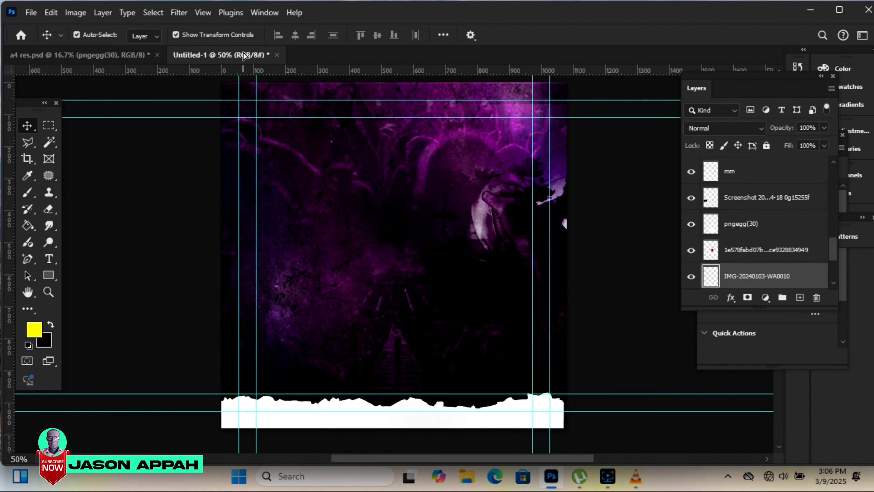
{"action": "left_click_drag", "start_coordinate": [379, 211], "coordinate": [389, 238]}
{"action": "left_click_drag", "start_coordinate": [499, 88], "coordinate": [448, 190]}
{"action": "left_click_drag", "start_coordinate": [370, 270], "coordinate": [413, 260]}
{"action": "left_click_drag", "start_coordinate": [470, 165], "coordinate": [454, 202]}
{"action": "left_click_drag", "start_coordinate": [387, 261], "coordinate": [400, 245]}
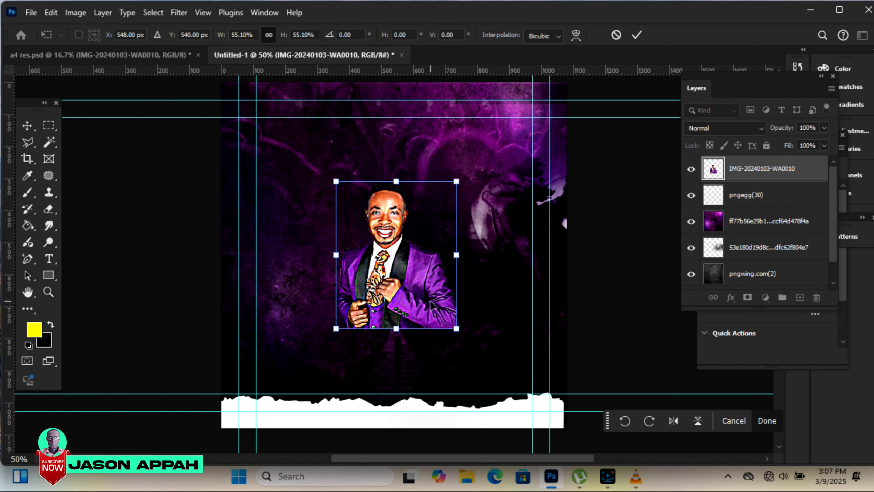
Reduce the purple-suited minister to about 50.8% and centre him slightly above the middle of the canvas
{"action": "left_click_drag", "start_coordinate": [431, 303], "coordinate": [428, 294]}
{"action": "left_click_drag", "start_coordinate": [453, 321], "coordinate": [445, 307]}
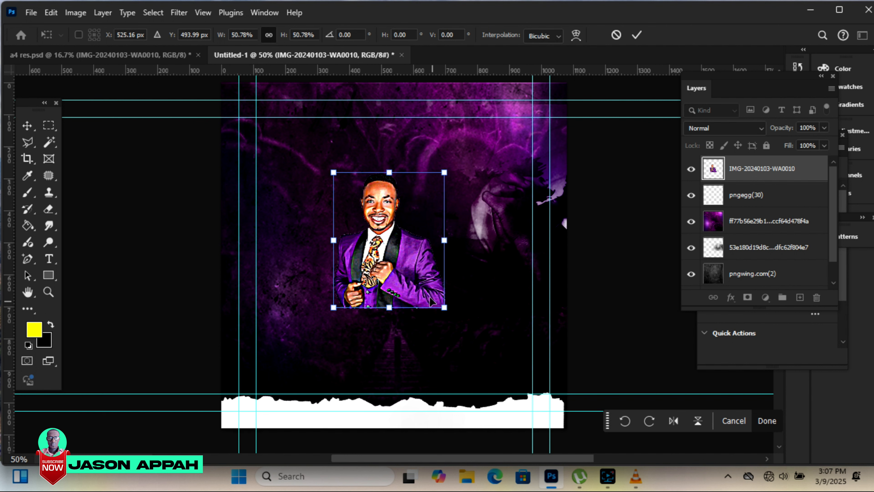
{"action": "left_click_drag", "start_coordinate": [411, 260], "coordinate": [418, 255]}
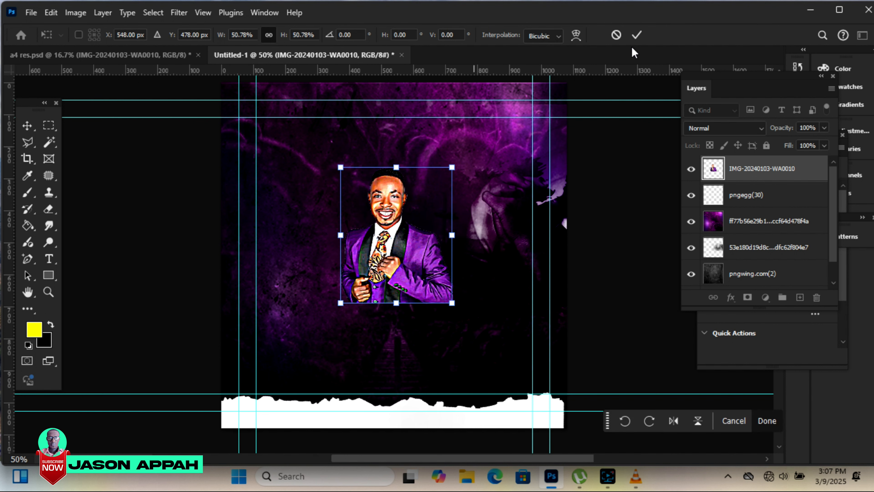
{"action": "left_click", "coordinate": [637, 34]}
Copy the navy-suited minister from a4 res.psd into Untitled-1, scale him down and place his layer beneath the purple-suited minister
{"action": "left_click", "coordinate": [119, 54]}
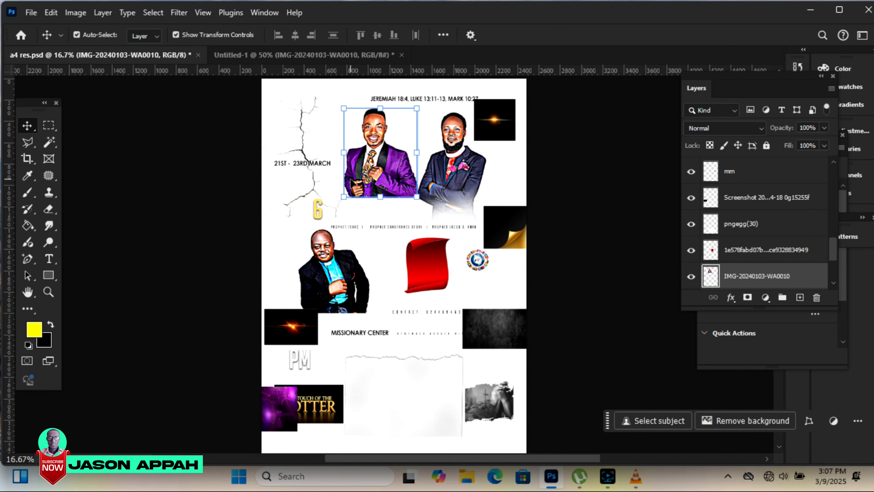
{"action": "left_click_drag", "start_coordinate": [462, 174], "coordinate": [433, 238]}
{"action": "key", "text": "ctrl+t"}
{"action": "left_click_drag", "start_coordinate": [326, 147], "coordinate": [398, 294]}
{"action": "left_click_drag", "start_coordinate": [475, 345], "coordinate": [451, 232]}
{"action": "left_click_drag", "start_coordinate": [745, 172], "coordinate": [771, 200]}
{"action": "left_click_drag", "start_coordinate": [470, 285], "coordinate": [461, 265]}
Fine-tune the navy-suited minister's size and position so he stands behind the purple-suited minister's right-hand side
{"action": "key", "text": "ctrl+t"}
{"action": "left_click_drag", "start_coordinate": [503, 152], "coordinate": [500, 172]}
{"action": "left_click_drag", "start_coordinate": [469, 214], "coordinate": [466, 204]}
{"action": "left_click_drag", "start_coordinate": [486, 157], "coordinate": [482, 164]}
{"action": "left_click", "coordinate": [636, 34]}
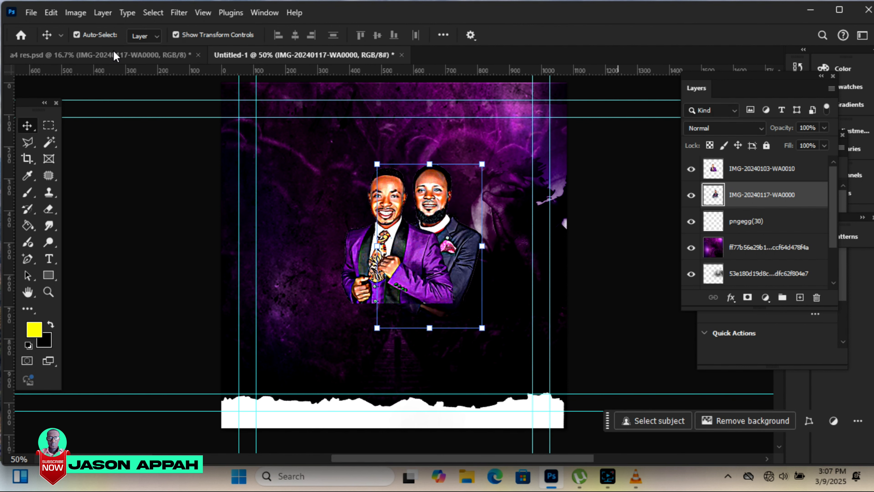
Bring the minister with the blue clerical shirt from a4 res.psd into Untitled-1 and shrink him to fit left of the purple-suited minister
{"action": "left_click", "coordinate": [111, 55]}
{"action": "left_click_drag", "start_coordinate": [361, 300], "coordinate": [334, 229]}
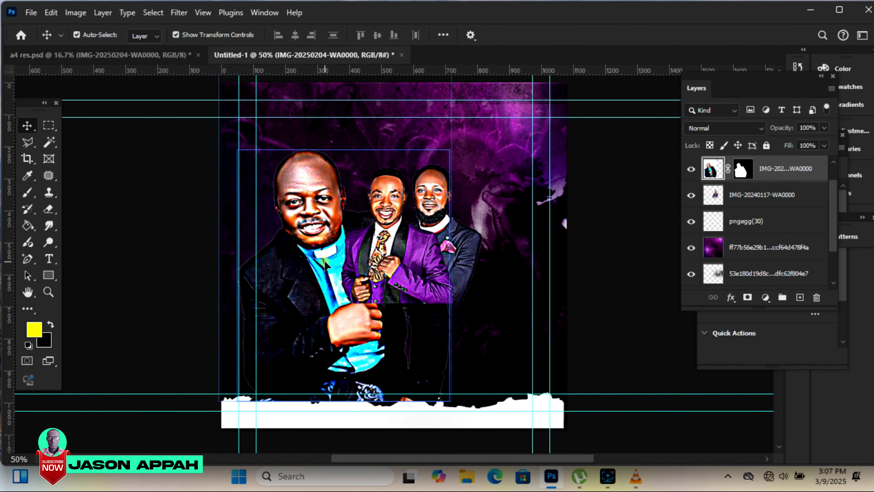
{"action": "left_click", "coordinate": [344, 271]}
{"action": "left_click_drag", "start_coordinate": [451, 401], "coordinate": [334, 241]}
{"action": "left_click_drag", "start_coordinate": [299, 198], "coordinate": [363, 268]}
{"action": "left_click_drag", "start_coordinate": [280, 123], "coordinate": [287, 132]}
Scale the navy-suited minister down slightly and enlarge the purple-suited minister slightly, raising him above the other two
{"action": "left_click", "coordinate": [735, 195]}
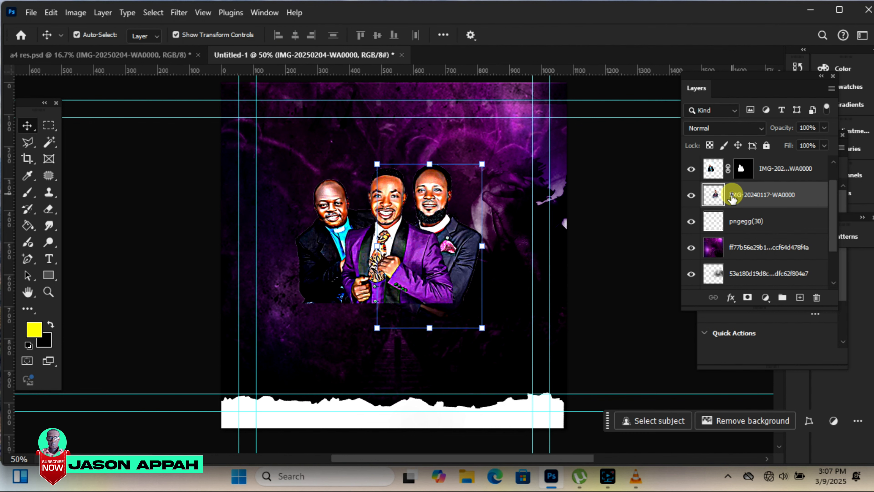
{"action": "left_click_drag", "start_coordinate": [482, 165], "coordinate": [477, 172]}
{"action": "left_click", "coordinate": [636, 35]}
{"action": "left_click_drag", "start_coordinate": [424, 265], "coordinate": [421, 256]}
{"action": "left_click_drag", "start_coordinate": [449, 294], "coordinate": [453, 298]}
{"action": "left_click", "coordinate": [637, 35]}
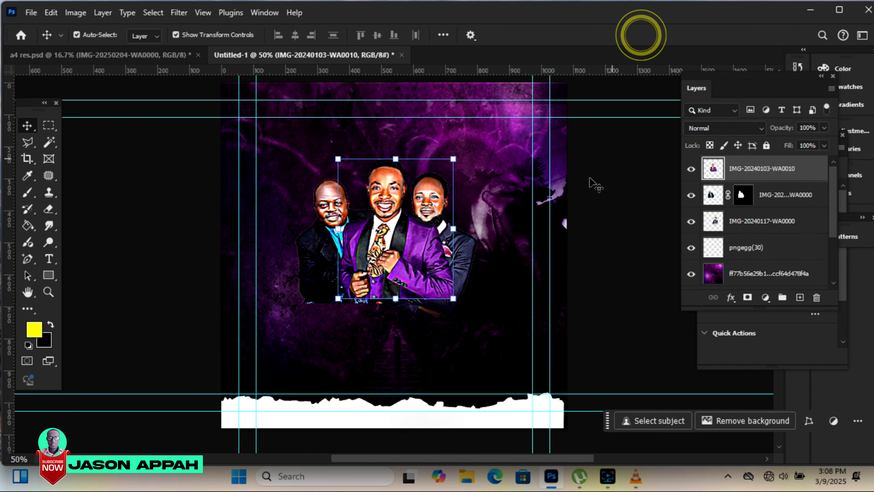
Move the navy-suited minister slightly right and up, away from the central minister's face
{"action": "left_click", "coordinate": [624, 215]}
{"action": "left_click", "coordinate": [467, 254]}
{"action": "left_click_drag", "start_coordinate": [467, 255], "coordinate": [478, 254]}
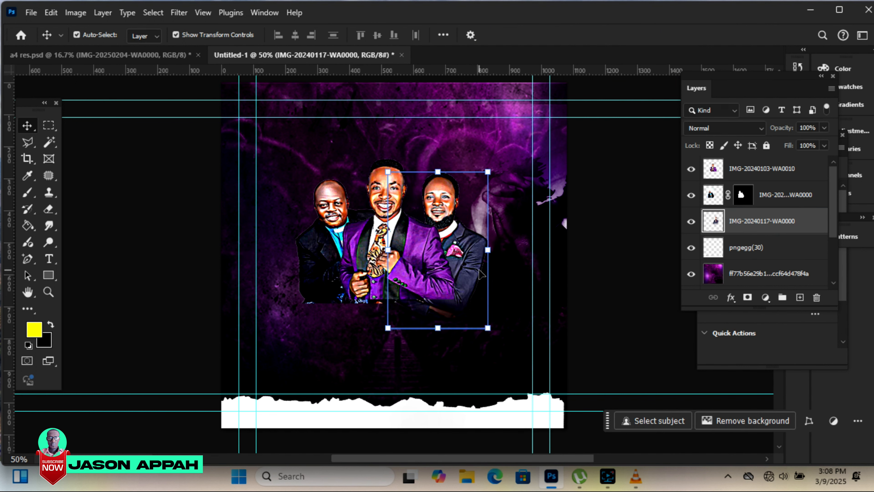
{"action": "key", "text": "Up"}
{"action": "key", "text": "Up"}
{"action": "key", "text": "Up"}
{"action": "key", "text": "Up"}
{"action": "key", "text": "Up"}
{"action": "key", "text": "Up"}
{"action": "key", "text": "Up"}
{"action": "key", "text": "Up"}
{"action": "key", "text": "Up"}
{"action": "key", "text": "Up"}
{"action": "key", "text": "Up"}
{"action": "key", "text": "Up"}
{"action": "key", "text": "Up"}
{"action": "key", "text": "Up"}
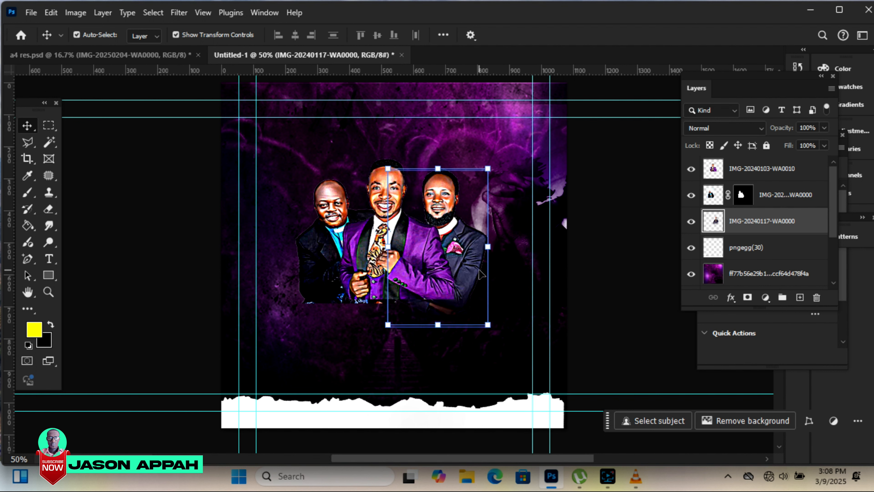
{"action": "key", "text": "Up"}
{"action": "key", "text": "Up"}
Enlarge the minister in the blue clerical shirt slightly and nudge him to the left
{"action": "left_click", "coordinate": [335, 217]}
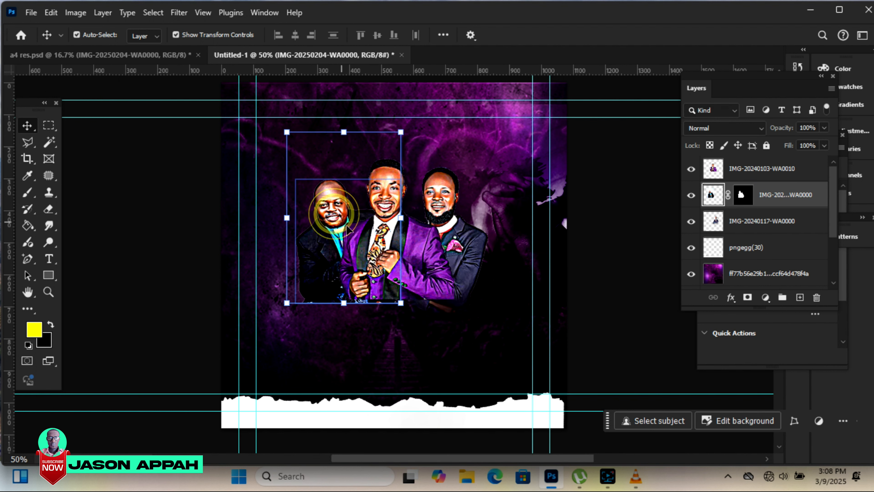
{"action": "left_click_drag", "start_coordinate": [400, 132], "coordinate": [406, 125]}
{"action": "key", "text": "Return"}
{"action": "key", "text": "Left"}
{"action": "key", "text": "Left"}
{"action": "key", "text": "Left"}
{"action": "key", "text": "Left"}
{"action": "key", "text": "Left"}
{"action": "key", "text": "Left"}
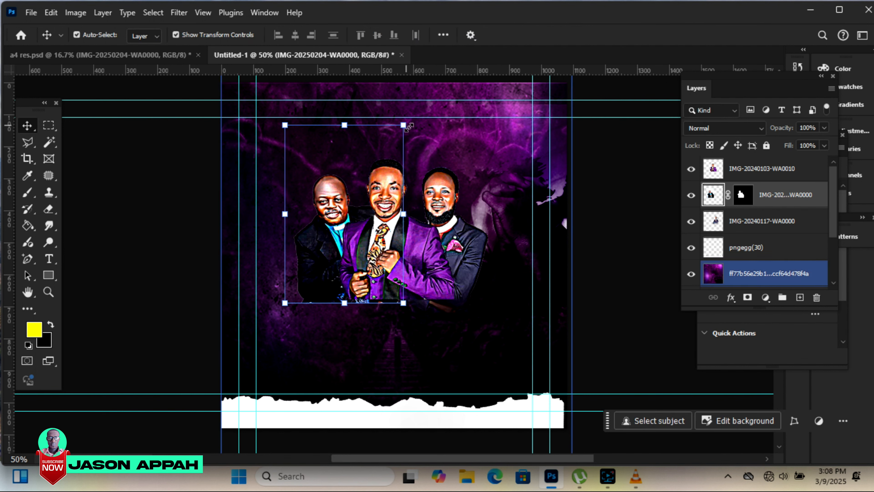
Select all three minister layers, scale them together to about 87.8% and move the group into the upper middle of the canvas
{"action": "left_click", "coordinate": [766, 173], "text": "ctrl"}
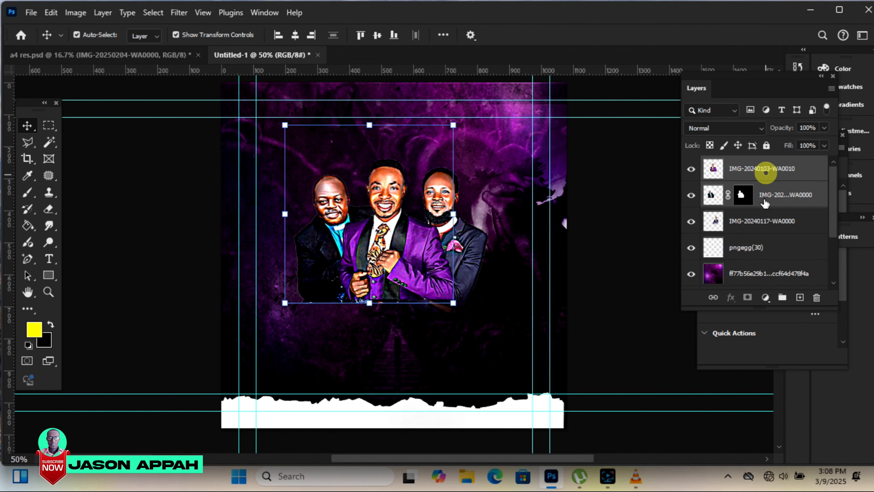
{"action": "left_click", "coordinate": [761, 226], "text": "ctrl"}
{"action": "left_click_drag", "start_coordinate": [487, 323], "coordinate": [459, 295]}
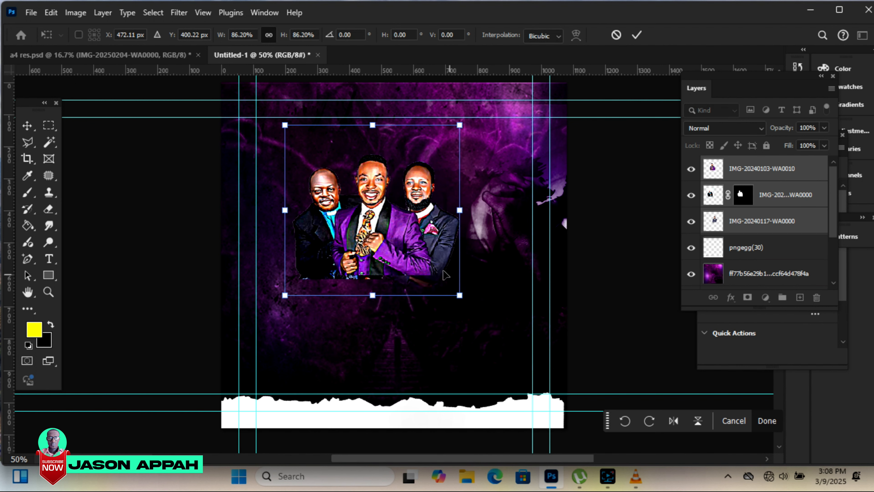
{"action": "left_click_drag", "start_coordinate": [430, 255], "coordinate": [441, 236]}
{"action": "left_click_drag", "start_coordinate": [471, 282], "coordinate": [475, 285]}
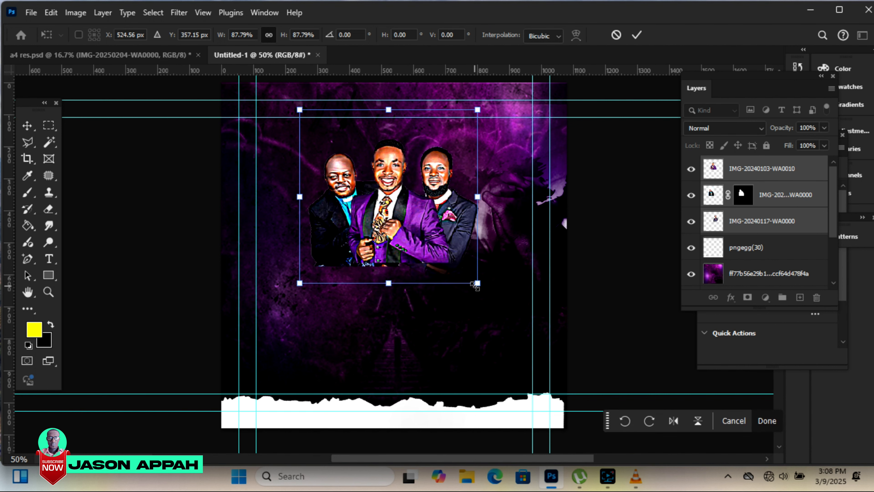
{"action": "left_click", "coordinate": [446, 261]}
Copy the "The Touch of the Potter" title picture from a4 res.psd into Untitled-1 and place it below the ministers
{"action": "left_click", "coordinate": [139, 55]}
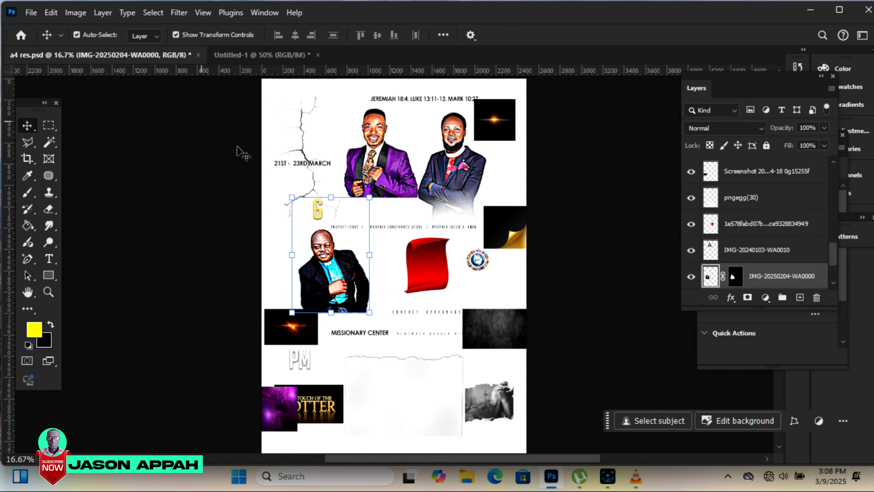
{"action": "left_click_drag", "start_coordinate": [305, 394], "coordinate": [296, 56]}
{"action": "mouse_move", "coordinate": [402, 285]}
{"action": "left_mouse_down"}
{"action": "mouse_move", "coordinate": [405, 295]}
{"action": "mouse_move", "coordinate": [415, 286]}
{"action": "left_mouse_up"}
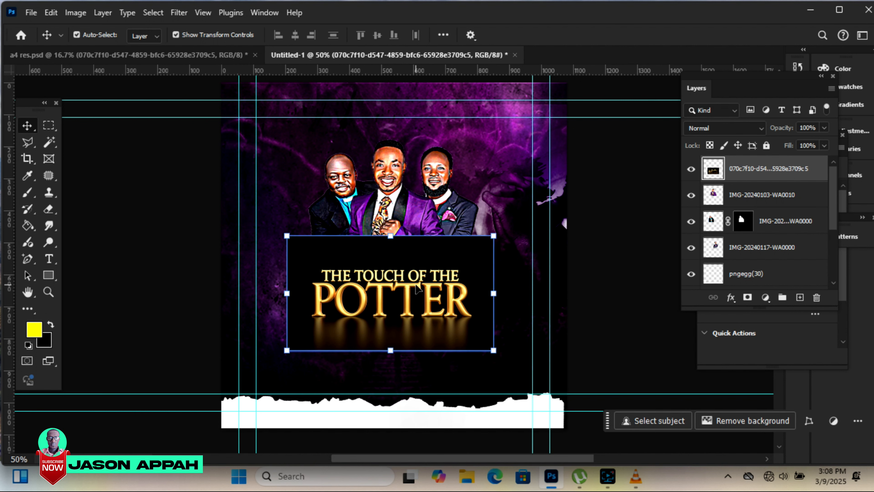
Erase the black edges around the title picture with a 200-pixel Eraser so it blends into the ministers and background
{"action": "left_click", "coordinate": [48, 208]}
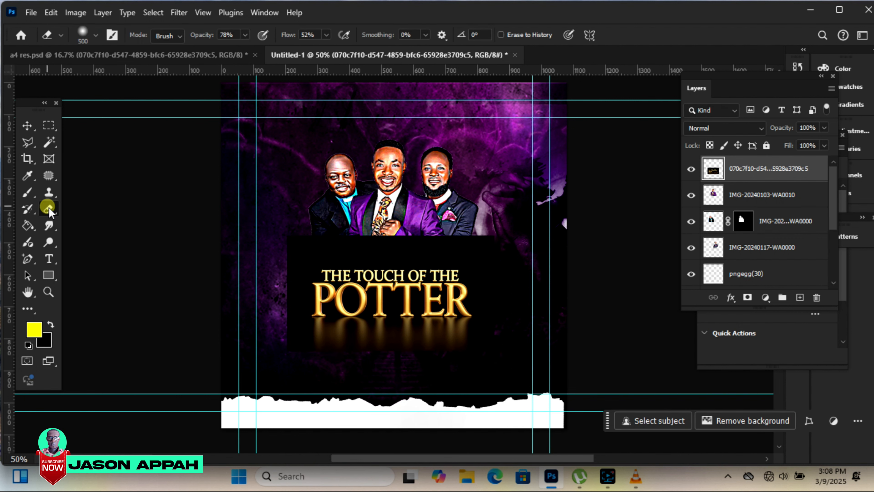
{"action": "left_click", "coordinate": [264, 206]}
{"action": "key", "text": "bracketleft"}
{"action": "key", "text": "bracketleft"}
{"action": "key", "text": "bracketleft"}
{"action": "left_click_drag", "start_coordinate": [275, 223], "coordinate": [513, 235]}
{"action": "mouse_move", "coordinate": [314, 206]}
{"action": "left_mouse_down"}
{"action": "mouse_move", "coordinate": [277, 260]}
{"action": "mouse_move", "coordinate": [275, 342]}
{"action": "left_mouse_up"}
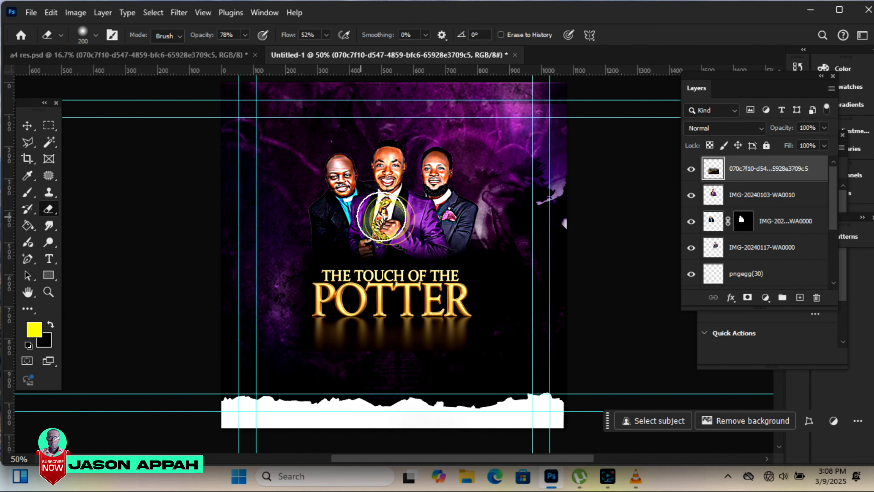
{"action": "mouse_move", "coordinate": [483, 350]}
{"action": "left_mouse_down"}
{"action": "mouse_move", "coordinate": [433, 361]}
{"action": "mouse_move", "coordinate": [337, 348]}
{"action": "mouse_move", "coordinate": [400, 365]}
{"action": "mouse_move", "coordinate": [264, 341]}
{"action": "left_mouse_up"}
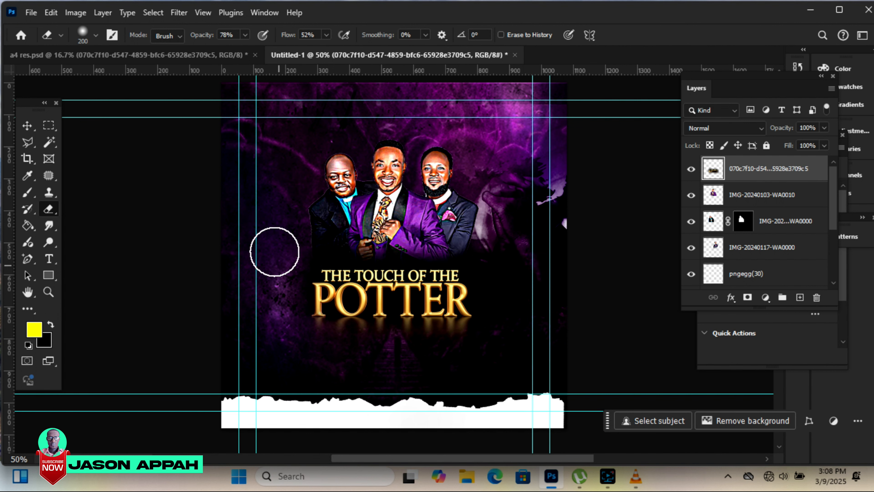
Scale the "The Touch of the Potter" title up to about 112.2%
{"action": "left_click", "coordinate": [27, 126]}
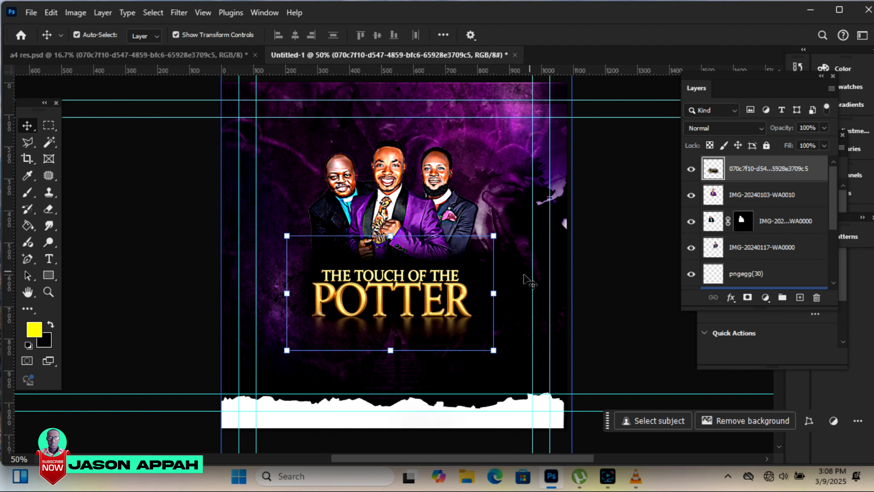
{"action": "left_click_drag", "start_coordinate": [476, 342], "coordinate": [508, 351]}
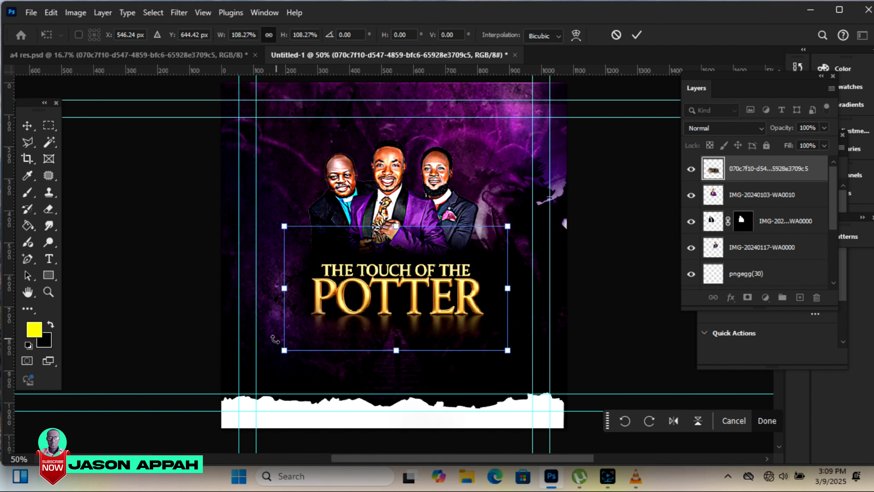
{"action": "left_click_drag", "start_coordinate": [283, 353], "coordinate": [276, 355]}
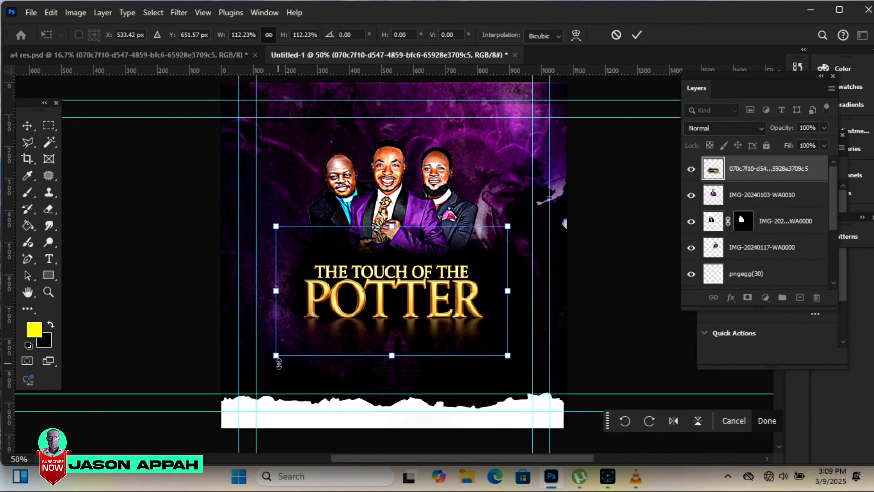
{"action": "key", "text": "Return"}
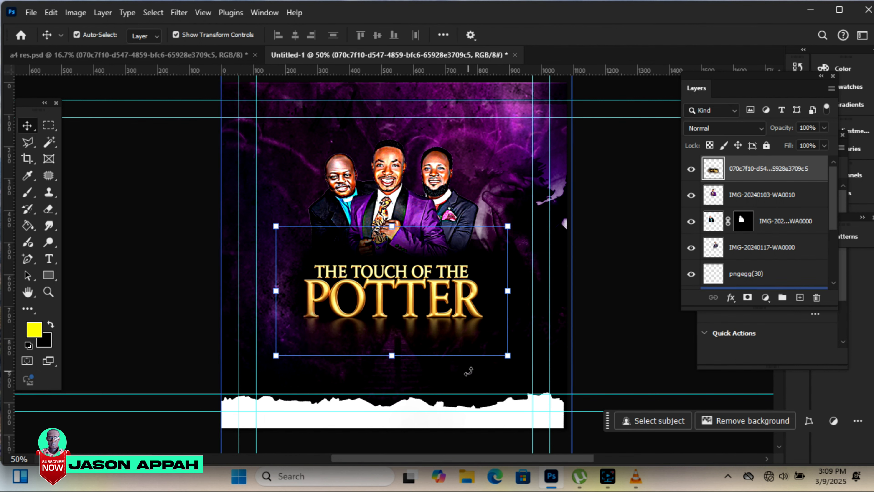
Nudge the "The Touch of the Potter" title up closer to the ministers and deselect it
{"action": "key", "text": "Up"}
{"action": "key", "text": "Up"}
{"action": "key", "text": "Up"}
{"action": "key", "text": "Up"}
{"action": "key", "text": "Up"}
{"action": "key", "text": "Up"}
{"action": "key", "text": "Up"}
{"action": "key", "text": "Up"}
{"action": "key", "text": "Up"}
{"action": "key", "text": "Up"}
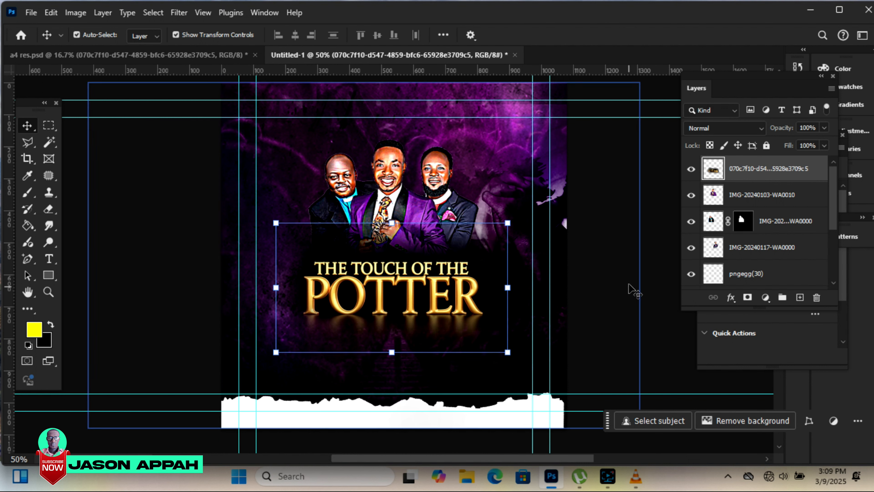
{"action": "left_click", "coordinate": [628, 289]}
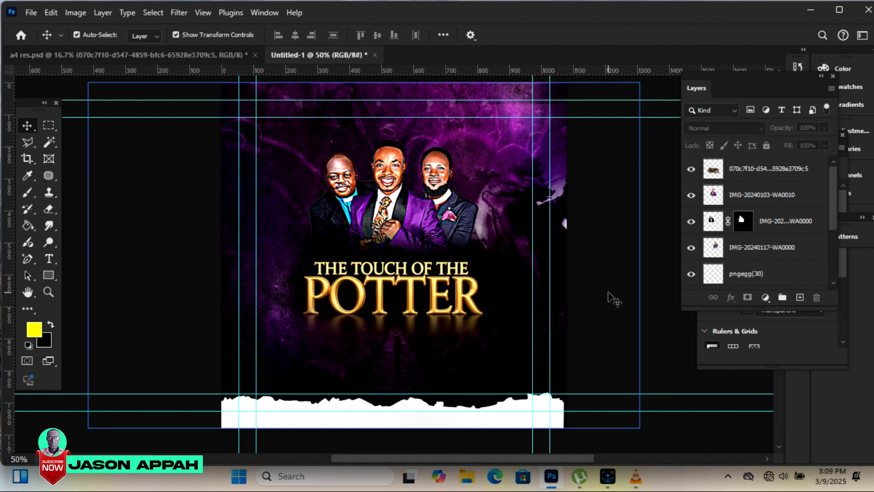
{"action": "left_click", "coordinate": [475, 301]}
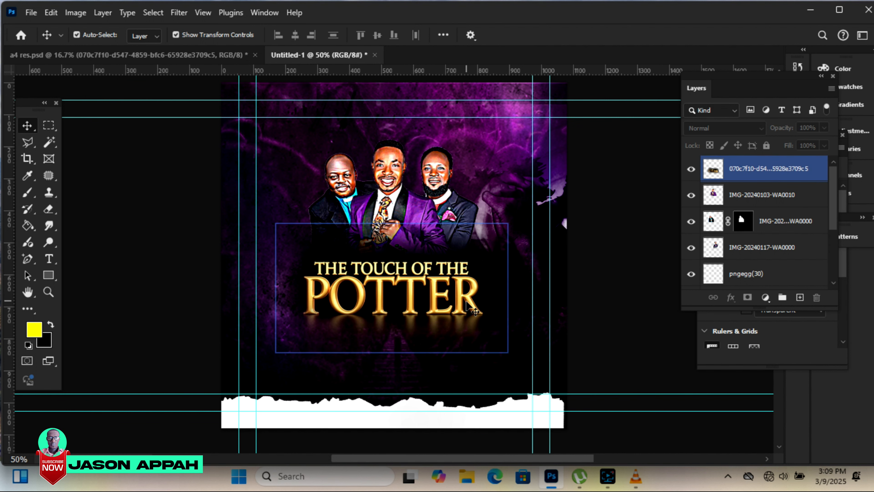
{"action": "left_click", "coordinate": [461, 311]}
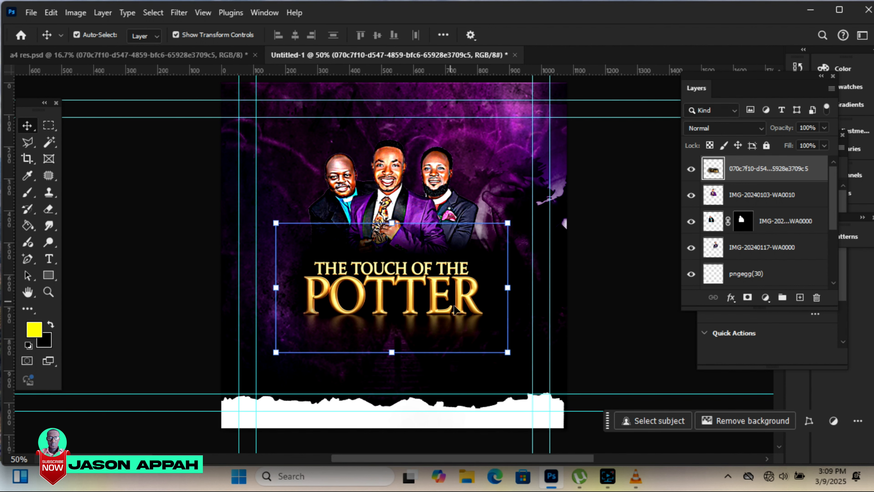
{"action": "left_click", "coordinate": [612, 262]}
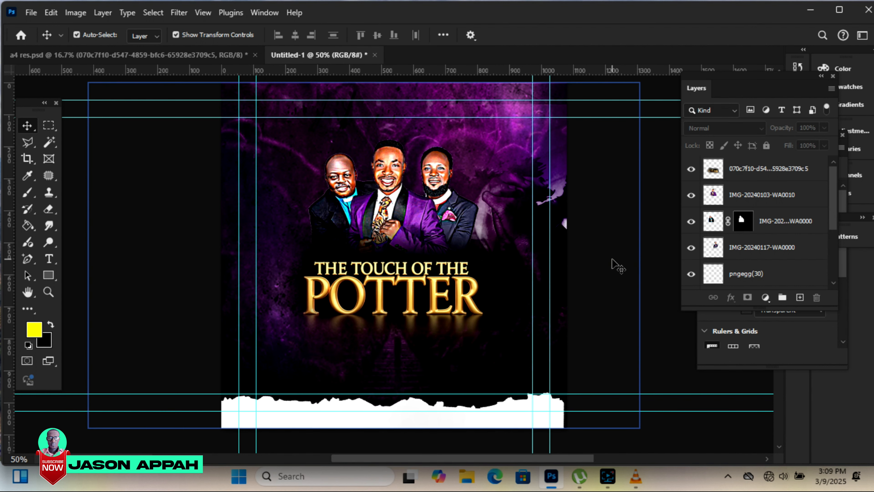
Bring the round logo from a4 res.psd into Untitled-1, scaled to about 20.2% and placed at the canvas's top centre
{"action": "left_click", "coordinate": [188, 57]}
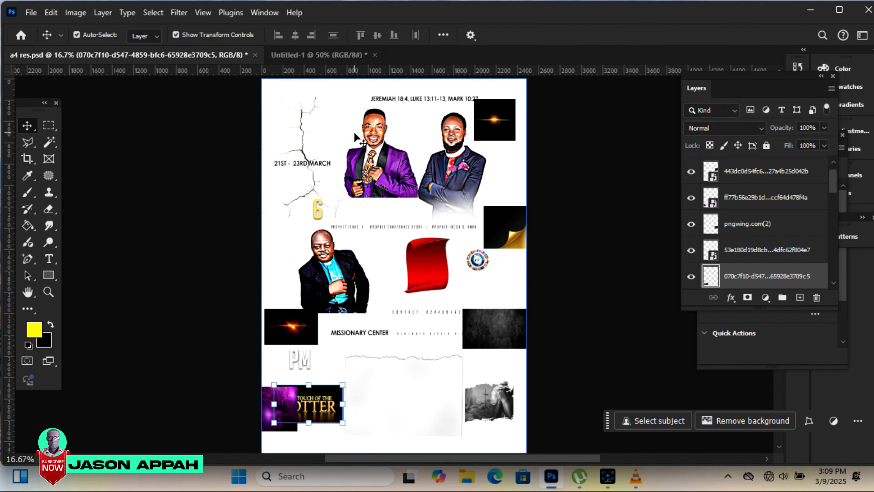
{"action": "left_click_drag", "start_coordinate": [483, 262], "coordinate": [399, 102]}
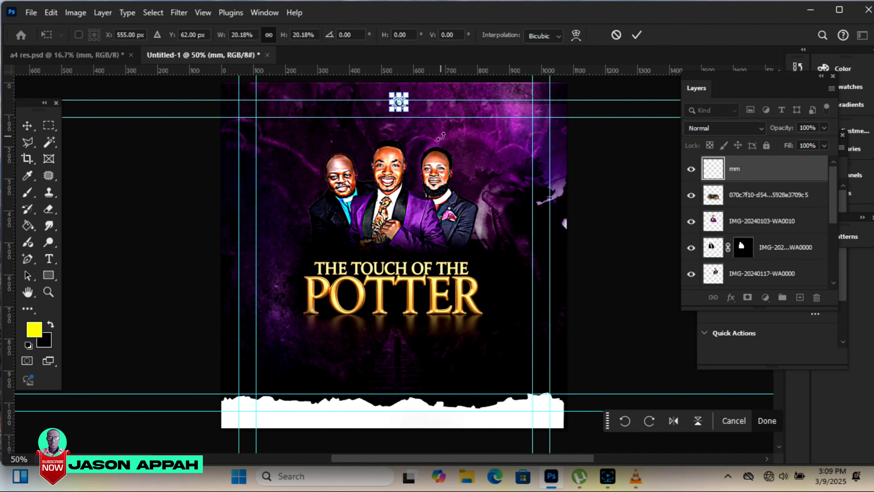
{"action": "left_click", "coordinate": [635, 36]}
{"action": "left_click", "coordinate": [620, 176]}
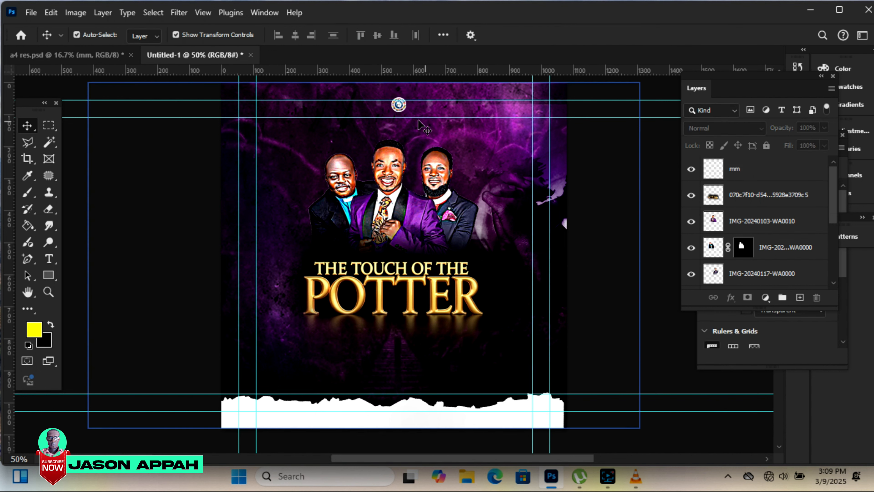
{"action": "left_click", "coordinate": [399, 104]}
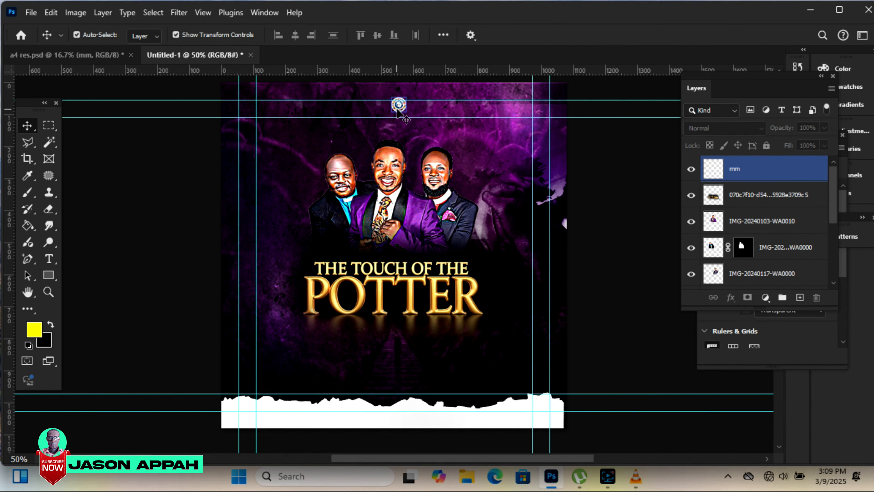
Align the round logo to the horizontal centre of the canvas
{"action": "left_click", "coordinate": [618, 165]}
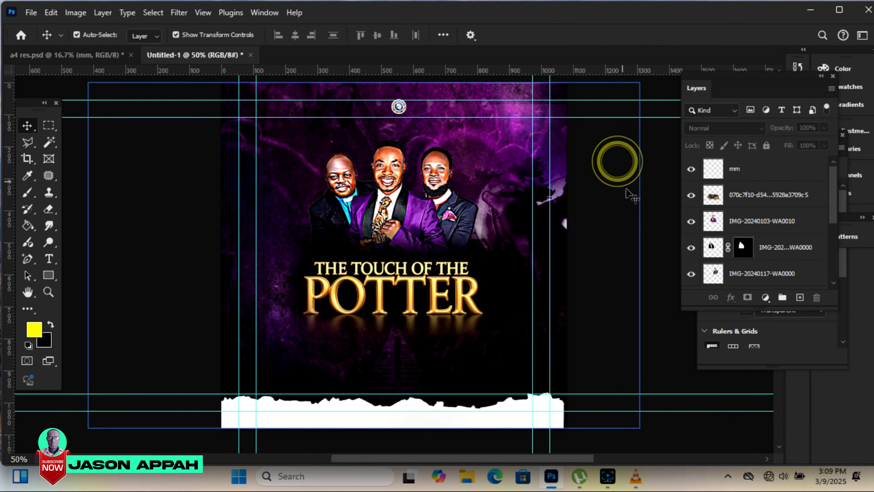
{"action": "left_click", "coordinate": [399, 107]}
{"action": "left_click", "coordinate": [444, 35]}
{"action": "left_click", "coordinate": [493, 154]}
{"action": "left_click", "coordinate": [485, 172]}
{"action": "left_click", "coordinate": [405, 69]}
{"action": "left_click", "coordinate": [523, 25]}
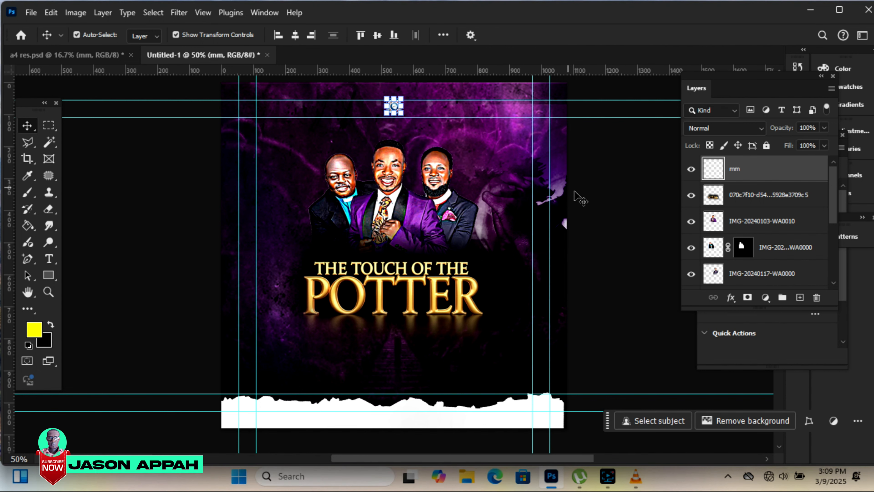
Bring the "REMEMBER HEAVEN MISSIONARY" text from a4 res.psd into Untitled-1, placing it between the round logo and the ministers
{"action": "left_click", "coordinate": [90, 57]}
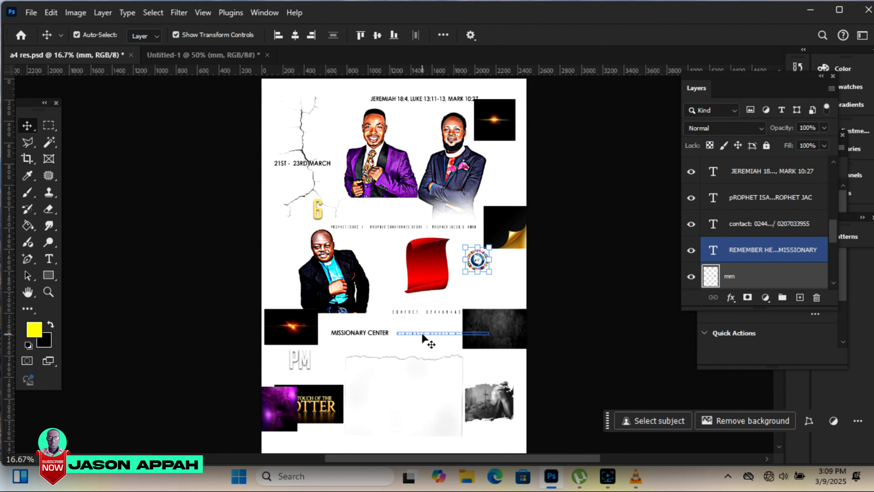
{"action": "left_click", "coordinate": [762, 249]}
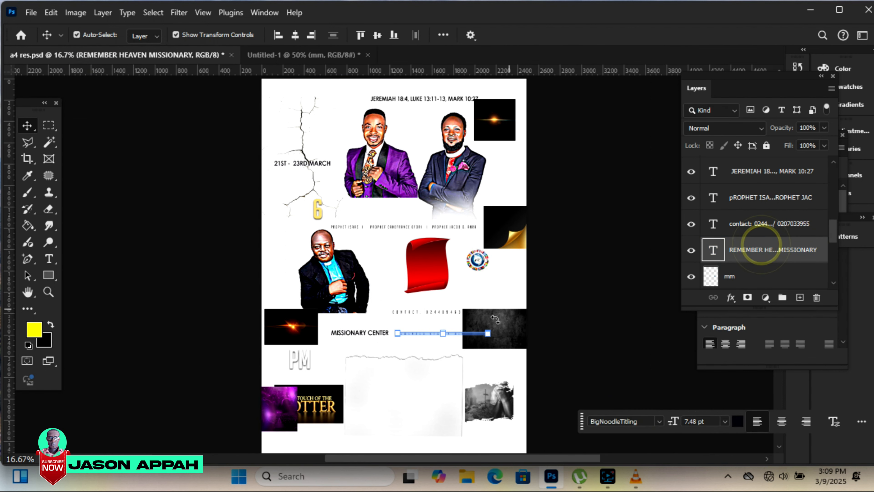
{"action": "left_click_drag", "start_coordinate": [430, 333], "coordinate": [392, 133]}
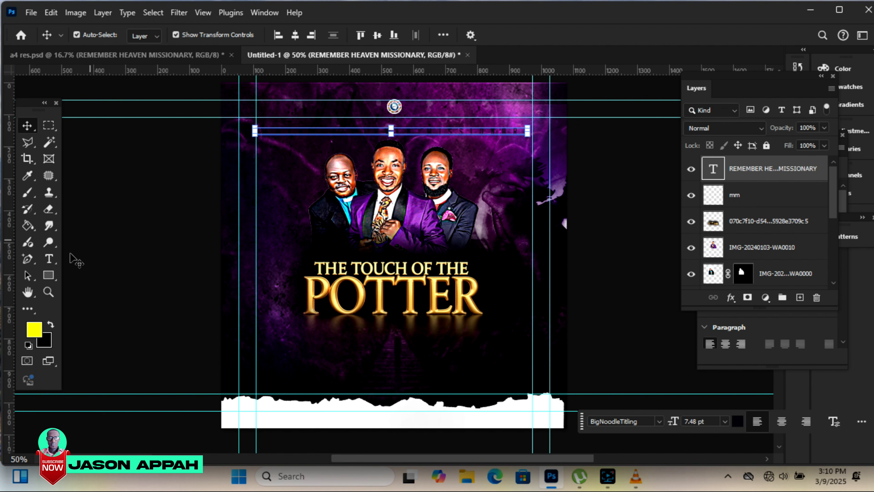
Recolour the "REMEMBER HEAVEN MISSIONARY" text to the near-white f8f0ff
{"action": "left_click", "coordinate": [49, 258]}
{"action": "left_click", "coordinate": [517, 33]}
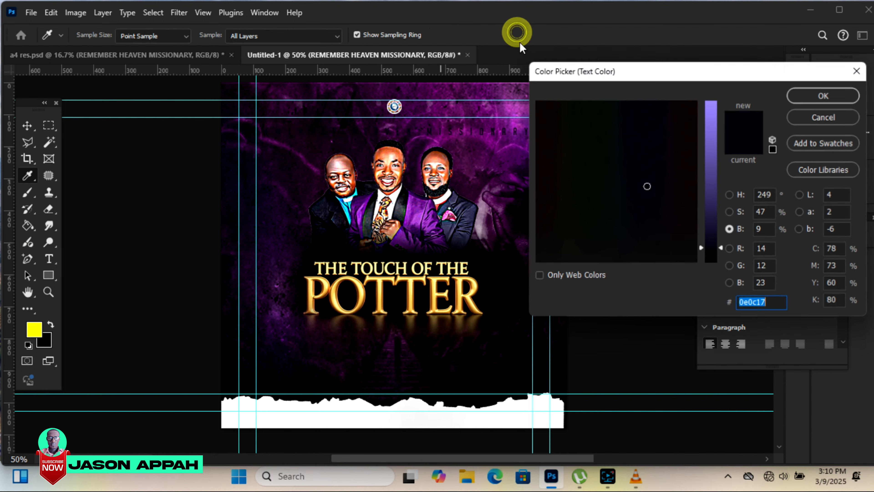
{"action": "left_click_drag", "start_coordinate": [712, 133], "coordinate": [709, 99]}
{"action": "left_click", "coordinate": [657, 253]}
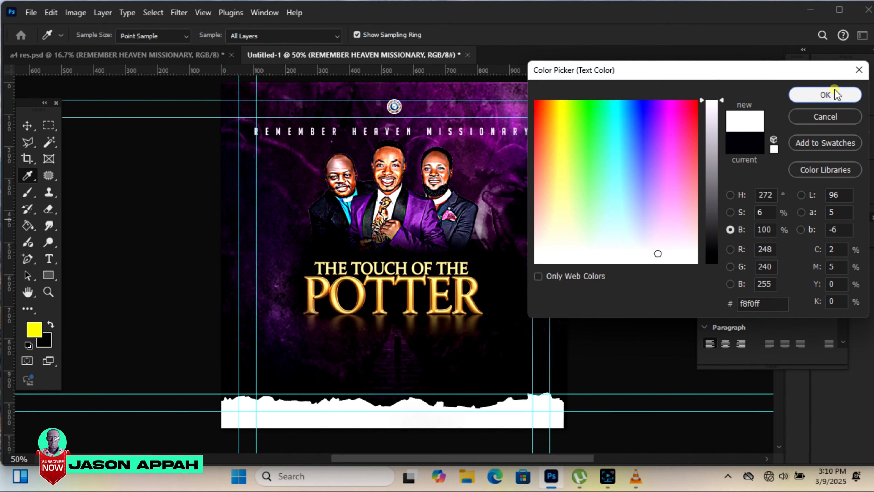
{"action": "left_click", "coordinate": [826, 95]}
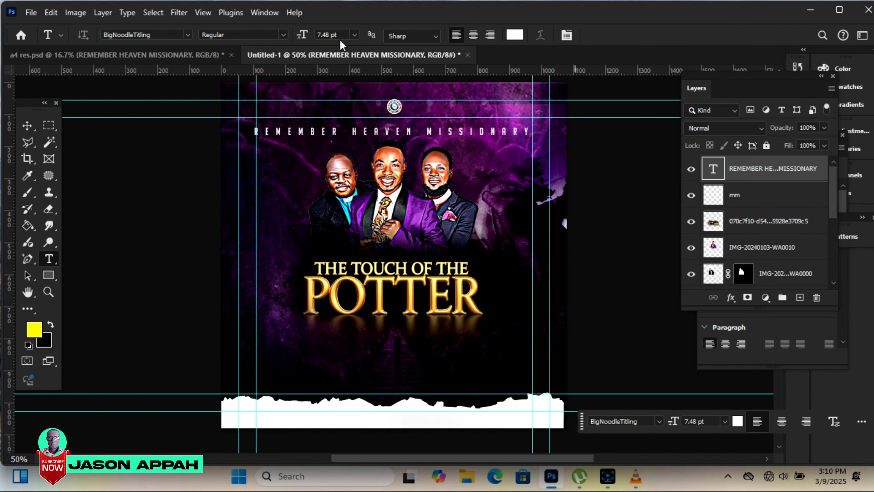
{"action": "left_click", "coordinate": [27, 127]}
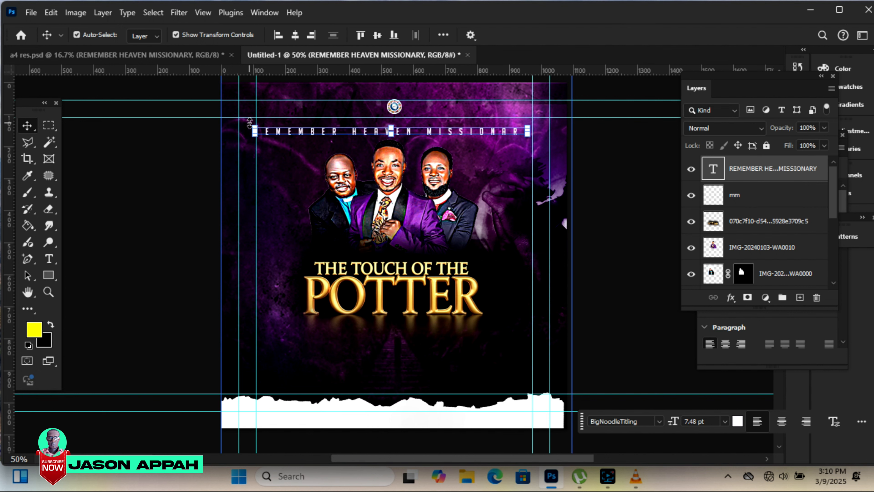
Shrink the "REMEMBER HEAVEN MISSIONARY" text to about 4.16 pt and centre it directly beneath the round logo
{"action": "left_click_drag", "start_coordinate": [250, 121], "coordinate": [311, 127]}
{"action": "left_click_drag", "start_coordinate": [527, 132], "coordinate": [493, 127]}
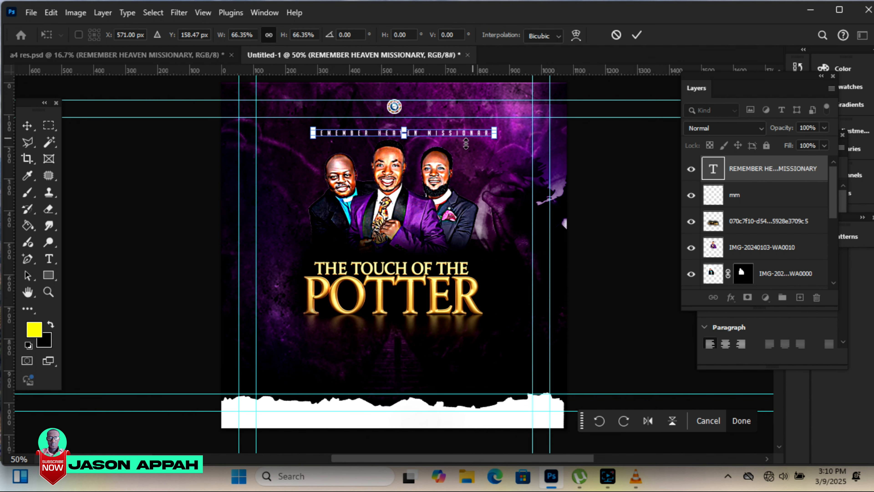
{"action": "left_click_drag", "start_coordinate": [501, 126], "coordinate": [440, 127]}
{"action": "key", "text": "Return"}
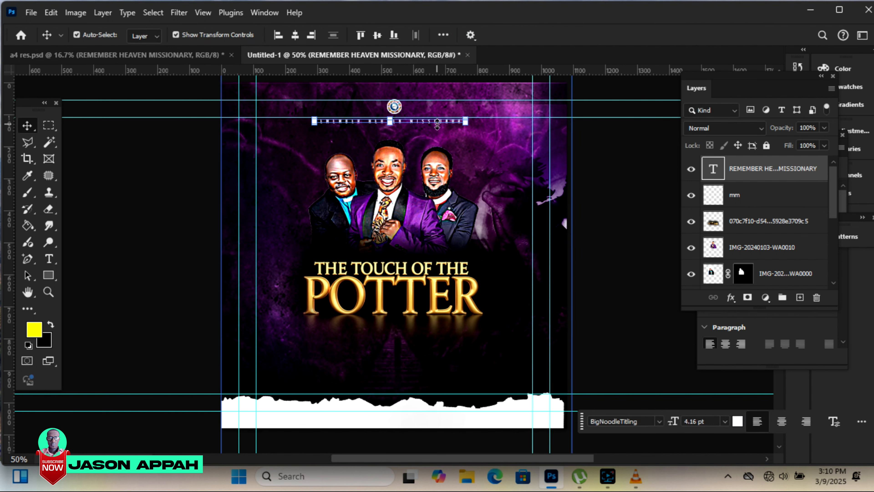
{"action": "left_click", "coordinate": [620, 172]}
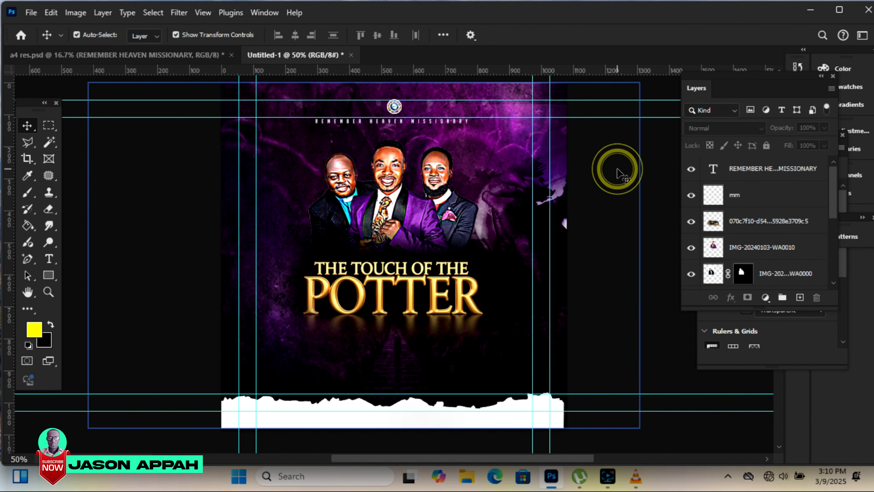
{"action": "left_click", "coordinate": [457, 128]}
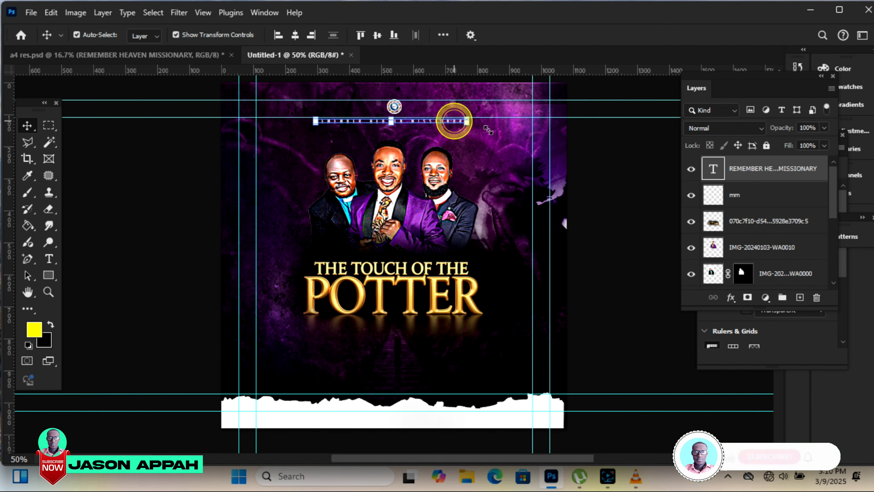
{"action": "left_click", "coordinate": [609, 174]}
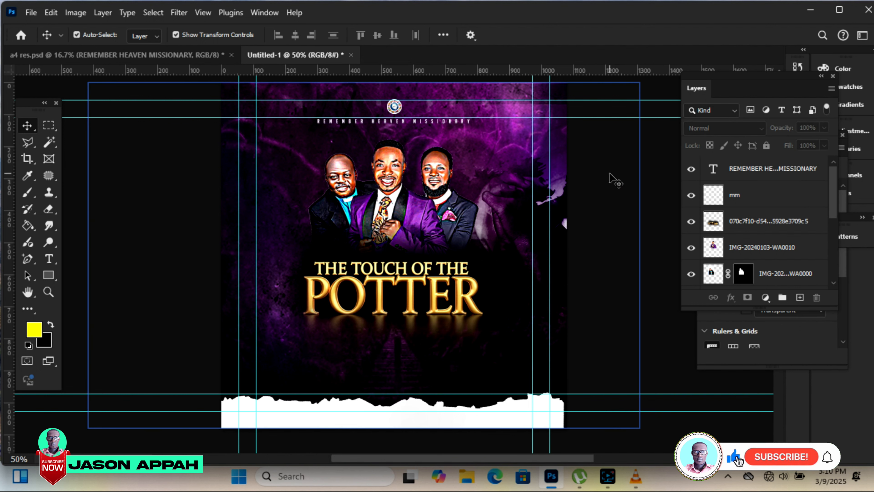
Bring the red scroll banner from a4 res.psd into Untitled-1 and scale it to about 31.3% in the canvas's upper-left area
{"action": "left_click", "coordinate": [138, 55]}
{"action": "left_click_drag", "start_coordinate": [418, 263], "coordinate": [298, 179]}
{"action": "left_click_drag", "start_coordinate": [368, 249], "coordinate": [289, 157]}
{"action": "left_click_drag", "start_coordinate": [251, 114], "coordinate": [257, 122]}
Nudge the red banner against the inner left guide, just below the upper guides, at about X 170, Y 219 px
{"action": "left_click_drag", "start_coordinate": [290, 168], "coordinate": [287, 169]}
{"action": "key", "text": "Right"}
{"action": "key", "text": "Right"}
{"action": "key", "text": "Right"}
{"action": "key", "text": "Right"}
{"action": "key", "text": "Right"}
{"action": "key", "text": "Right"}
{"action": "key", "text": "Left"}
{"action": "key", "text": "Left"}
{"action": "key", "text": "Left"}
{"action": "key", "text": "Left"}
{"action": "key", "text": "Left"}
{"action": "key", "text": "Left"}
{"action": "key", "text": "Down"}
{"action": "key", "text": "Down"}
{"action": "key", "text": "Down"}
{"action": "key", "text": "Down"}
{"action": "key", "text": "Down"}
{"action": "key", "text": "Down"}
{"action": "key", "text": "Down"}
{"action": "key", "text": "Down"}
{"action": "key", "text": "Down"}
{"action": "key", "text": "Down"}
{"action": "key", "text": "Down"}
{"action": "key", "text": "Down"}
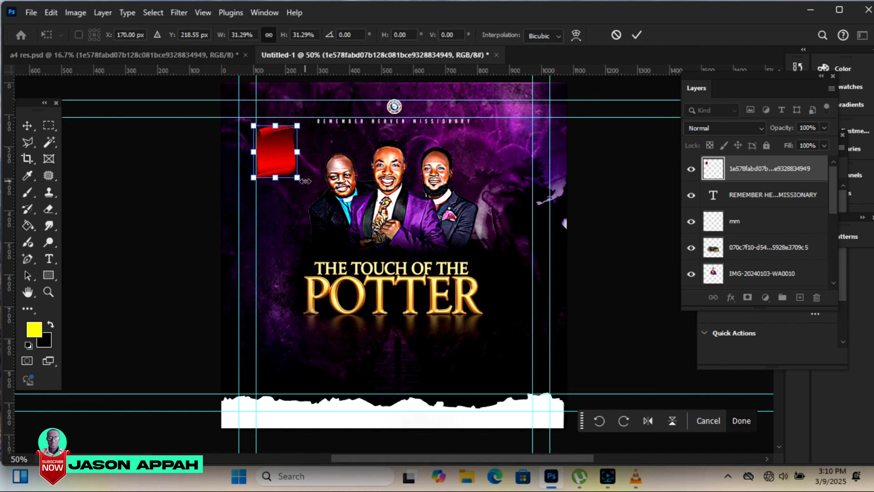
{"action": "left_click", "coordinate": [637, 35]}
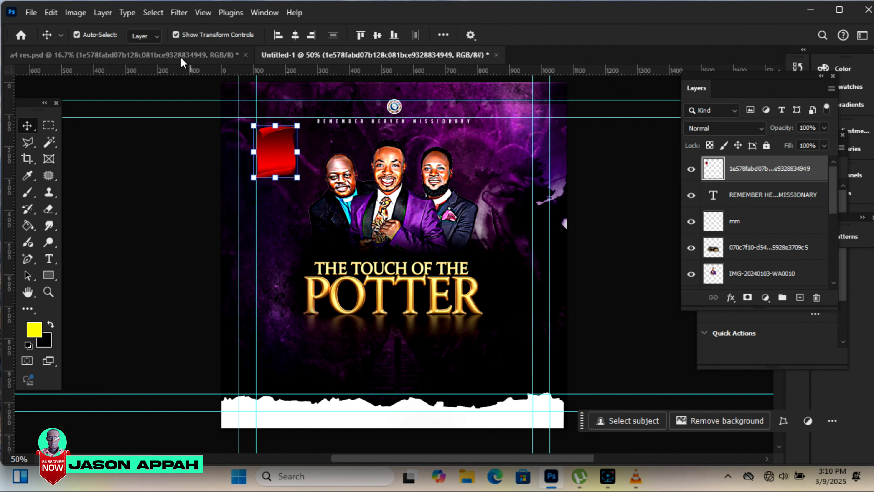
Bring the gold "6" from a4 res.psd into Untitled-1 and scale it to about 40.75% near the red banner
{"action": "left_click", "coordinate": [175, 57]}
{"action": "left_click_drag", "start_coordinate": [318, 210], "coordinate": [281, 149]}
{"action": "mouse_move", "coordinate": [294, 116]}
{"action": "left_mouse_down"}
{"action": "mouse_move", "coordinate": [290, 138]}
{"action": "mouse_move", "coordinate": [300, 101]}
{"action": "left_mouse_up"}
{"action": "left_click_drag", "start_coordinate": [296, 190], "coordinate": [290, 156]}
{"action": "left_click_drag", "start_coordinate": [285, 103], "coordinate": [286, 121]}
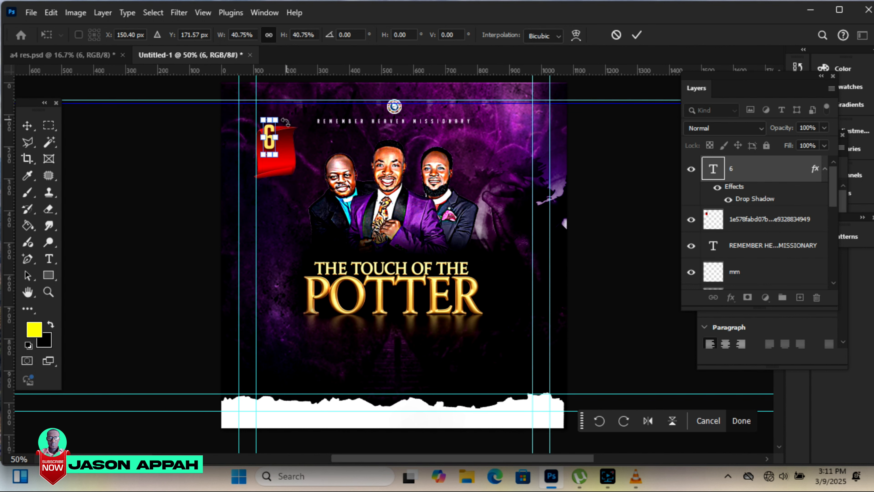
Nudge the gold "6" onto the red banner at about X 166, Y 208 px
{"action": "key", "text": "Right"}
{"action": "key", "text": "Right"}
{"action": "key", "text": "Right"}
{"action": "key", "text": "Right"}
{"action": "key", "text": "Right"}
{"action": "key", "text": "Down"}
{"action": "key", "text": "Down"}
{"action": "key", "text": "Down"}
{"action": "key", "text": "Down"}
{"action": "key", "text": "Down"}
{"action": "key", "text": "Down"}
{"action": "key", "text": "Down"}
{"action": "key", "text": "Down"}
{"action": "key", "text": "Down"}
{"action": "key", "text": "Down"}
{"action": "key", "text": "Down"}
{"action": "key", "text": "Down"}
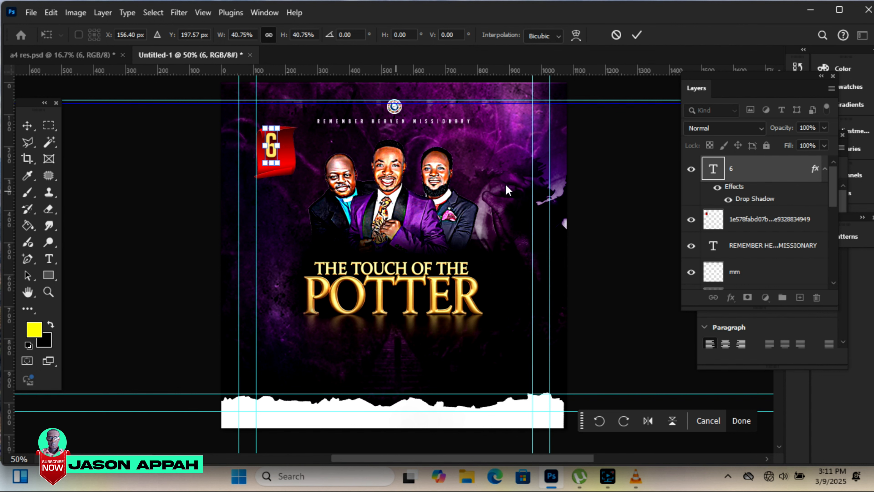
{"action": "key", "text": "Right"}
{"action": "key", "text": "Right"}
{"action": "key", "text": "Right"}
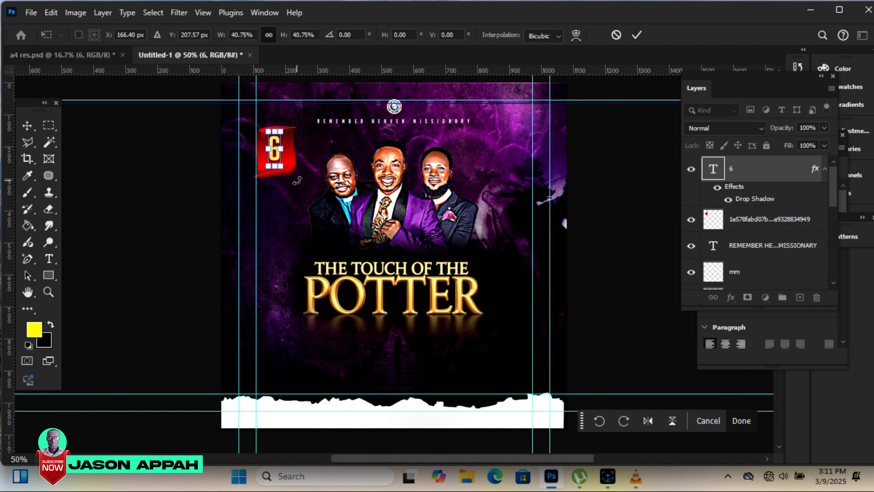
{"action": "left_click", "coordinate": [636, 34]}
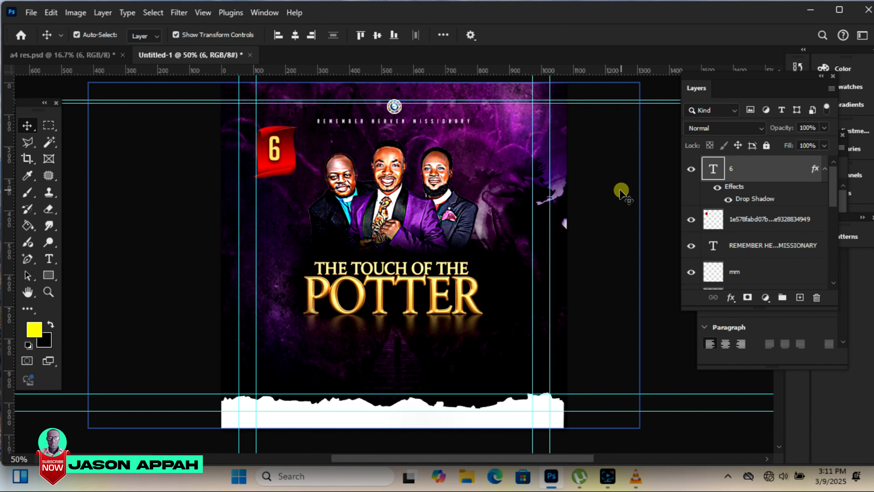
Nudge the gold "6" slightly down so it sits vertically centred on the red banner
{"action": "left_click", "coordinate": [620, 190]}
{"action": "left_click", "coordinate": [276, 155]}
{"action": "double_click", "coordinate": [275, 155]}
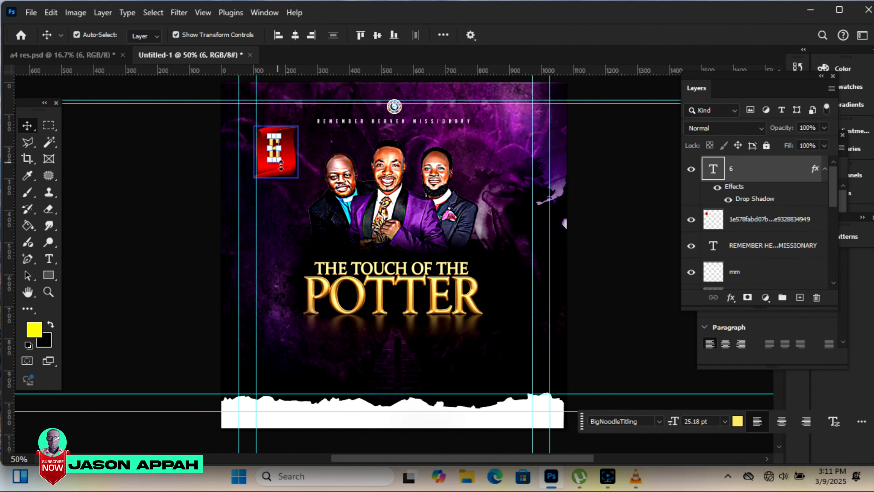
{"action": "left_click", "coordinate": [623, 190]}
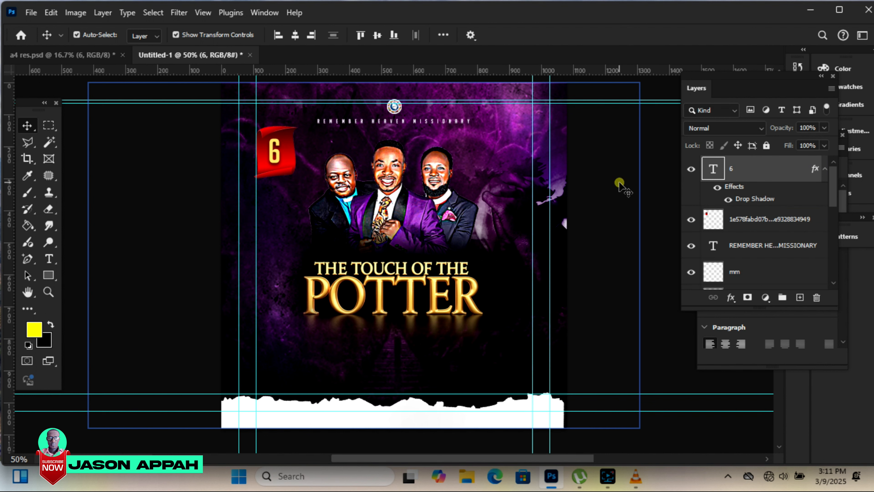
{"action": "left_click", "coordinate": [281, 157]}
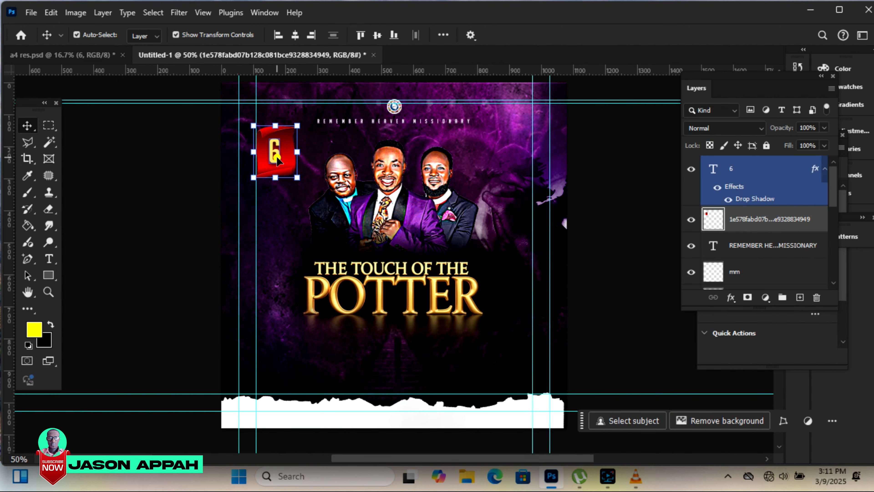
{"action": "double_click", "coordinate": [280, 157]}
Bring the "PM" text from a4 res.psd into Untitled-1, shrunk to about 10.16 pt and placed right beside the "6" on the banner
{"action": "left_click", "coordinate": [100, 56]}
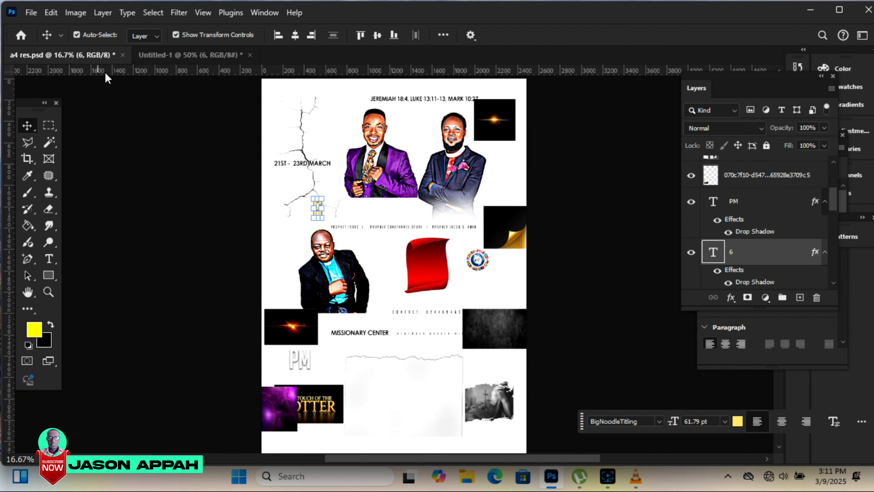
{"action": "left_click", "coordinate": [187, 228]}
{"action": "left_click_drag", "start_coordinate": [302, 359], "coordinate": [308, 169]}
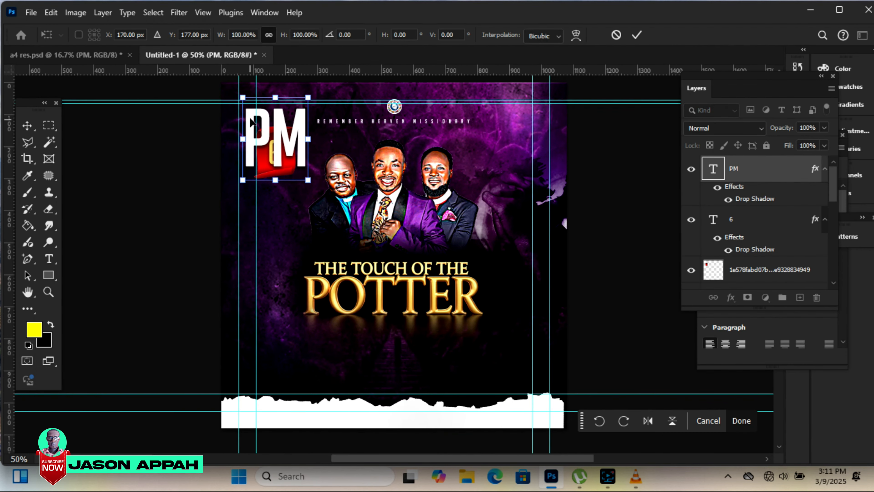
{"action": "left_click_drag", "start_coordinate": [242, 98], "coordinate": [283, 150]}
{"action": "left_click_drag", "start_coordinate": [307, 180], "coordinate": [295, 165]}
{"action": "key", "text": "Return"}
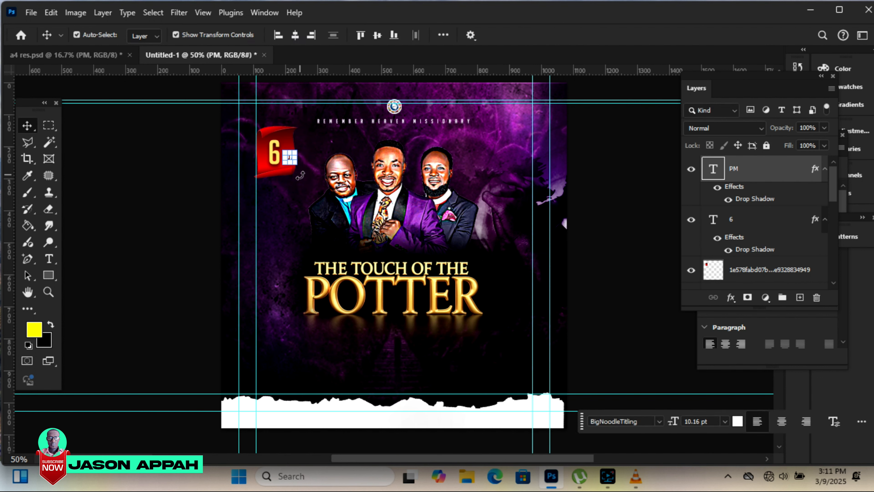
{"action": "left_click", "coordinate": [615, 184]}
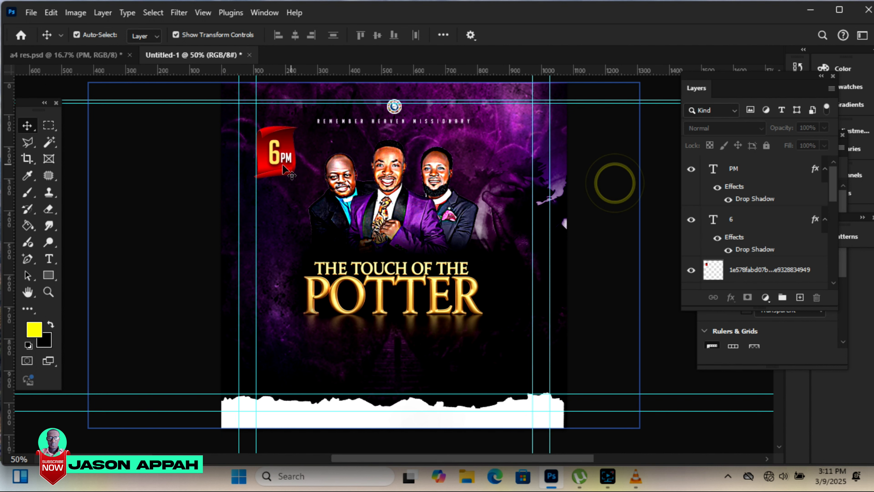
Shift the "6" and "PM" slightly to the left to balance them on the red banner
{"action": "left_click", "coordinate": [275, 155]}
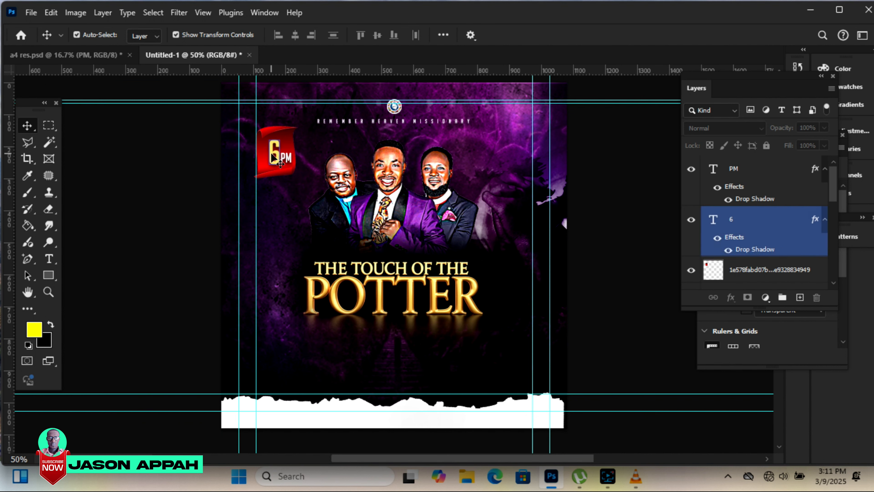
{"action": "left_click", "coordinate": [564, 148]}
{"action": "left_click", "coordinate": [289, 156]}
{"action": "left_click", "coordinate": [613, 174]}
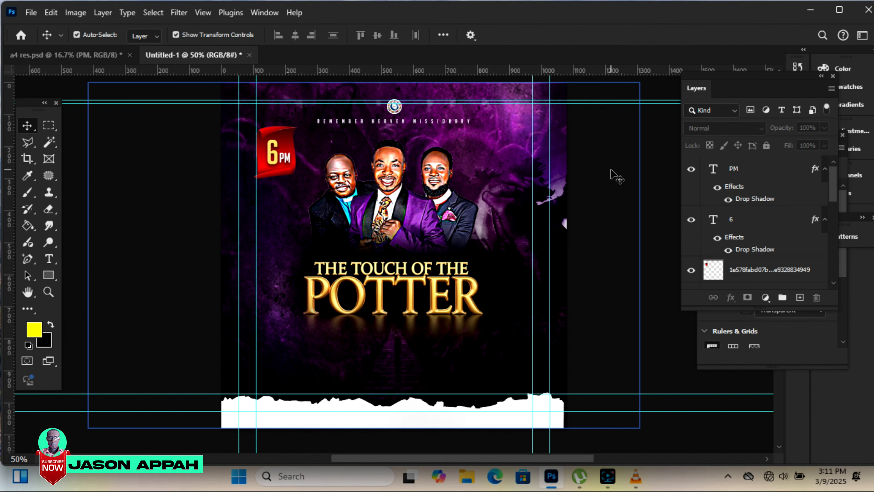
Draw a white rectangle about 550 by 56 px directly beneath the word "POTTER"
{"action": "left_click", "coordinate": [49, 292]}
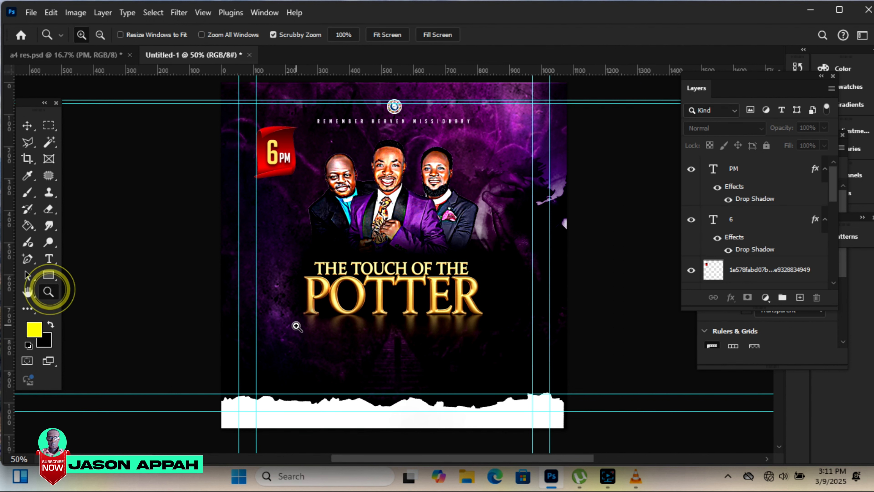
{"action": "left_click", "coordinate": [360, 336]}
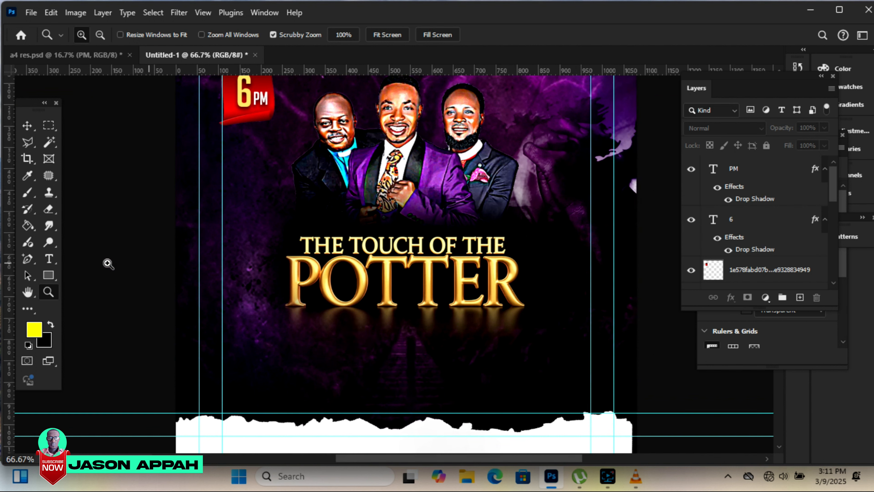
{"action": "left_click", "coordinate": [43, 277]}
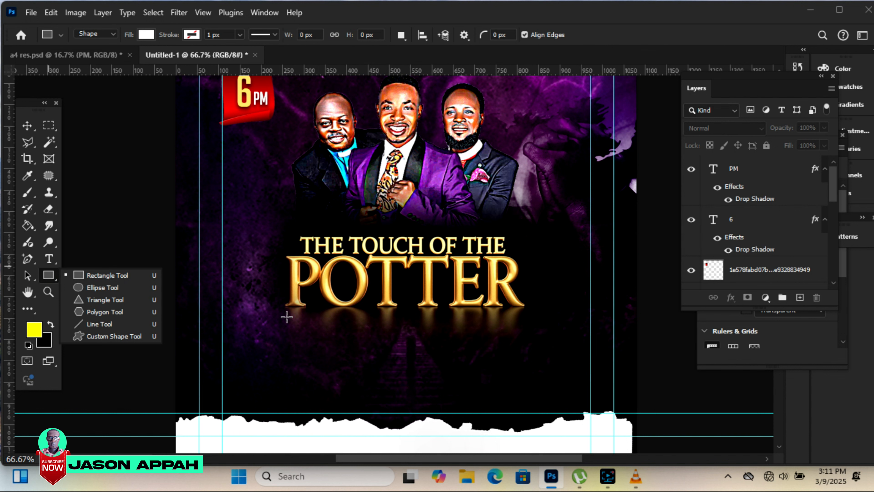
{"action": "left_click_drag", "start_coordinate": [286, 317], "coordinate": [521, 340]}
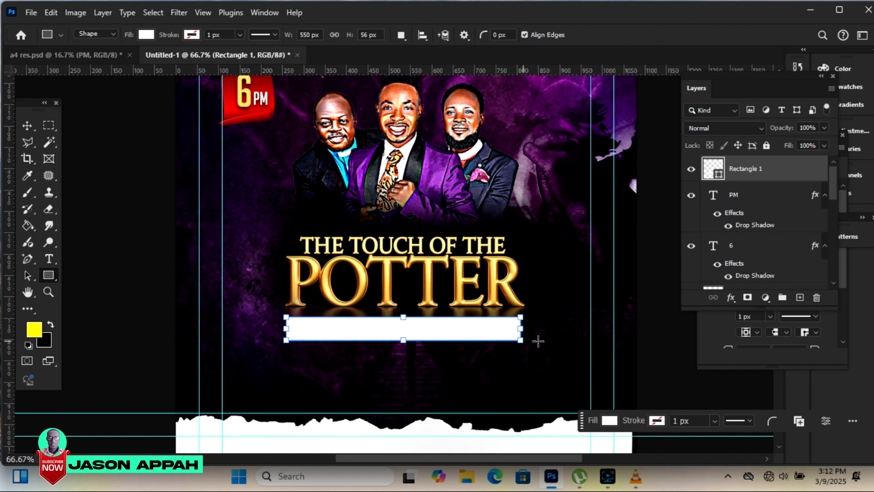
Recolour the white rectangle beneath "POTTER" with pale gold #fde46b sampled from the title lettering
{"action": "double_click", "coordinate": [719, 177]}
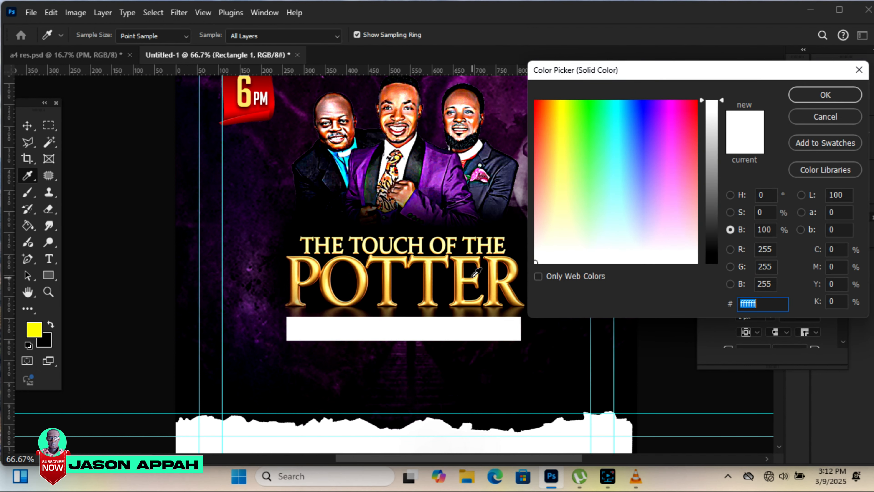
{"action": "left_click", "coordinate": [462, 266]}
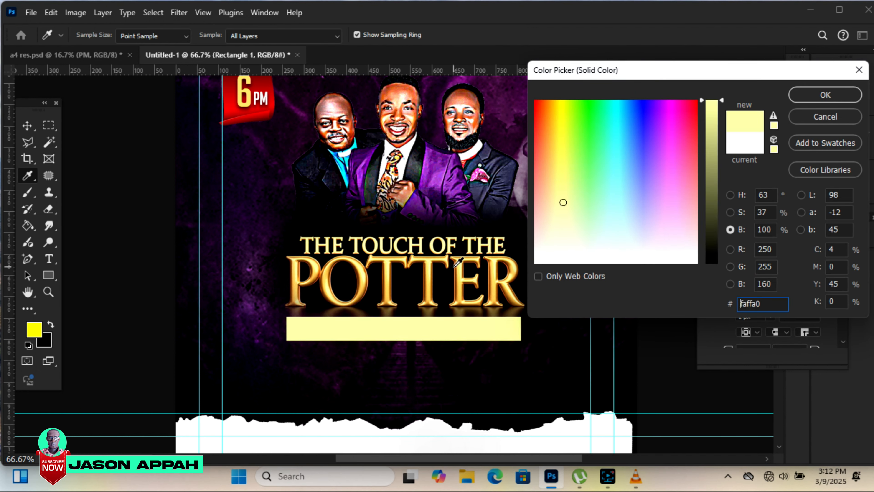
{"action": "left_click", "coordinate": [459, 263]}
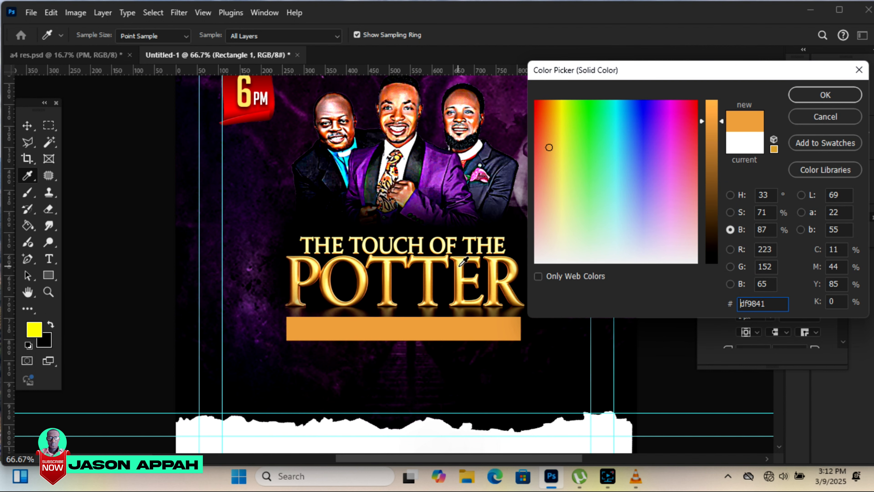
{"action": "left_click", "coordinate": [462, 263]}
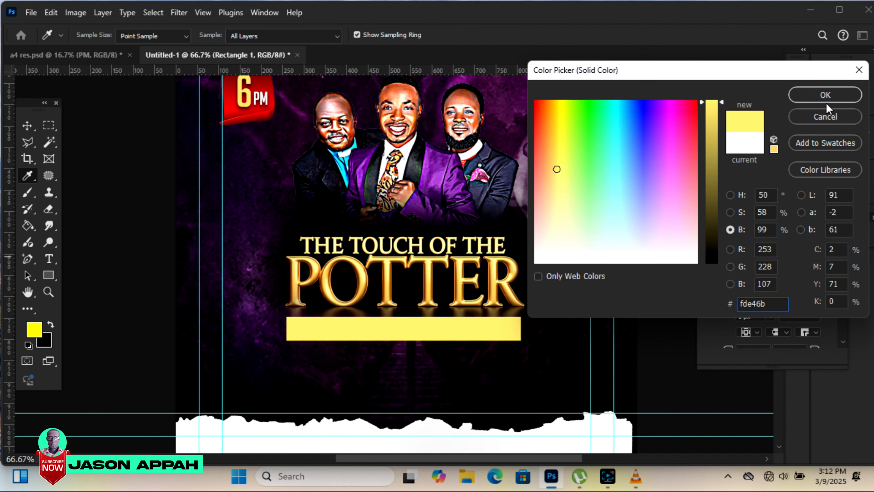
{"action": "left_click", "coordinate": [826, 93]}
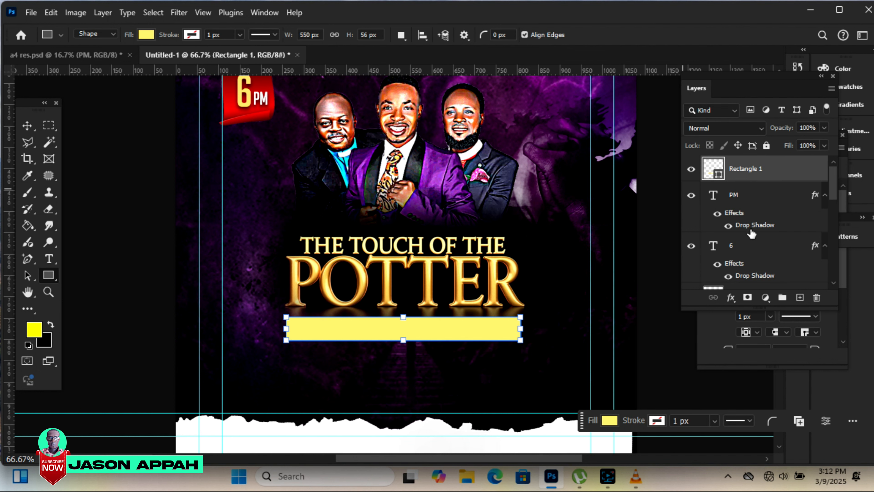
Unlink the gold bar's corner radii and round only its upper corners, to 41 px and 46 px
{"action": "left_click_drag", "start_coordinate": [732, 90], "coordinate": [677, 95]}
{"action": "left_click", "coordinate": [801, 140]}
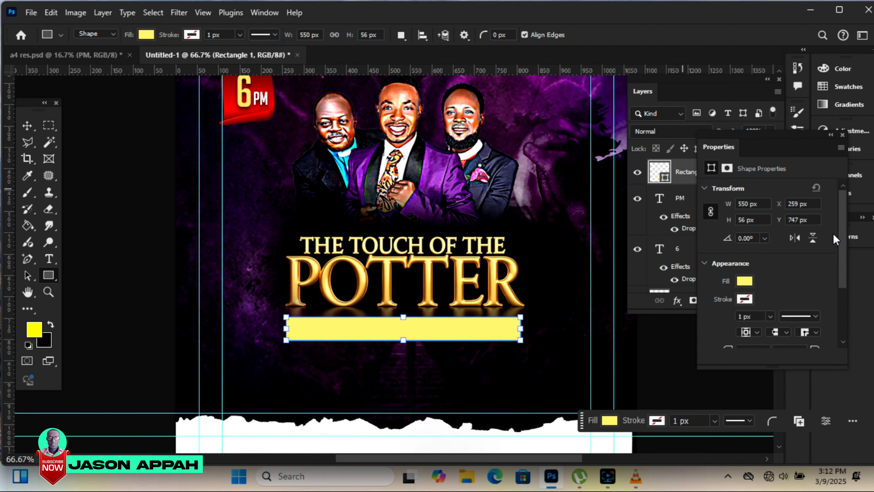
{"action": "left_click_drag", "start_coordinate": [842, 239], "coordinate": [850, 299]}
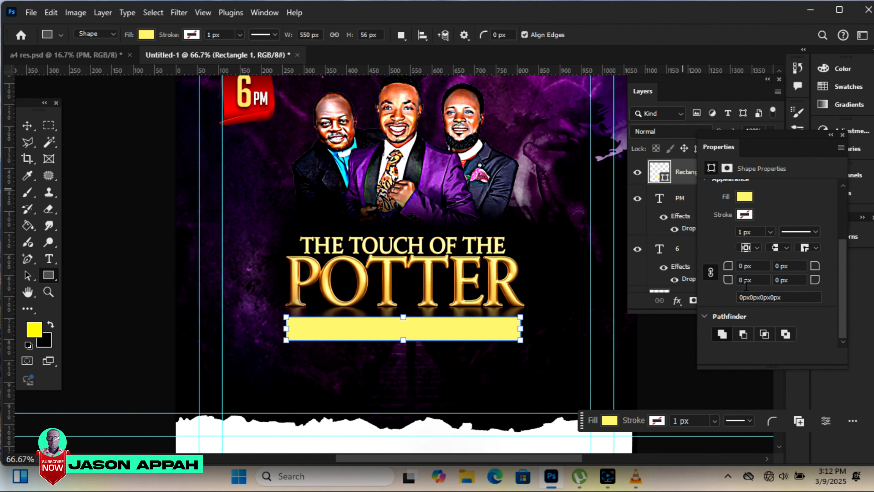
{"action": "left_click", "coordinate": [709, 273]}
{"action": "left_click_drag", "start_coordinate": [729, 267], "coordinate": [758, 266]}
{"action": "left_click", "coordinate": [815, 266]}
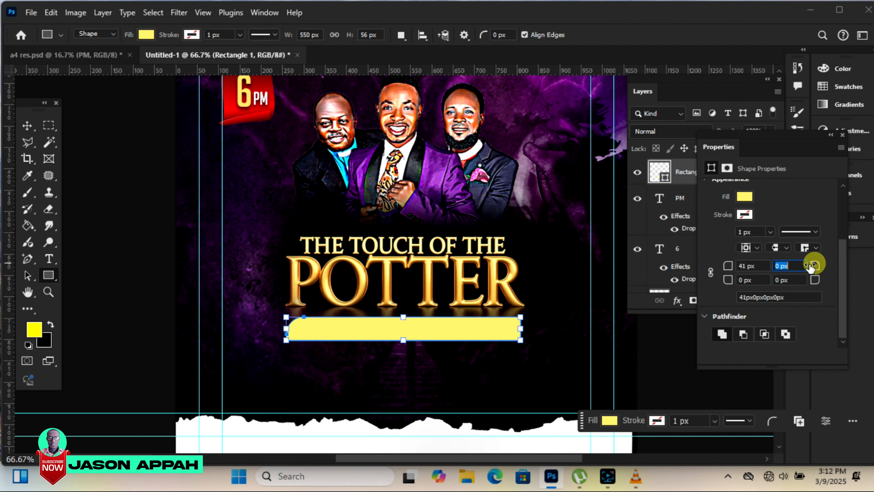
{"action": "mouse_move", "coordinate": [807, 269]}
{"action": "left_mouse_down"}
{"action": "mouse_move", "coordinate": [837, 267]}
{"action": "mouse_move", "coordinate": [818, 266]}
{"action": "left_mouse_up"}
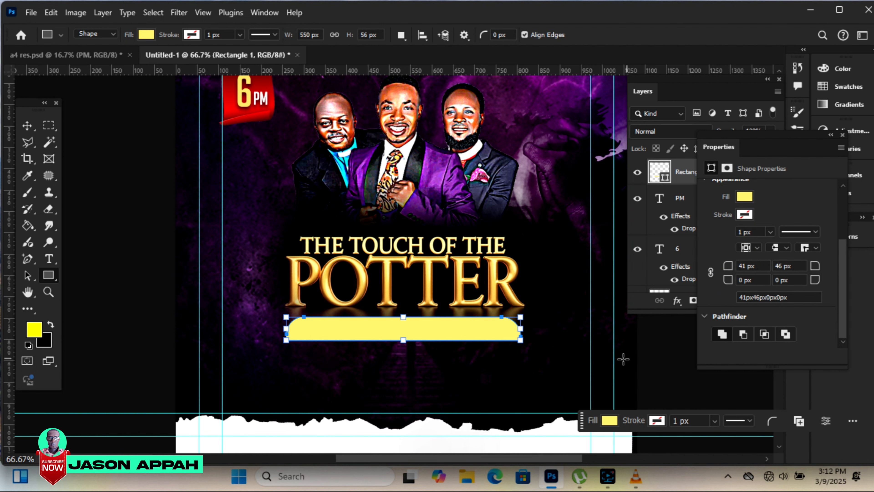
{"action": "left_click", "coordinate": [27, 125]}
{"action": "left_click", "coordinate": [662, 371]}
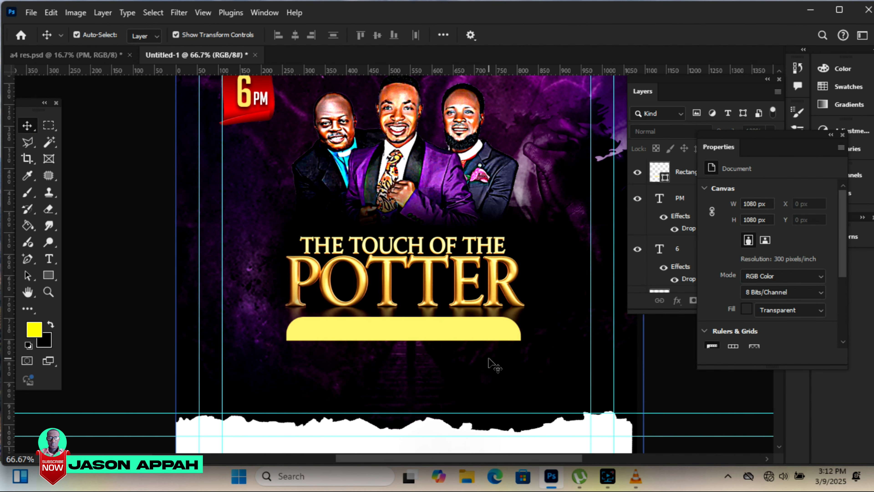
Reduce the gold bar's height to about 43 px, keeping its upper edge in place
{"action": "left_click", "coordinate": [421, 326]}
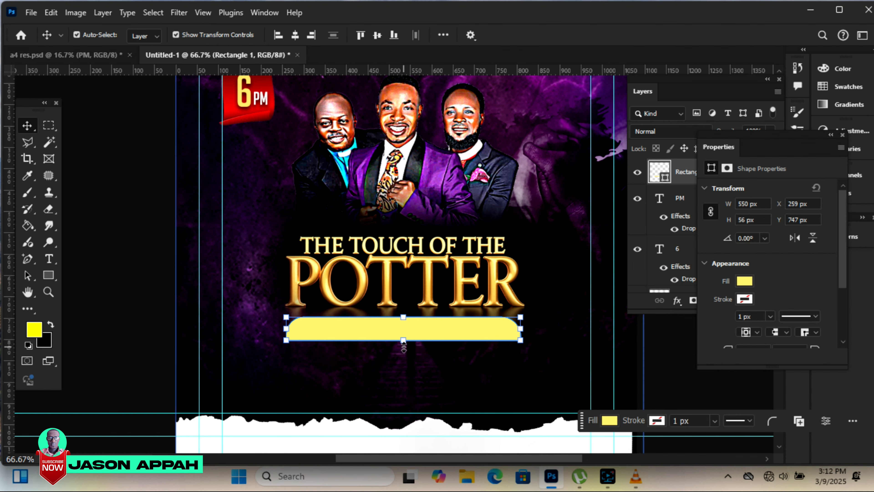
{"action": "left_click_drag", "start_coordinate": [403, 346], "coordinate": [403, 335]}
{"action": "left_click", "coordinate": [646, 33]}
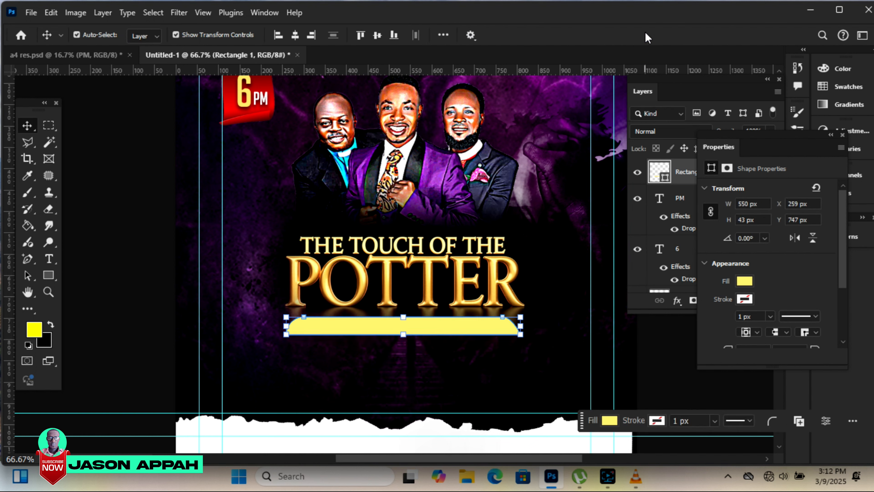
Bring the "JEREMIAH 18:4, LUKE 13:11-13, MARK 10:27" text from a4 res.psd into Untitled-1, shrunk to about 6.72 pt on the gold bar
{"action": "left_click", "coordinate": [80, 55]}
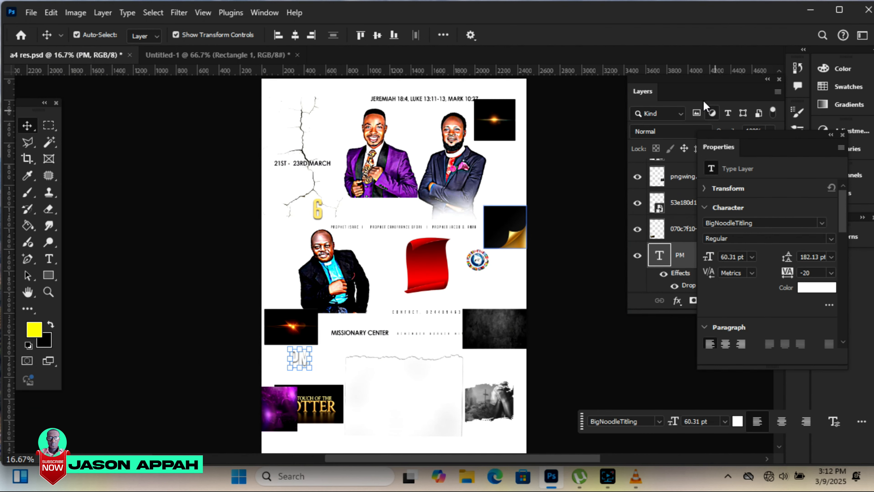
{"action": "left_click", "coordinate": [692, 91]}
{"action": "left_click_drag", "start_coordinate": [783, 195], "coordinate": [787, 230]}
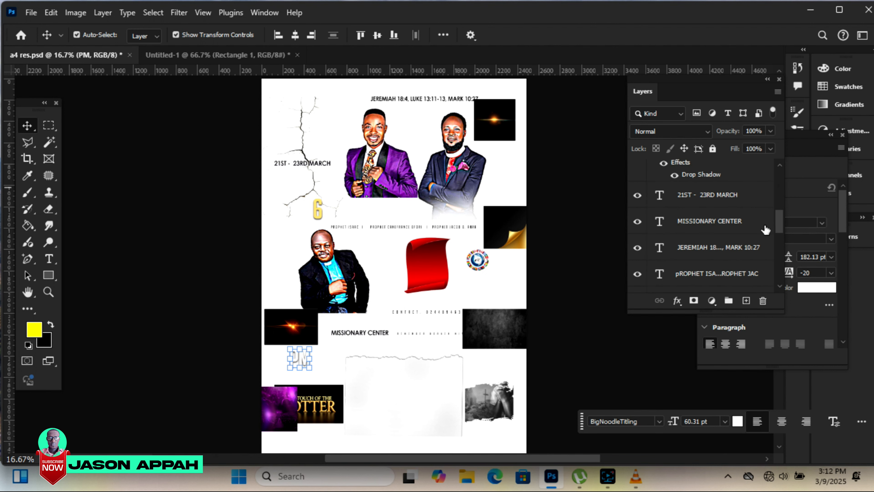
{"action": "left_click", "coordinate": [730, 248]}
{"action": "left_click", "coordinate": [598, 141]}
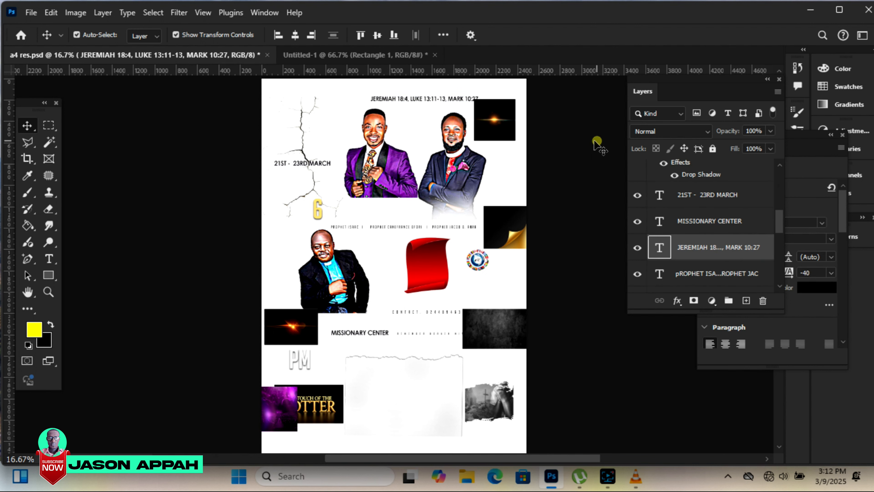
{"action": "left_click_drag", "start_coordinate": [412, 99], "coordinate": [216, 56]}
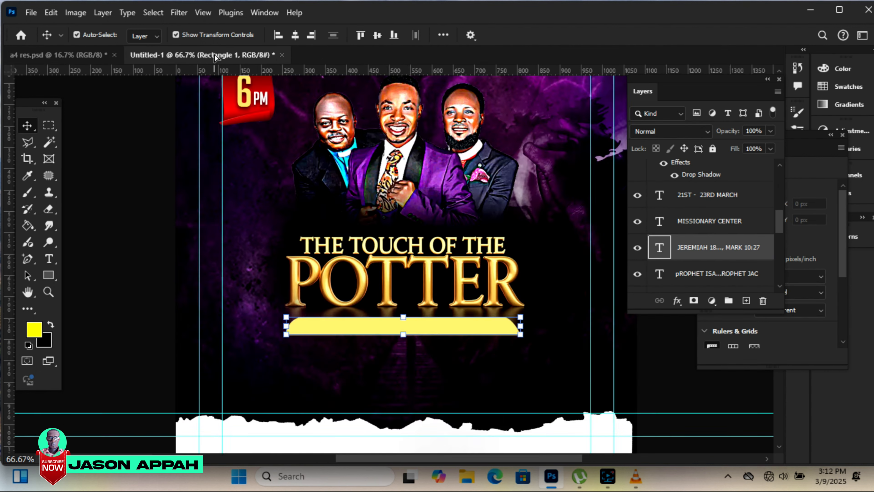
{"action": "left_click_drag", "start_coordinate": [371, 324], "coordinate": [371, 324]}
{"action": "left_click_drag", "start_coordinate": [154, 312], "coordinate": [318, 325]}
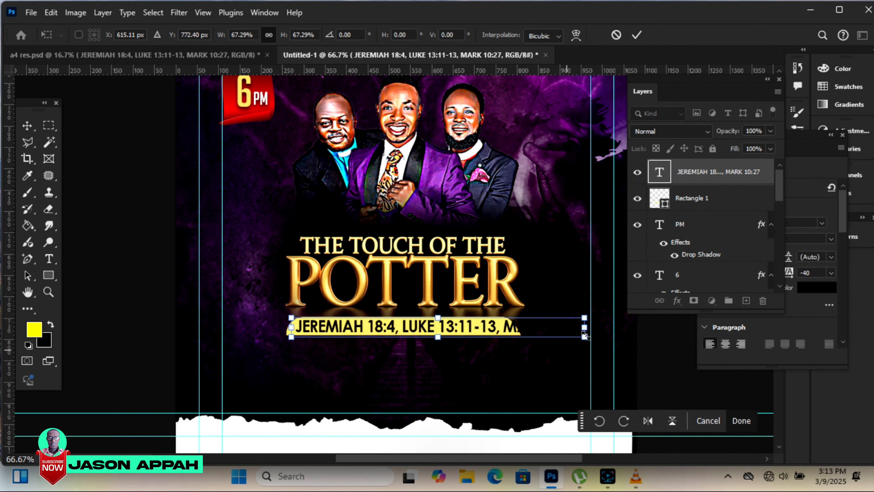
{"action": "left_click_drag", "start_coordinate": [591, 318], "coordinate": [486, 331]}
{"action": "key", "text": "Return"}
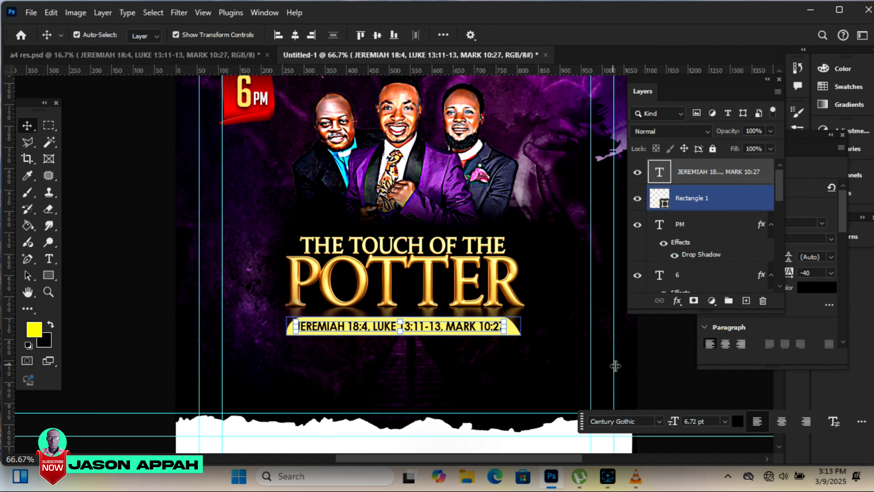
{"action": "left_click", "coordinate": [660, 367]}
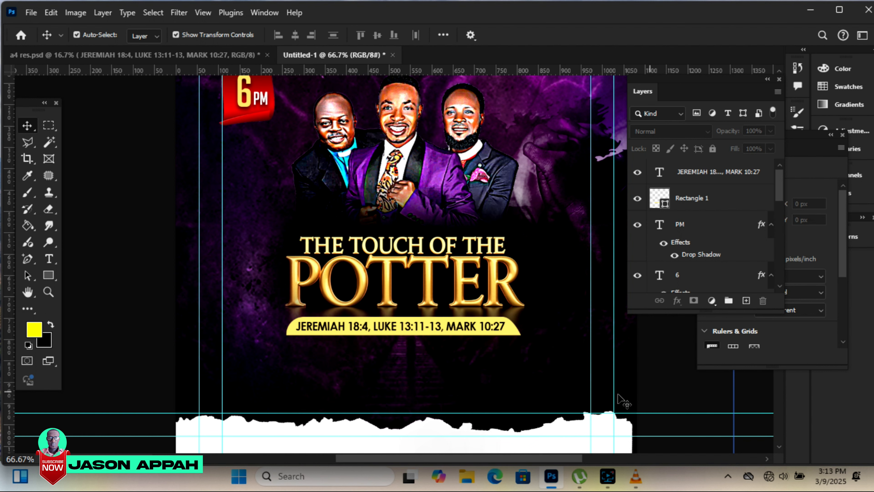
Move the torn white paper at the flyer's base slightly down
{"action": "left_click_drag", "start_coordinate": [563, 424], "coordinate": [566, 436]}
{"action": "left_click", "coordinate": [685, 379]}
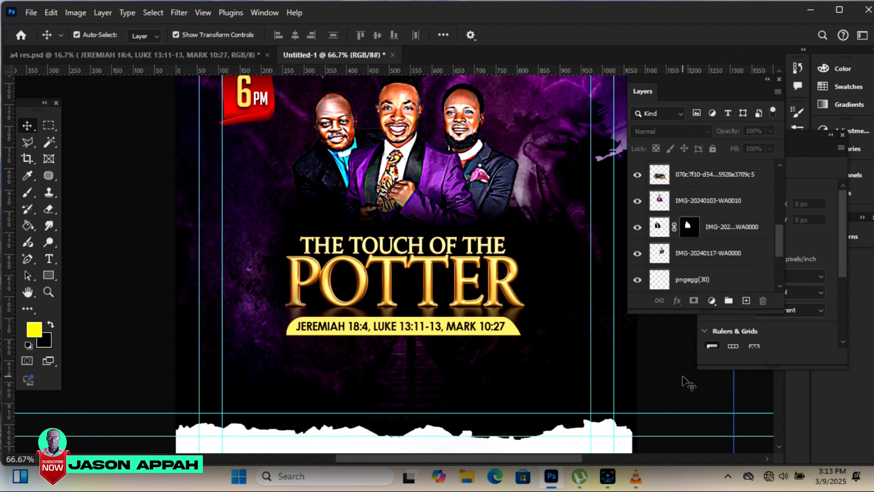
Draw a thin horizontal line about 559 by 2 px beneath the scripture bar and fill it with near-white #faf8fd
{"action": "left_click", "coordinate": [48, 275]}
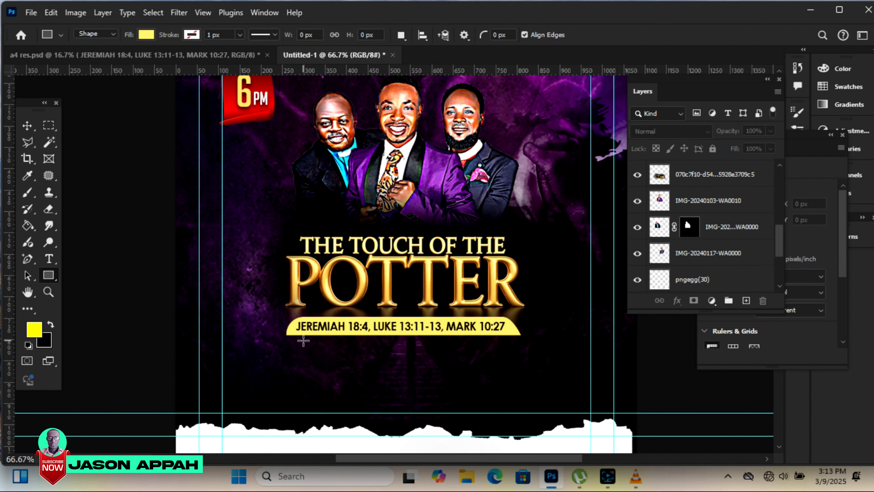
{"action": "left_click_drag", "start_coordinate": [288, 349], "coordinate": [524, 349]}
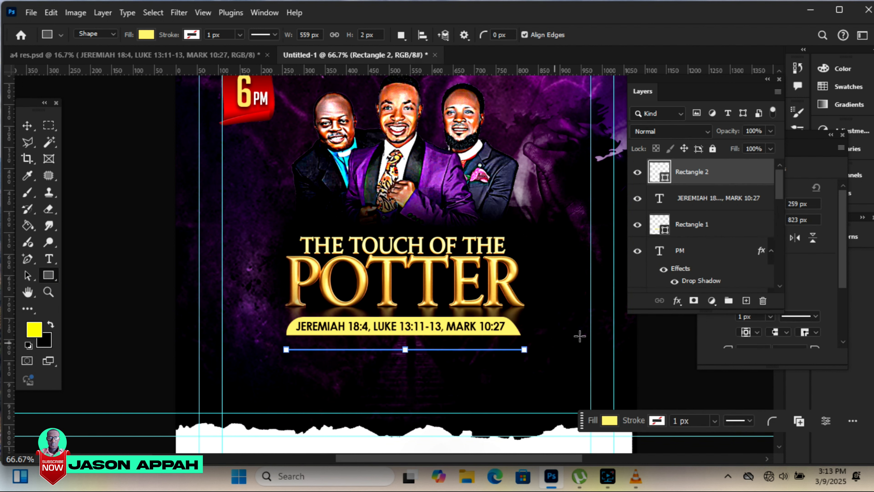
{"action": "double_click", "coordinate": [665, 179]}
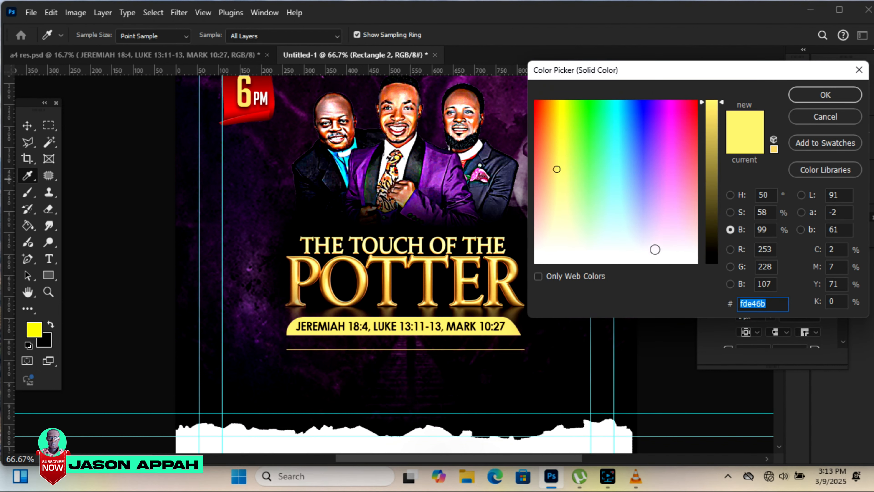
{"action": "left_click", "coordinate": [656, 259]}
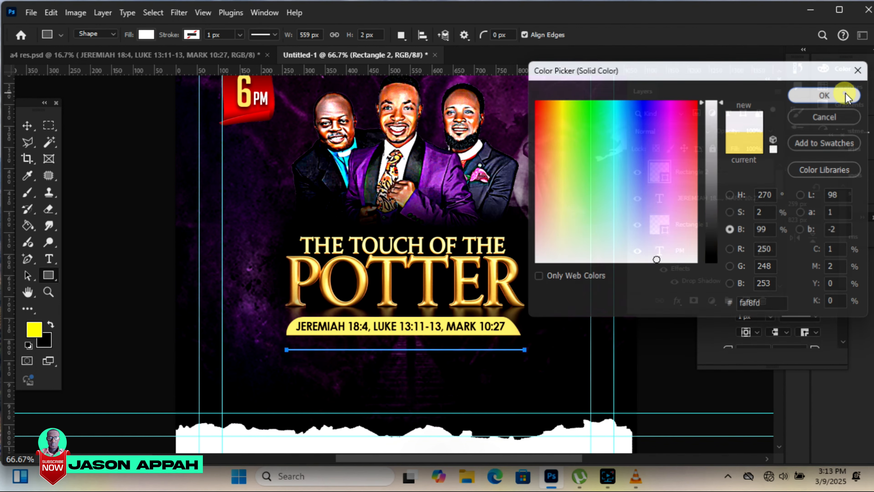
{"action": "left_click", "coordinate": [856, 95]}
Duplicate the thin white line and move the copy straight down, about 46 px below the original
{"action": "left_click", "coordinate": [27, 128]}
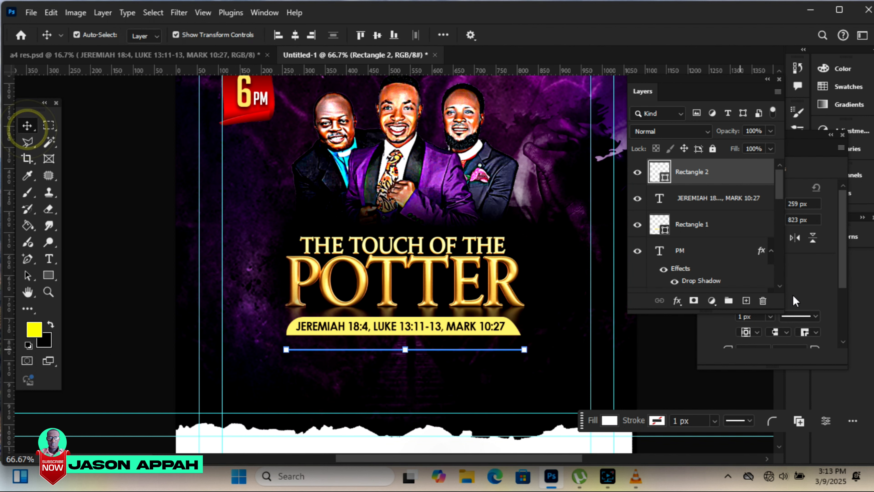
{"action": "left_click_drag", "start_coordinate": [714, 176], "coordinate": [726, 248]}
{"action": "left_click_drag", "start_coordinate": [740, 294], "coordinate": [747, 303]}
{"action": "key", "text": "Down"}
{"action": "key", "text": "Down"}
{"action": "key", "text": "Down"}
{"action": "key", "text": "Down"}
{"action": "key", "text": "Down"}
{"action": "key", "text": "Down"}
{"action": "key", "text": "Down"}
{"action": "key", "text": "Down"}
{"action": "key", "text": "Down"}
{"action": "key", "text": "Down"}
{"action": "key", "text": "Down"}
{"action": "key", "text": "Down"}
{"action": "key", "text": "Down"}
{"action": "key", "text": "Down"}
{"action": "key", "text": "Down"}
{"action": "key", "text": "Down"}
{"action": "key", "text": "Down"}
{"action": "key", "text": "Down"}
{"action": "key", "text": "Down"}
{"action": "key", "text": "Down"}
{"action": "key", "text": "Down"}
{"action": "key", "text": "Down"}
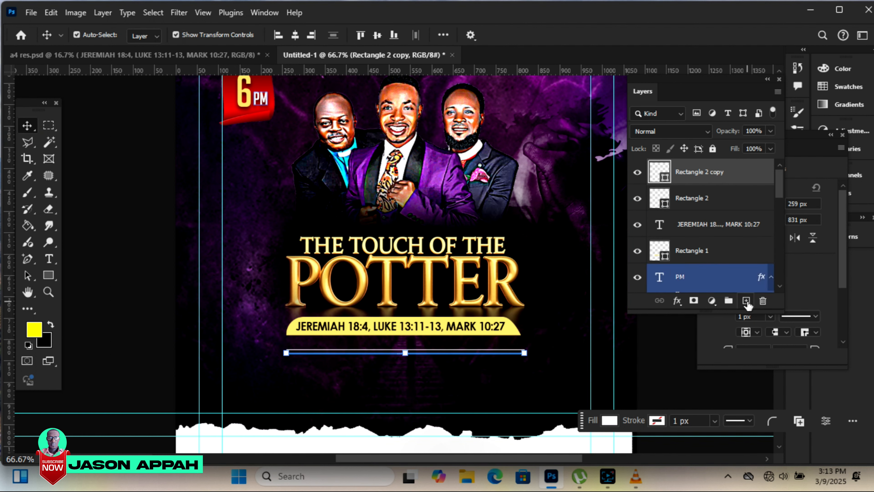
{"action": "key", "text": "Down"}
{"action": "key", "text": "Down"}
{"action": "key", "text": "Down"}
{"action": "key", "text": "Down"}
{"action": "key", "text": "Down"}
{"action": "key", "text": "Down"}
{"action": "key", "text": "Down"}
{"action": "key", "text": "Down"}
{"action": "key", "text": "Down"}
{"action": "key", "text": "Down"}
{"action": "key", "text": "Down"}
{"action": "key", "text": "Down"}
{"action": "key", "text": "Down"}
{"action": "key", "text": "Down"}
{"action": "key", "text": "Down"}
{"action": "key", "text": "Down"}
{"action": "key", "text": "Down"}
{"action": "key", "text": "Down"}
{"action": "key", "text": "Down"}
{"action": "key", "text": "Down"}
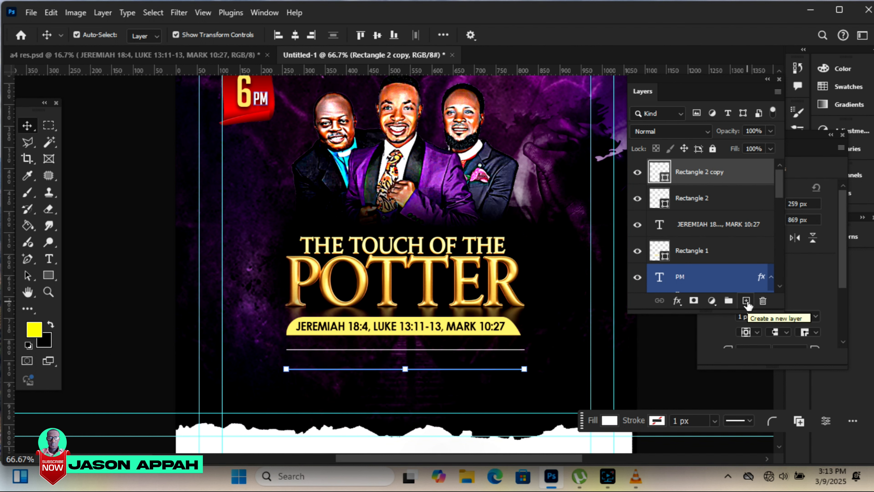
{"action": "key", "text": "Down"}
{"action": "left_click", "coordinate": [137, 233]}
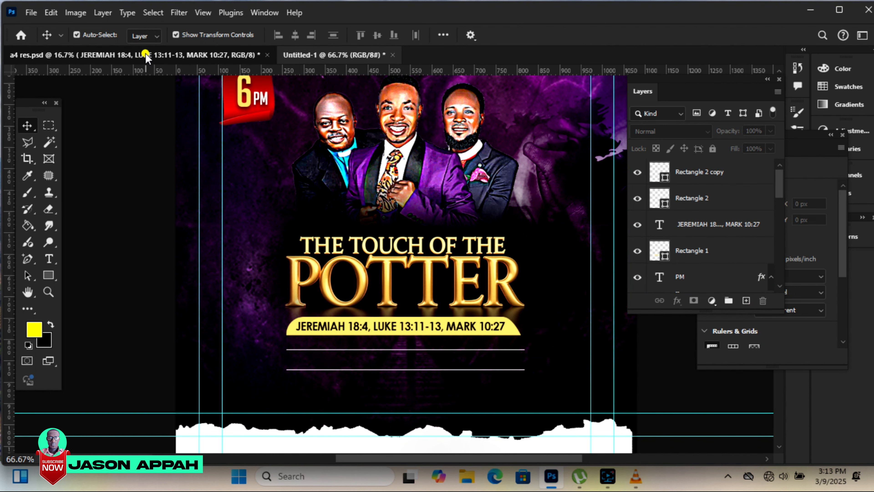
Bring the "21ST - 23RD MARCH" text from a4 res.psd into Untitled-1, shrunk to about 5.6 pt between the two white lines
{"action": "left_click", "coordinate": [157, 56]}
{"action": "left_click_drag", "start_coordinate": [279, 168], "coordinate": [304, 58]}
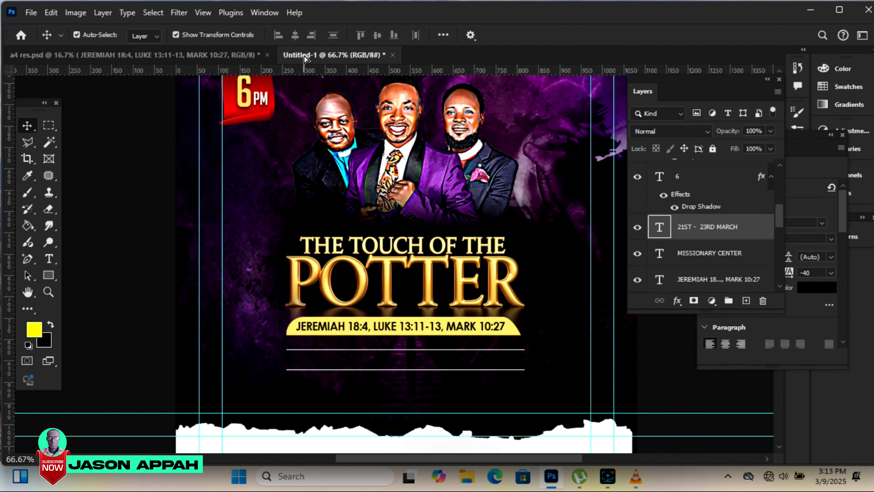
{"action": "left_click_drag", "start_coordinate": [326, 335], "coordinate": [337, 369]}
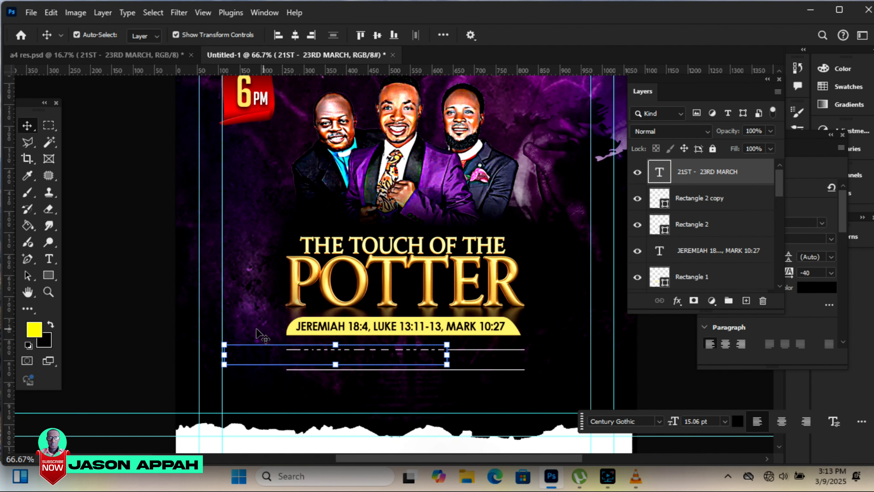
{"action": "left_click_drag", "start_coordinate": [224, 343], "coordinate": [301, 353]}
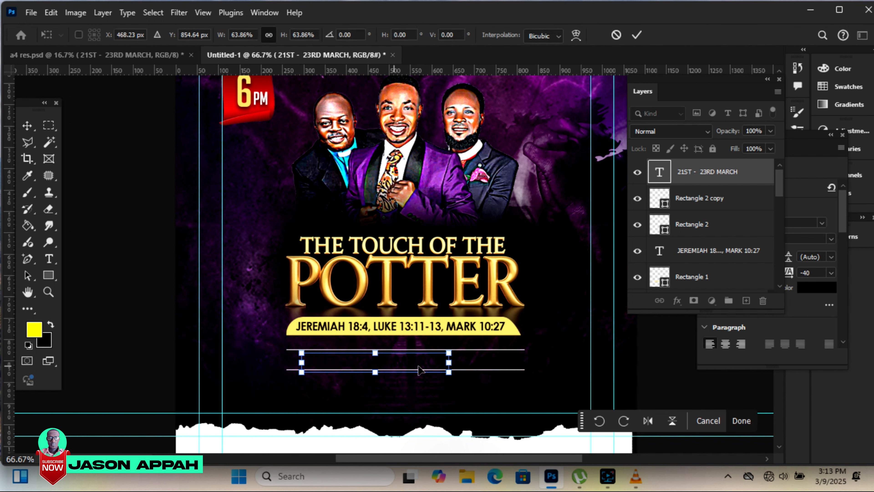
{"action": "left_click_drag", "start_coordinate": [459, 372], "coordinate": [389, 362]}
{"action": "left_click", "coordinate": [637, 35]}
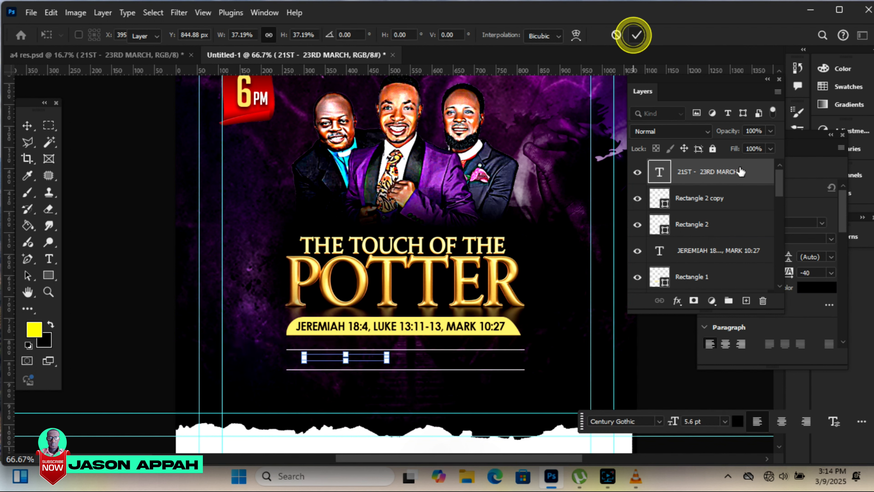
Change the "21ST - 23RD MARCH" text colour to white
{"action": "left_click", "coordinate": [817, 288]}
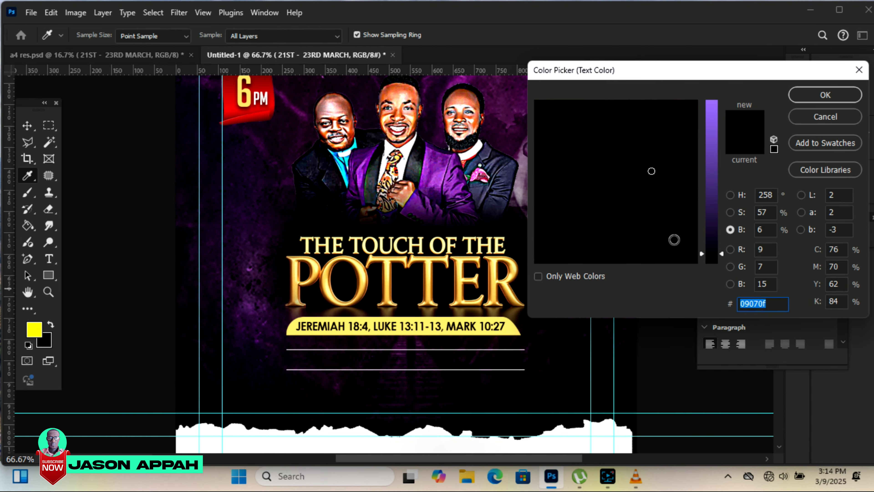
{"action": "left_click_drag", "start_coordinate": [713, 135], "coordinate": [716, 94]}
{"action": "left_click", "coordinate": [664, 260]}
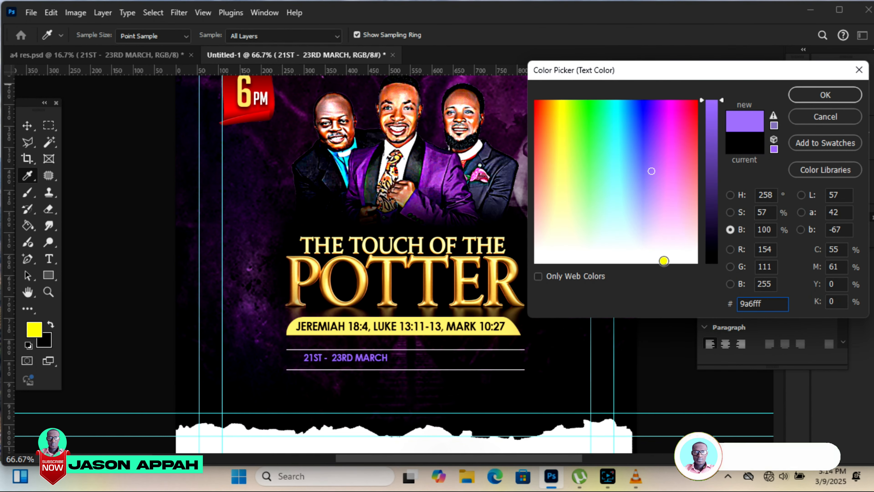
{"action": "left_click", "coordinate": [825, 95]}
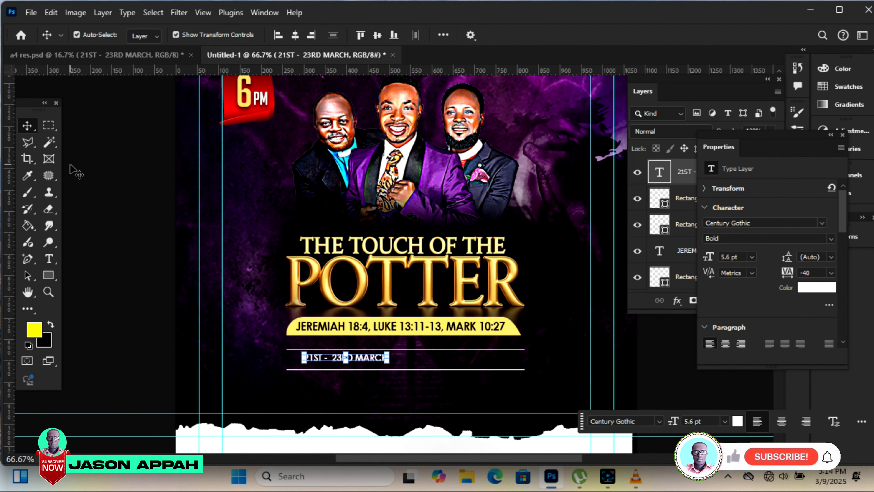
Nudge the "21ST - 23RD MARCH" text down and left to sit vertically centred near the start of the two white lines
{"action": "key", "text": "Down"}
{"action": "key", "text": "Down"}
{"action": "key", "text": "Down"}
{"action": "key", "text": "Down"}
{"action": "key", "text": "Left"}
{"action": "key", "text": "Left"}
{"action": "key", "text": "Left"}
{"action": "key", "text": "Left"}
{"action": "key", "text": "Left"}
{"action": "key", "text": "Left"}
{"action": "key", "text": "Left"}
{"action": "key", "text": "Left"}
{"action": "key", "text": "Left"}
{"action": "key", "text": "Left"}
{"action": "key", "text": "Left"}
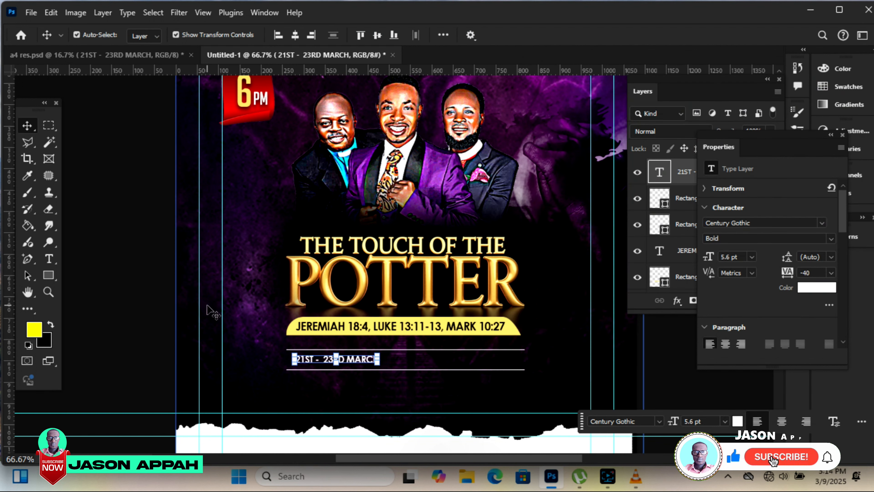
{"action": "left_click", "coordinate": [661, 372]}
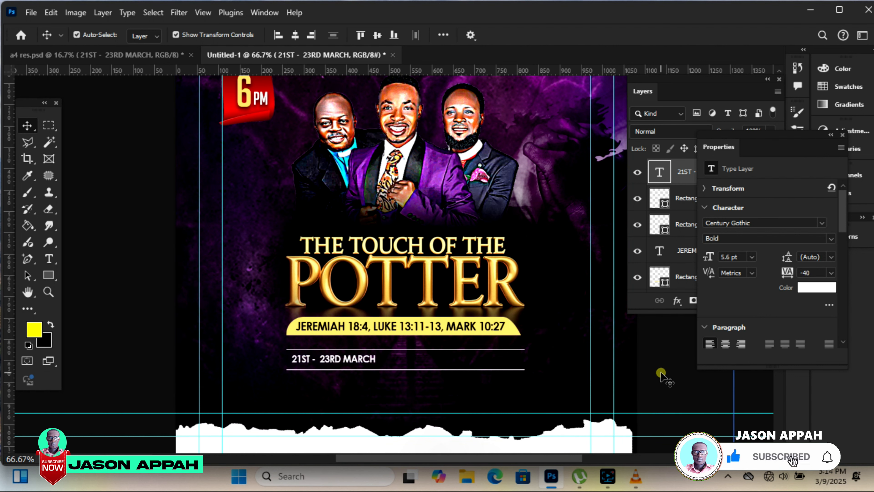
{"action": "double_click", "coordinate": [344, 359]}
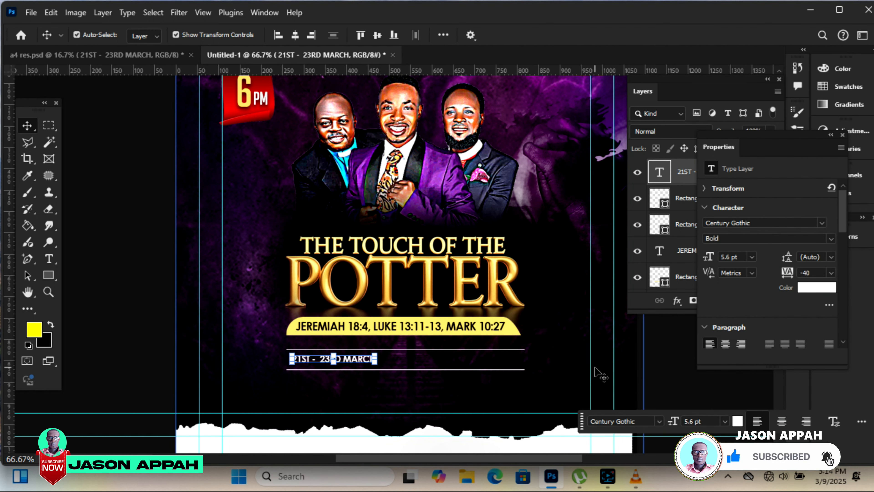
{"action": "left_click", "coordinate": [685, 370]}
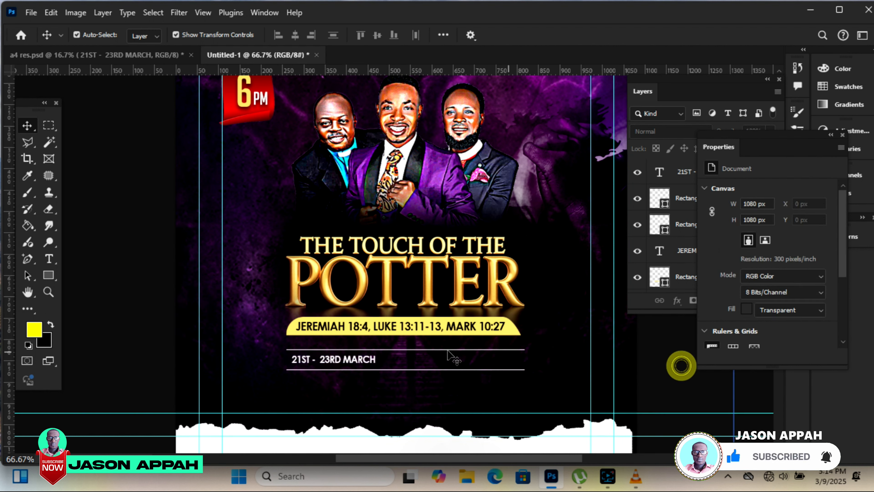
Duplicate the "21ST - 23RD MARCH" text and place the copy level with it at the far end of the white lines
{"action": "double_click", "coordinate": [344, 360]}
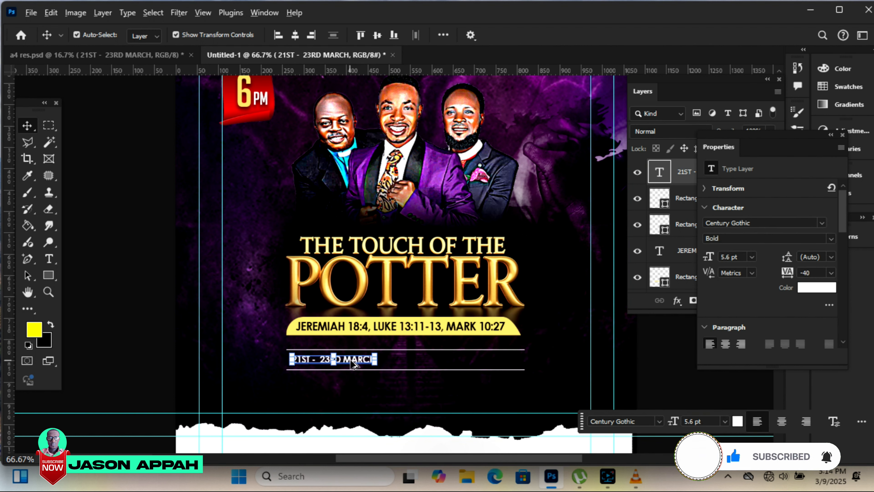
{"action": "left_click_drag", "start_coordinate": [358, 363], "coordinate": [499, 367]}
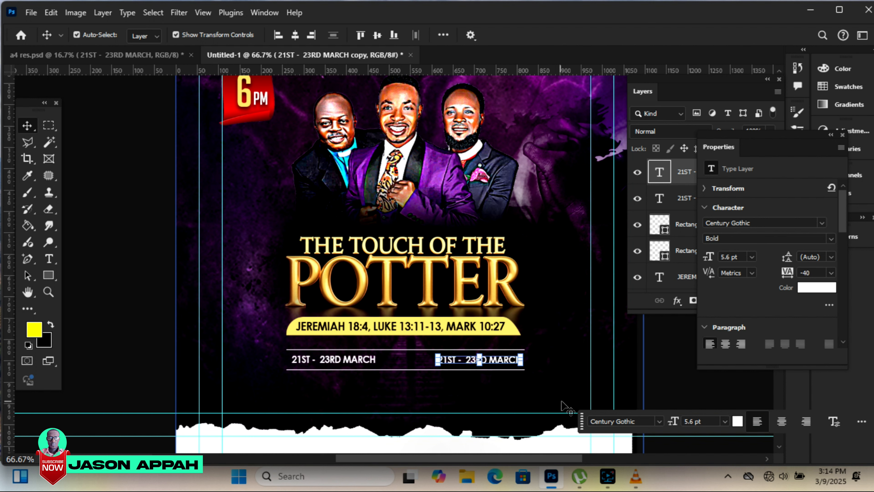
{"action": "key", "text": "Up"}
{"action": "key", "text": "Up"}
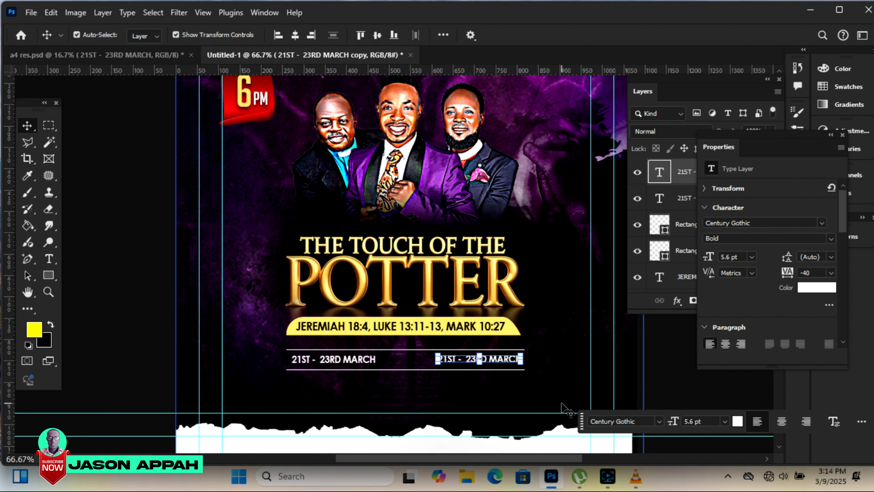
Replace the copied date text with "MISSIONARY CENTER" and nudge it left to end just inside the white lines
{"action": "left_click", "coordinate": [49, 259]}
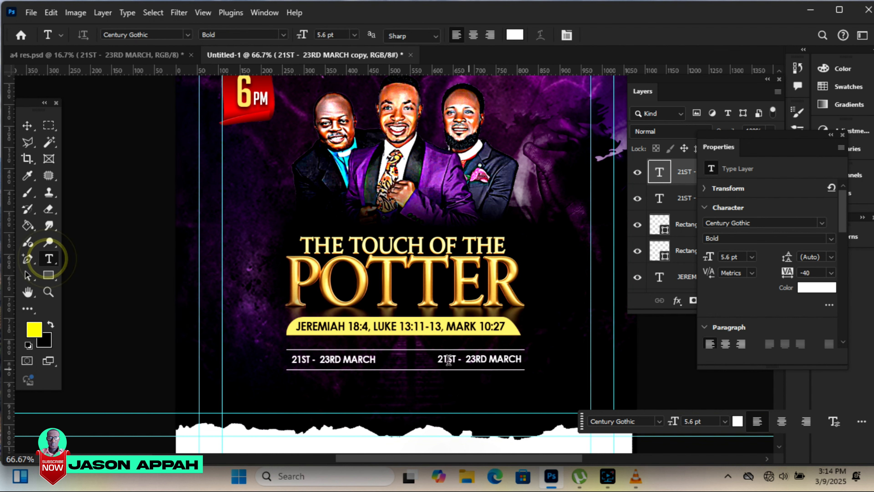
{"action": "left_click_drag", "start_coordinate": [437, 359], "coordinate": [539, 372]}
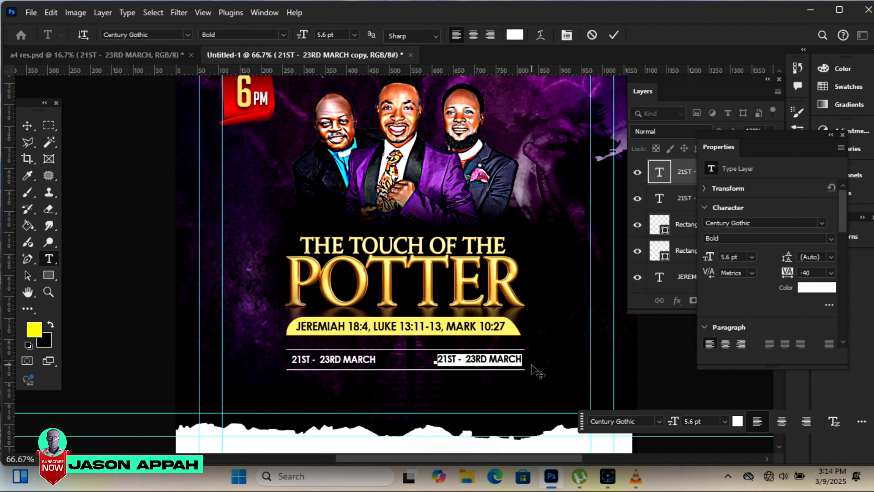
{"action": "type", "text": "MISSIONARY"}
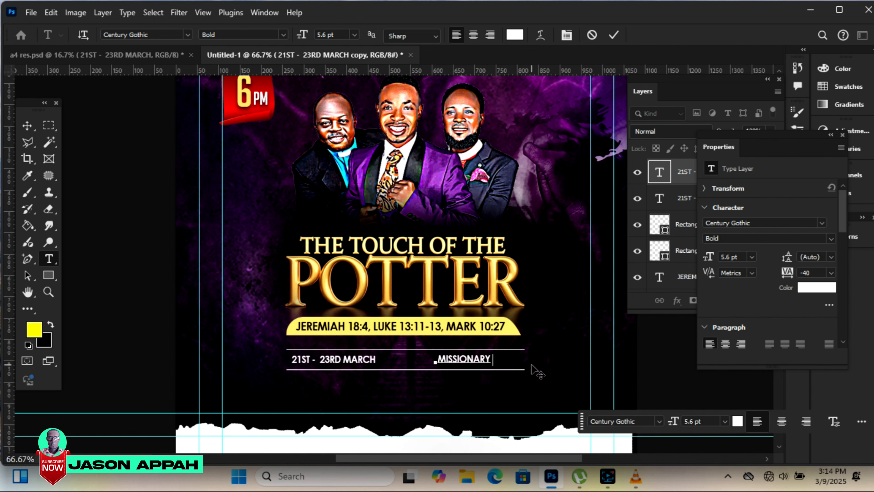
{"action": "type", "text": "R"}
{"action": "left_click", "coordinate": [33, 126]}
{"action": "key", "text": "Left"}
{"action": "key", "text": "Left"}
{"action": "key", "text": "Left"}
{"action": "key", "text": "Left"}
{"action": "key", "text": "Left"}
{"action": "key", "text": "Left"}
{"action": "key", "text": "Left"}
{"action": "key", "text": "Left"}
{"action": "key", "text": "Left"}
{"action": "key", "text": "Left"}
{"action": "key", "text": "Left"}
{"action": "key", "text": "Left"}
{"action": "key", "text": "Left"}
{"action": "key", "text": "Left"}
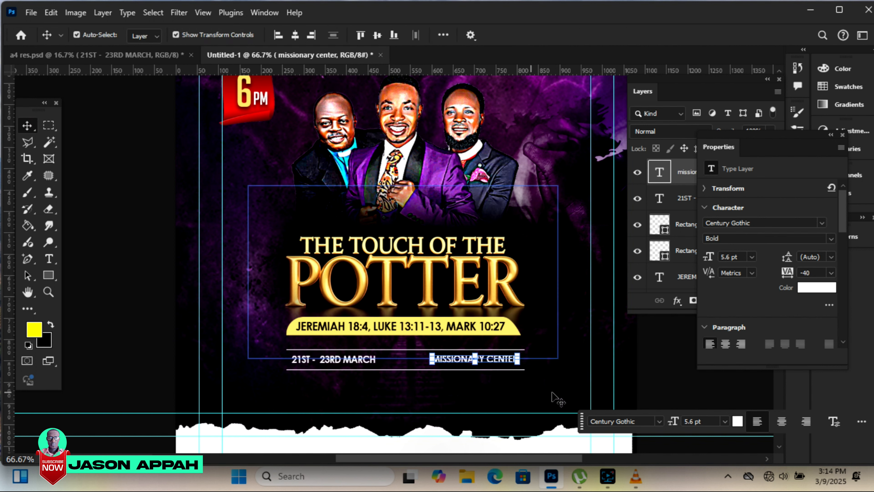
{"action": "left_click", "coordinate": [660, 377]}
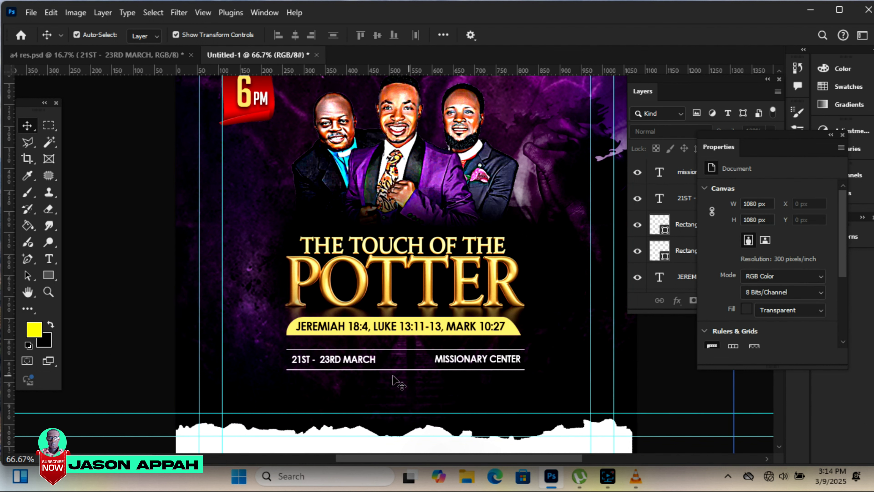
Set the tracking of the "21ST - 23RD MARCH" text to 40
{"action": "double_click", "coordinate": [344, 360]}
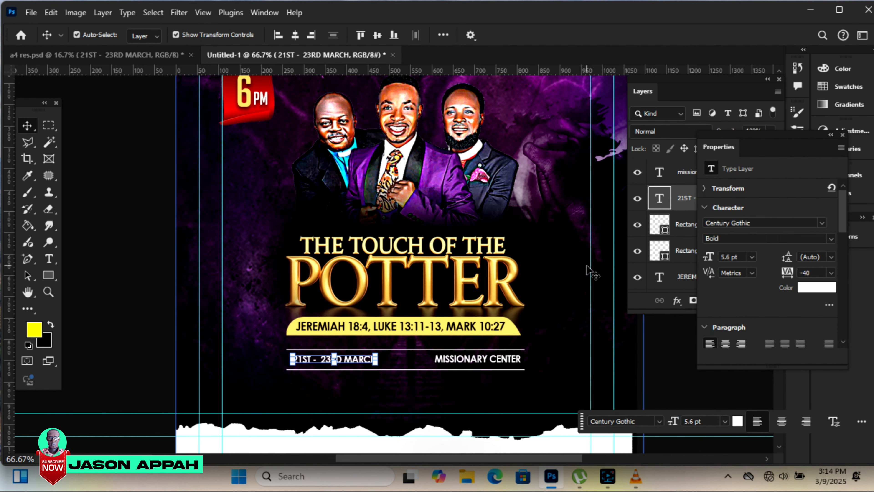
{"action": "left_click", "coordinate": [834, 277]}
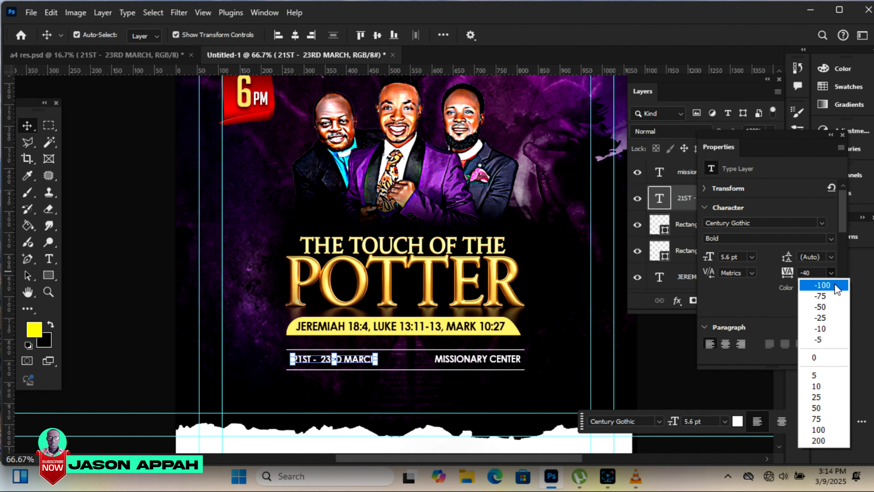
{"action": "left_click", "coordinate": [823, 285]}
{"action": "left_click", "coordinate": [787, 272]}
{"action": "left_click_drag", "start_coordinate": [787, 273], "coordinate": [790, 274]}
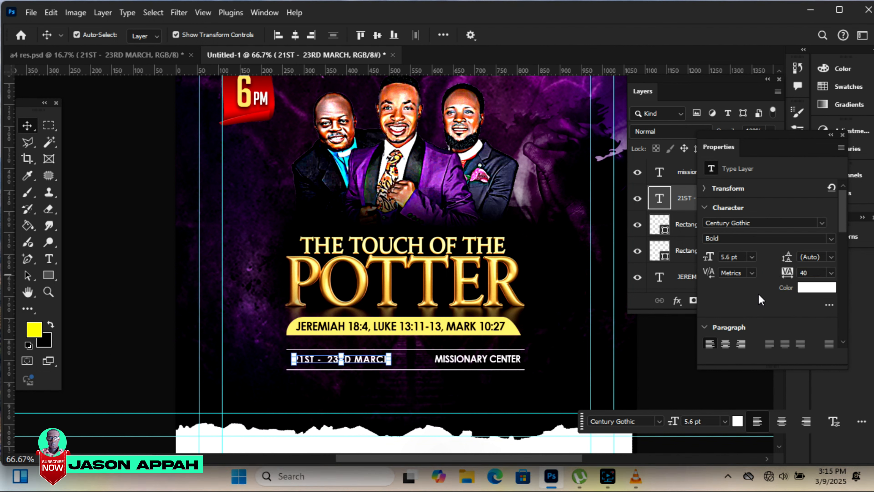
Set the "MISSIONARY CENTER" tracking to 80 and shift the text left until it ends level with the white lines
{"action": "left_click", "coordinate": [485, 359]}
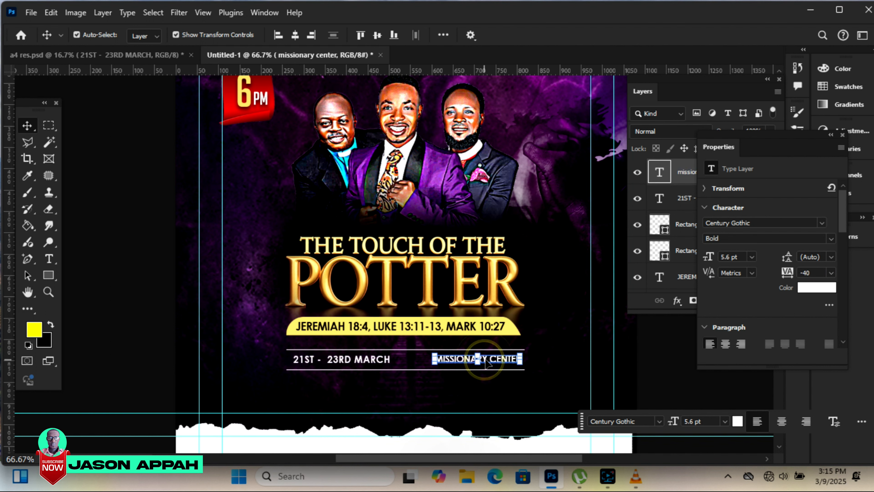
{"action": "left_click_drag", "start_coordinate": [785, 280], "coordinate": [788, 275]}
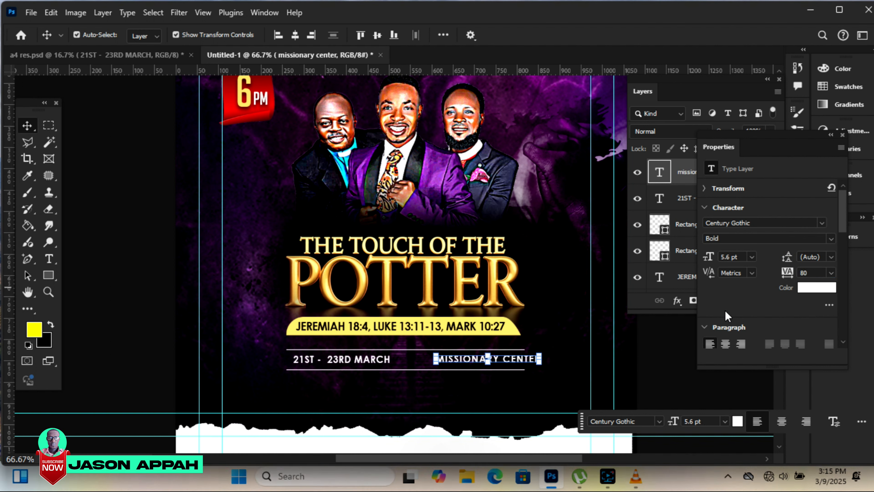
{"action": "key", "text": "Left"}
{"action": "key", "text": "Left"}
{"action": "key", "text": "Left"}
{"action": "key", "text": "Left"}
{"action": "key", "text": "Left"}
{"action": "key", "text": "Left"}
{"action": "key", "text": "Left"}
{"action": "key", "text": "Left"}
{"action": "key", "text": "Left"}
{"action": "key", "text": "Left"}
{"action": "key", "text": "Left"}
{"action": "key", "text": "Left"}
{"action": "key", "text": "Left"}
{"action": "key", "text": "Left"}
{"action": "key", "text": "Left"}
{"action": "key", "text": "Left"}
{"action": "key", "text": "Left"}
{"action": "key", "text": "Left"}
{"action": "key", "text": "Left"}
{"action": "key", "text": "Left"}
{"action": "key", "text": "Left"}
{"action": "key", "text": "Left"}
{"action": "key", "text": "Left"}
{"action": "key", "text": "Left"}
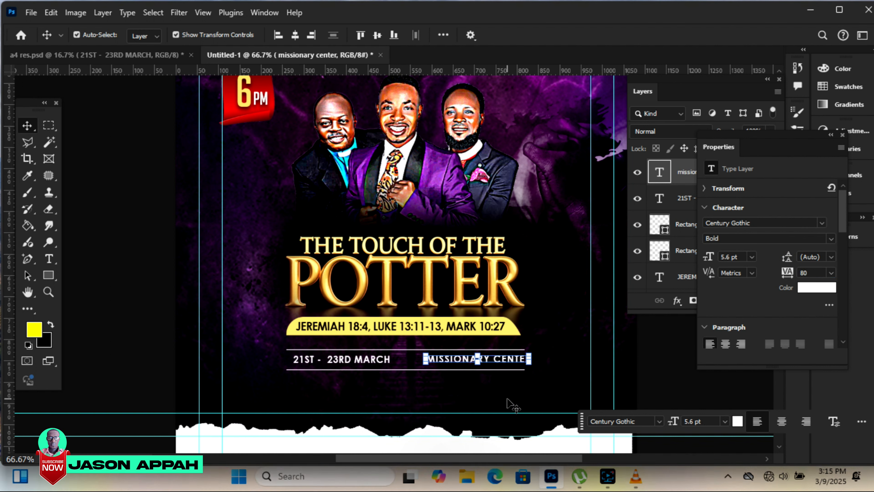
{"action": "left_click", "coordinate": [676, 373]}
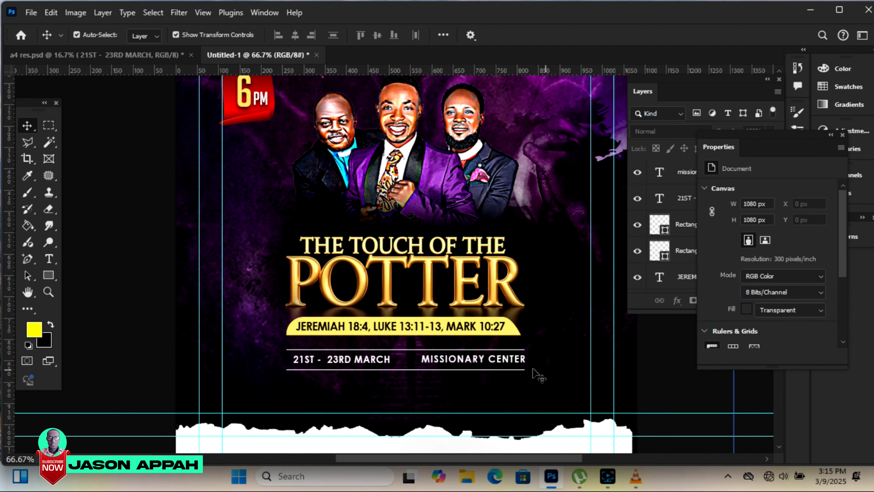
Nudge the "21ST - 23RD MARCH" text left to line up with the start of the white lines
{"action": "left_click", "coordinate": [318, 361]}
{"action": "key", "text": "Left"}
{"action": "key", "text": "Left"}
{"action": "key", "text": "Left"}
{"action": "key", "text": "Left"}
{"action": "key", "text": "Left"}
{"action": "key", "text": "Left"}
{"action": "key", "text": "Left"}
{"action": "key", "text": "Left"}
{"action": "key", "text": "Left"}
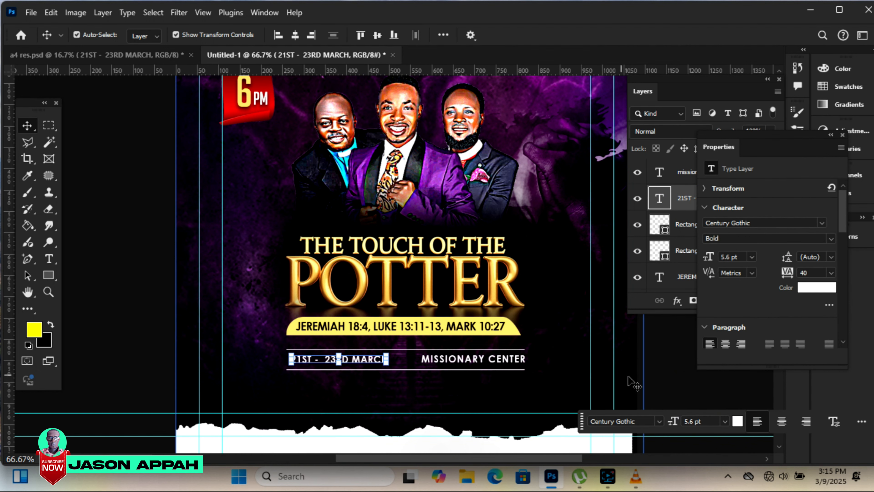
{"action": "left_click", "coordinate": [661, 371]}
Draw a white vertical divider about 3 by 34 px between the date and "MISSIONARY CENTER", nudging it right to centre the gap
{"action": "left_click", "coordinate": [48, 276]}
{"action": "left_click_drag", "start_coordinate": [400, 354], "coordinate": [401, 367]}
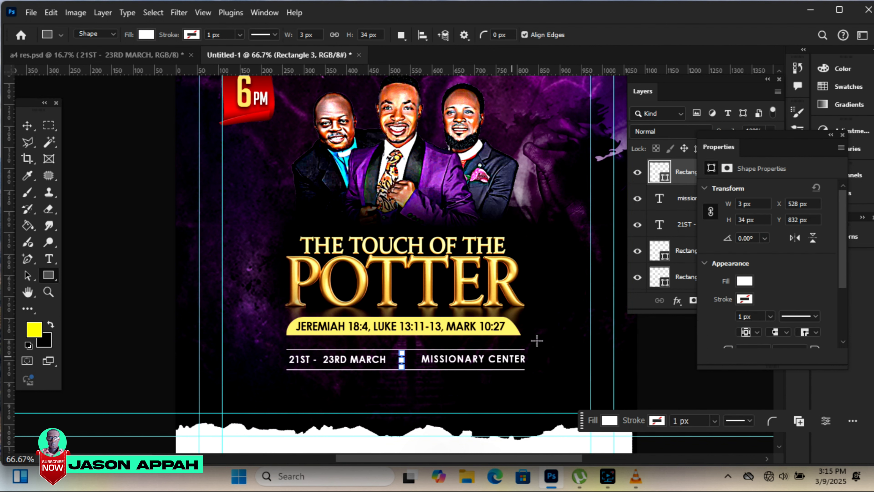
{"action": "left_click", "coordinate": [27, 126]}
{"action": "left_click", "coordinate": [72, 180]}
{"action": "left_click", "coordinate": [401, 365]}
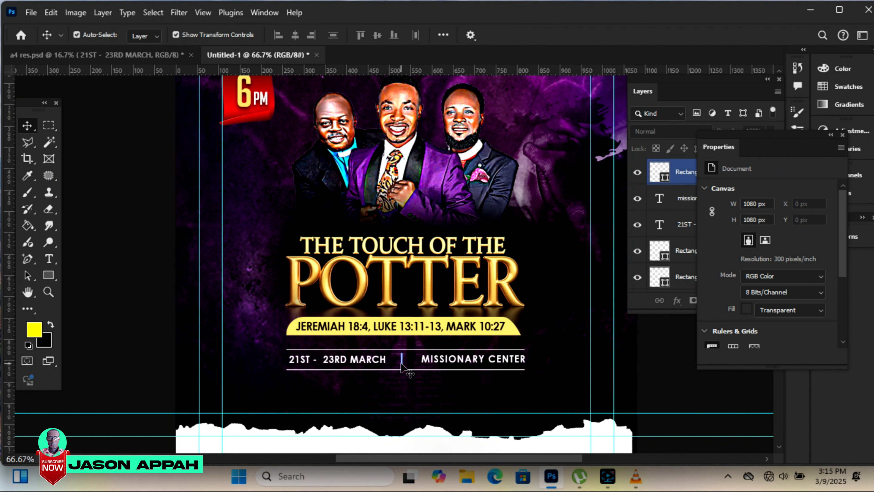
{"action": "left_click", "coordinate": [402, 363]}
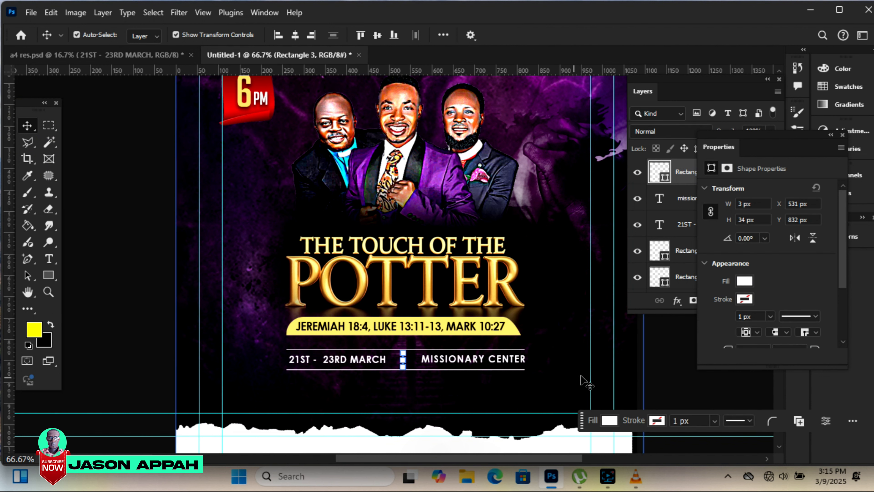
{"action": "key", "text": "Right"}
{"action": "key", "text": "Right"}
{"action": "left_click", "coordinate": [668, 363]}
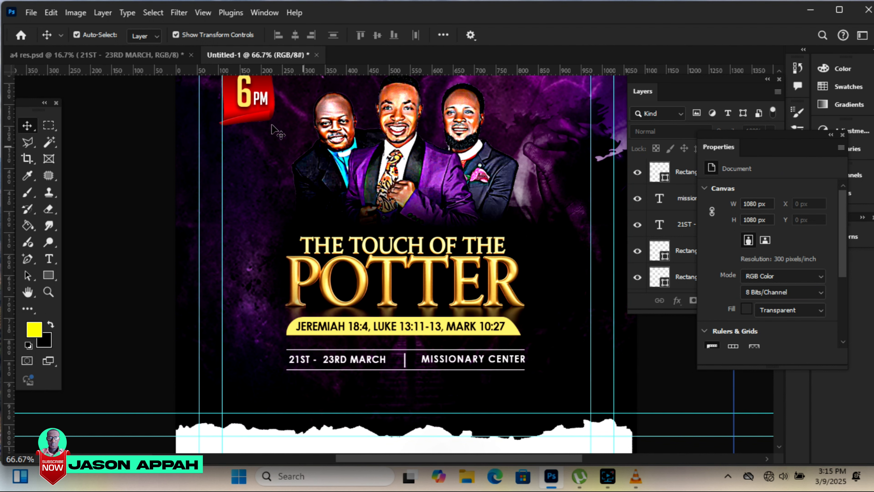
Bring the contact text from a4 res.psd into Untitled-1 and shrink it to about 4.93 pt beneath the lower white line
{"action": "left_click", "coordinate": [138, 55]}
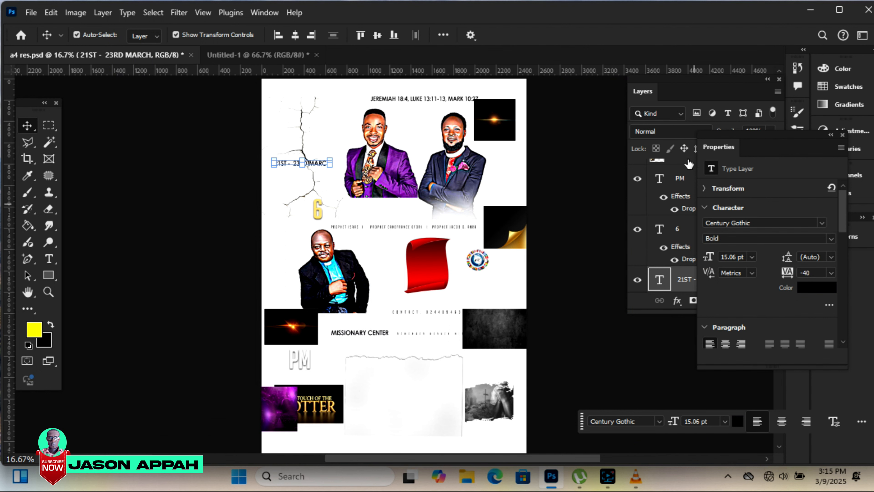
{"action": "left_click", "coordinate": [738, 89]}
{"action": "left_click_drag", "start_coordinate": [784, 210], "coordinate": [789, 238]}
{"action": "left_click", "coordinate": [757, 230]}
{"action": "left_click", "coordinate": [725, 242]}
{"action": "left_click", "coordinate": [719, 223]}
{"action": "left_click_drag", "start_coordinate": [423, 315], "coordinate": [211, 39]}
{"action": "left_click_drag", "start_coordinate": [267, 54], "coordinate": [267, 53]}
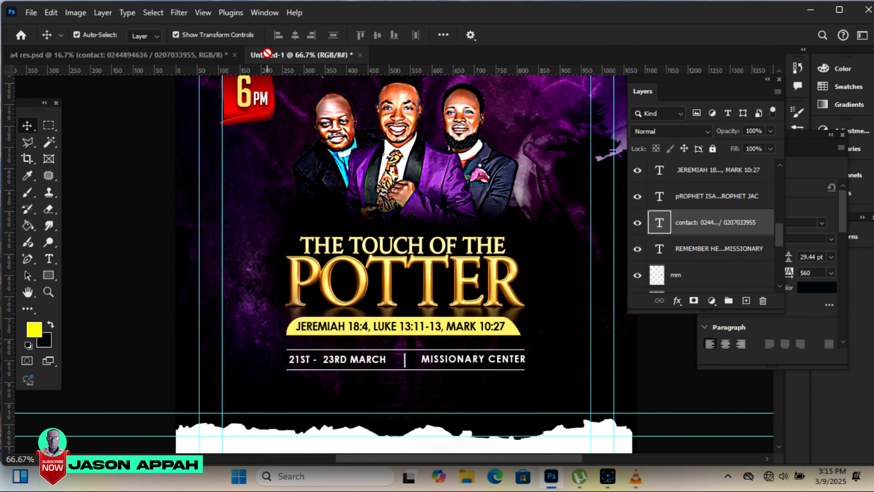
{"action": "left_click_drag", "start_coordinate": [353, 392], "coordinate": [354, 394]}
{"action": "left_click_drag", "start_coordinate": [118, 375], "coordinate": [274, 377]}
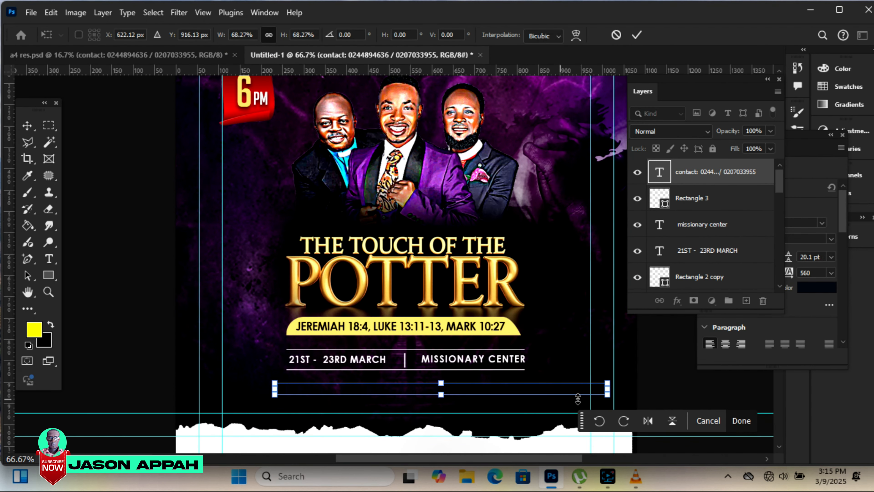
{"action": "left_click_drag", "start_coordinate": [611, 376], "coordinate": [521, 381]}
{"action": "left_click", "coordinate": [637, 35]}
Recolour the contact text with light yellow sampled from the "POTTER" title
{"action": "left_click", "coordinate": [823, 288]}
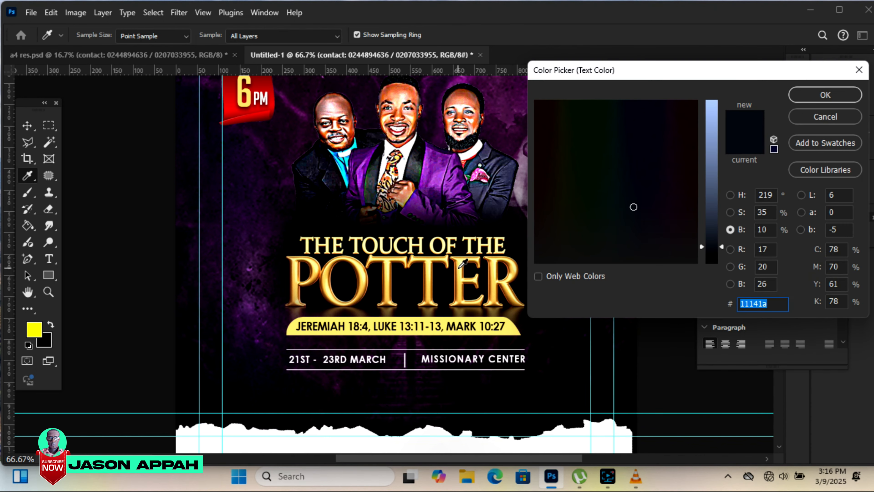
{"action": "left_click", "coordinate": [463, 264]}
{"action": "left_click", "coordinate": [825, 95]}
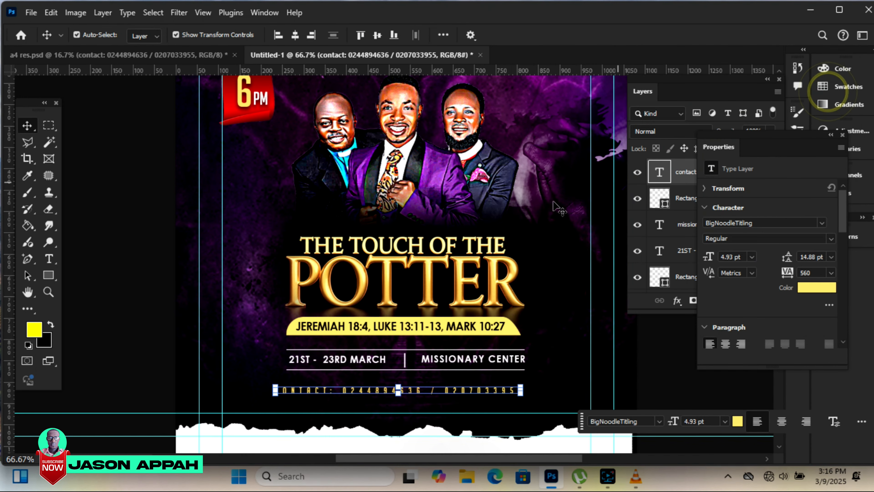
Nudge the contact text up and right and scale it to about 4.77 pt to match the width of the white lines
{"action": "key", "text": "Up"}
{"action": "key", "text": "Up"}
{"action": "key", "text": "Up"}
{"action": "key", "text": "Up"}
{"action": "key", "text": "Up"}
{"action": "key", "text": "Up"}
{"action": "key", "text": "Up"}
{"action": "key", "text": "Up"}
{"action": "key", "text": "Up"}
{"action": "key", "text": "Up"}
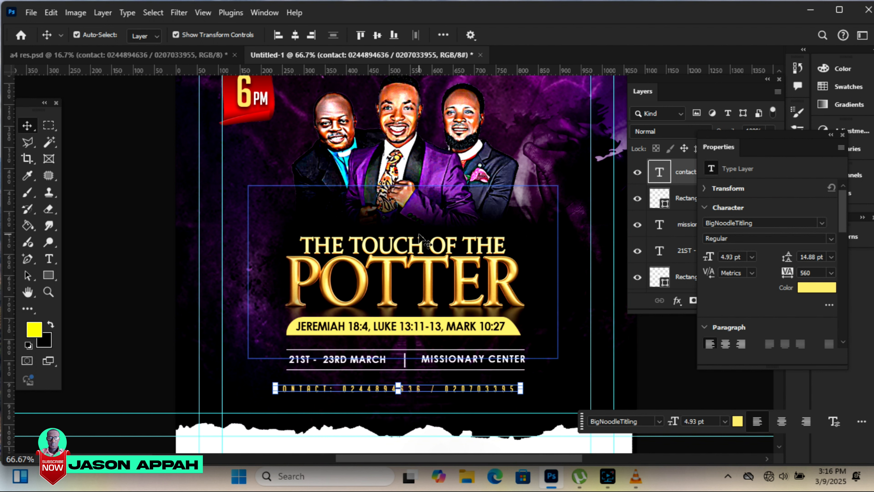
{"action": "key", "text": "Right"}
{"action": "key", "text": "Right"}
{"action": "key", "text": "Right"}
{"action": "key", "text": "Right"}
{"action": "key", "text": "Right"}
{"action": "key", "text": "Right"}
{"action": "key", "text": "Right"}
{"action": "key", "text": "Right"}
{"action": "key", "text": "Right"}
{"action": "key", "text": "Right"}
{"action": "key", "text": "Right"}
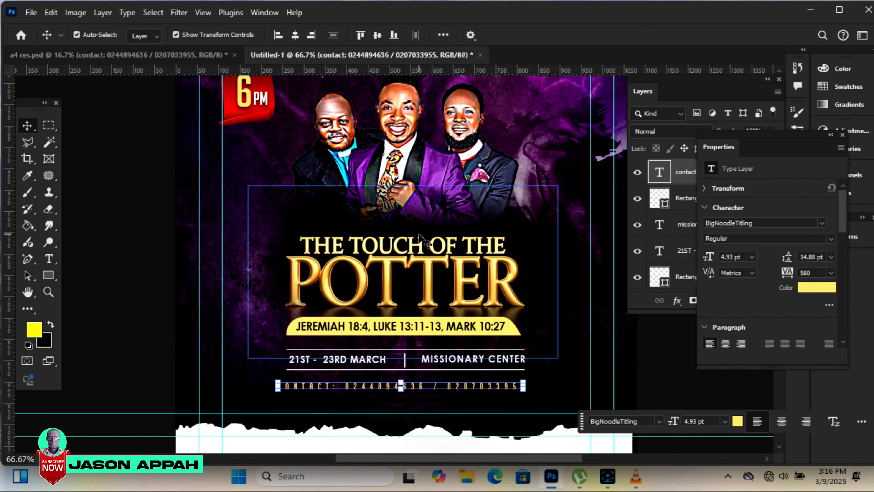
{"action": "left_click_drag", "start_coordinate": [525, 378], "coordinate": [522, 376]}
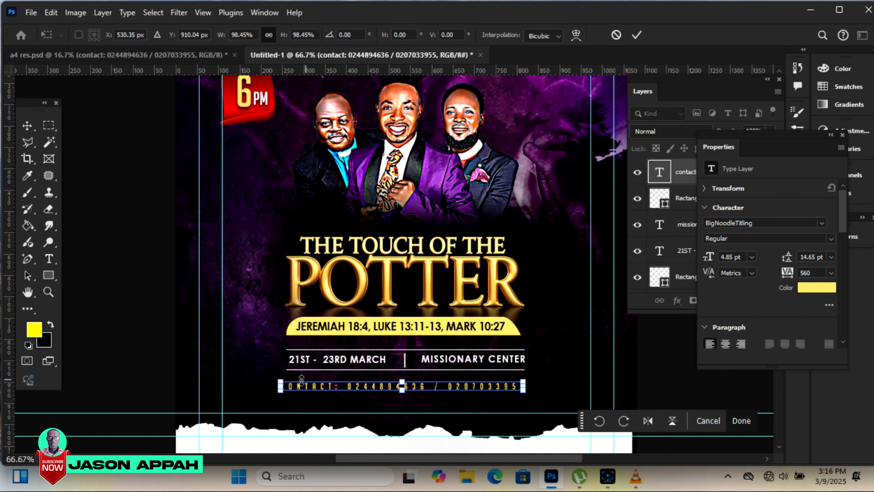
{"action": "left_click_drag", "start_coordinate": [280, 386], "coordinate": [285, 386]}
{"action": "key", "text": "Return"}
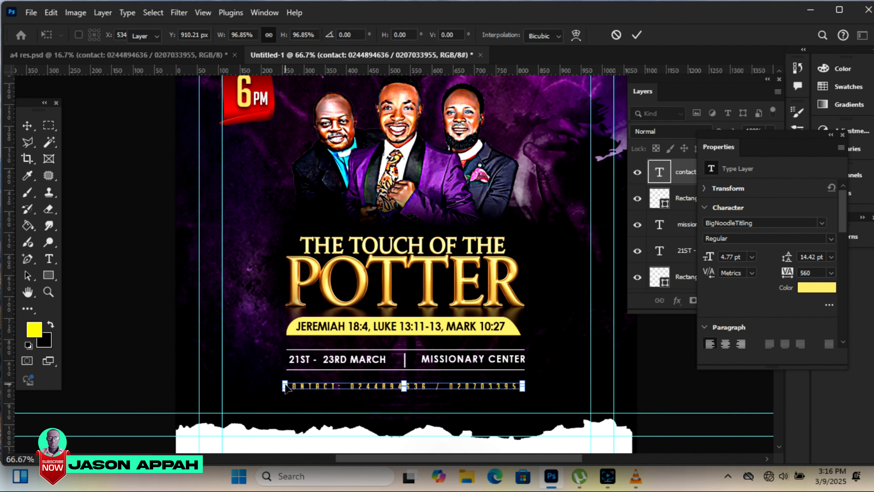
{"action": "key", "text": "Up"}
{"action": "key", "text": "Up"}
{"action": "key", "text": "Up"}
{"action": "left_click", "coordinate": [674, 373]}
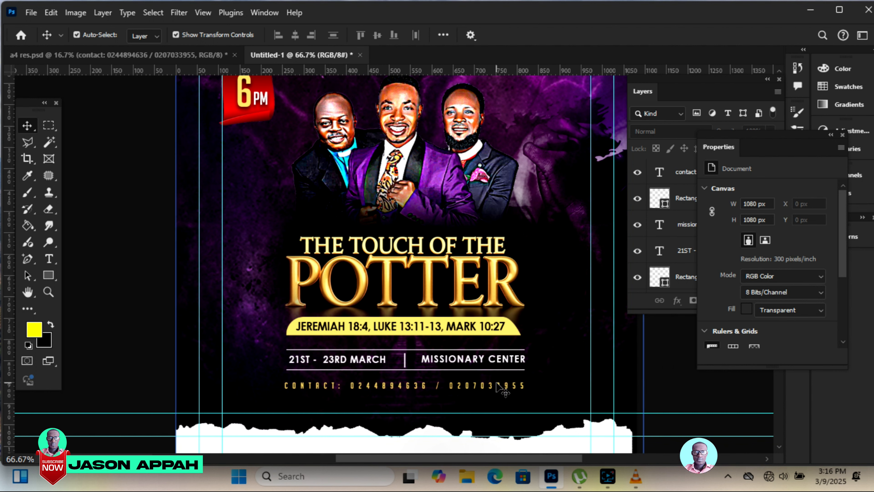
Move the contact text straight down to just above the lower margin guide near the torn white edge
{"action": "left_click", "coordinate": [494, 384]}
{"action": "left_click_drag", "start_coordinate": [494, 384], "coordinate": [494, 410]}
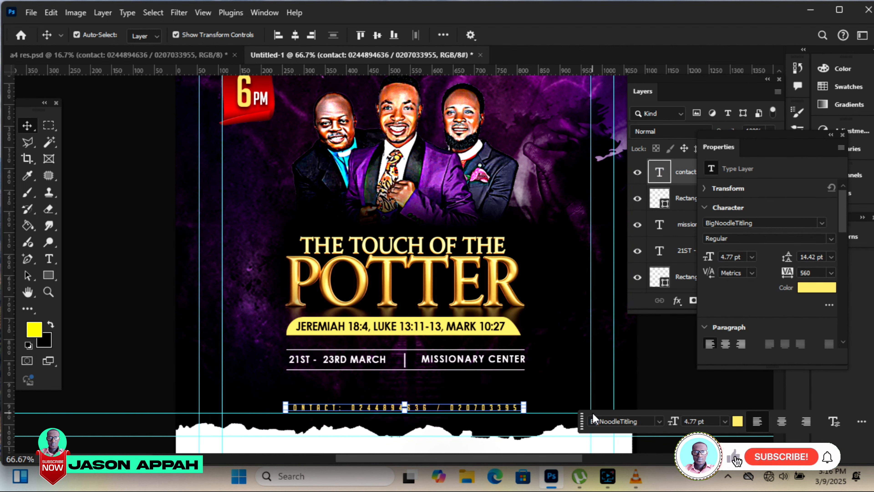
Bring the prophets' names line from a4 res.psd into Untitled-1 and shrink it to about 4.09 pt beneath the lower white line
{"action": "left_click", "coordinate": [174, 56]}
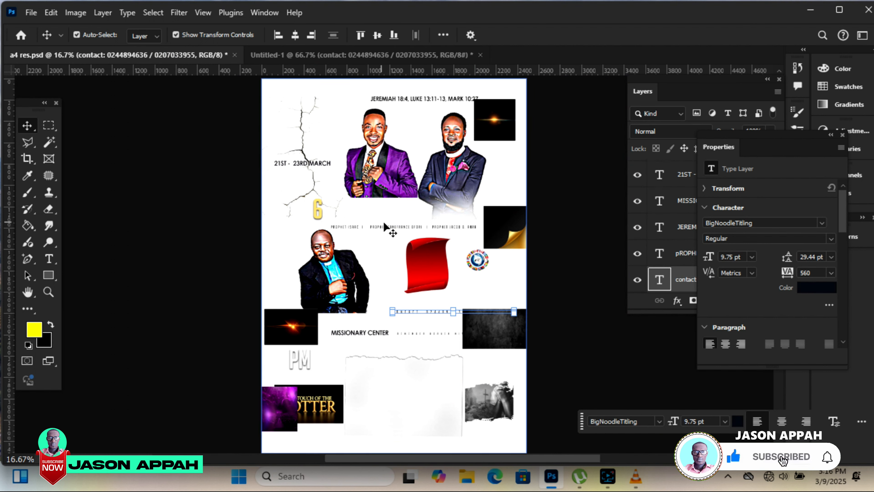
{"action": "left_click", "coordinate": [391, 227]}
{"action": "left_click", "coordinate": [392, 228]}
{"action": "left_click_drag", "start_coordinate": [428, 227], "coordinate": [442, 54]}
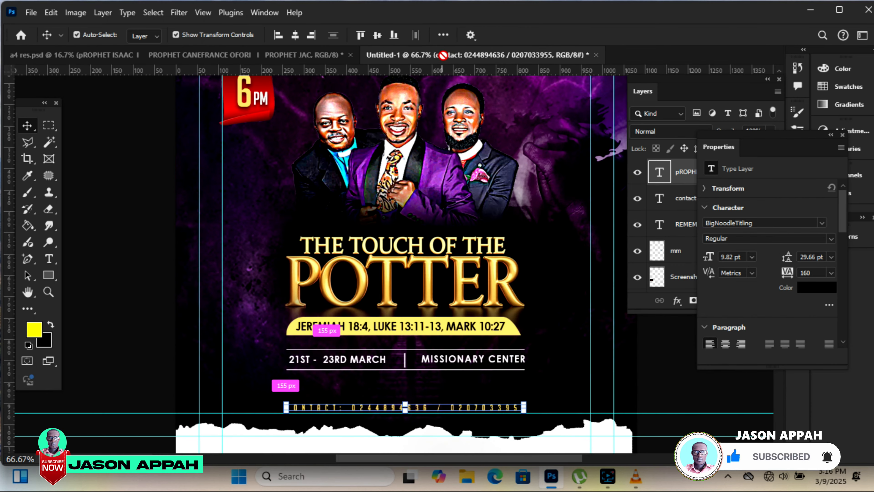
{"action": "left_click_drag", "start_coordinate": [407, 379], "coordinate": [406, 379]}
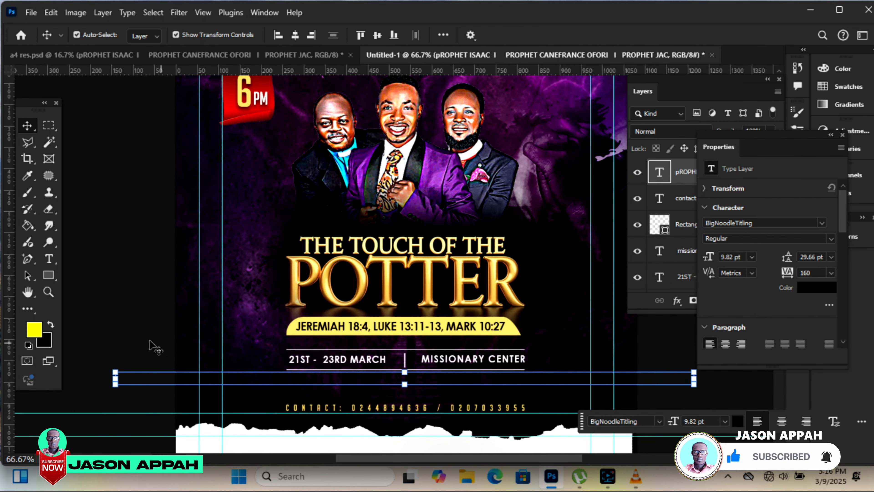
{"action": "left_click_drag", "start_coordinate": [114, 370], "coordinate": [284, 376]}
{"action": "left_click_drag", "start_coordinate": [697, 375], "coordinate": [530, 370]}
{"action": "left_click", "coordinate": [637, 35]}
Recolour the prophets' names line with off-white f1f1f1 sampled from the torn white edge
{"action": "left_click", "coordinate": [817, 287]}
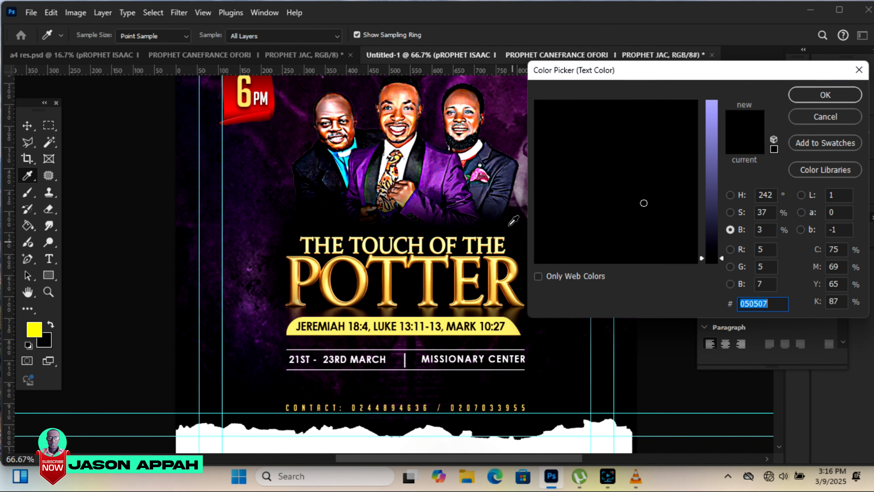
{"action": "left_click", "coordinate": [585, 425]}
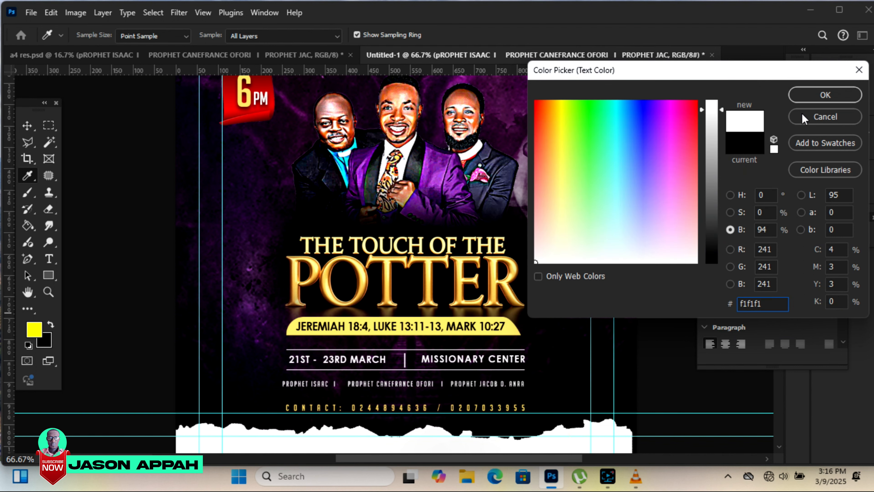
{"action": "left_click", "coordinate": [826, 96]}
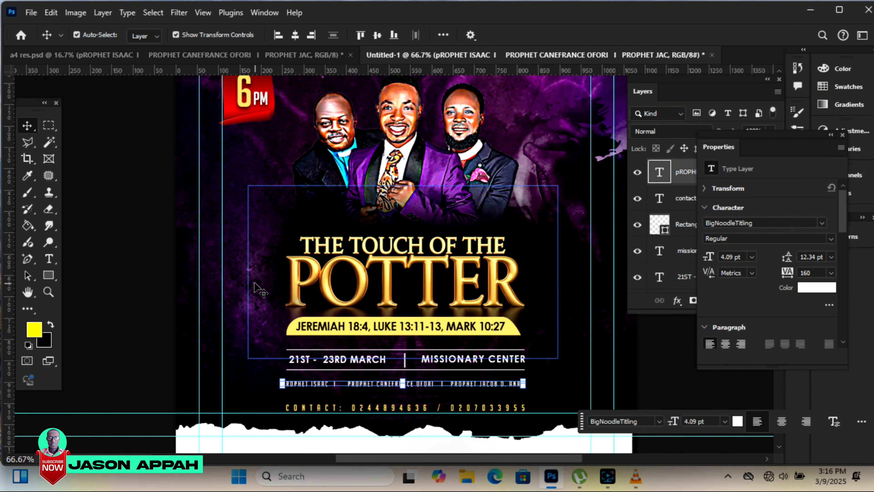
Nudge the prophets' names line up slightly and scale it to 4 pt so its start aligns with the white lines
{"action": "key", "text": "Up"}
{"action": "key", "text": "Up"}
{"action": "key", "text": "Up"}
{"action": "key", "text": "Up"}
{"action": "key", "text": "Up"}
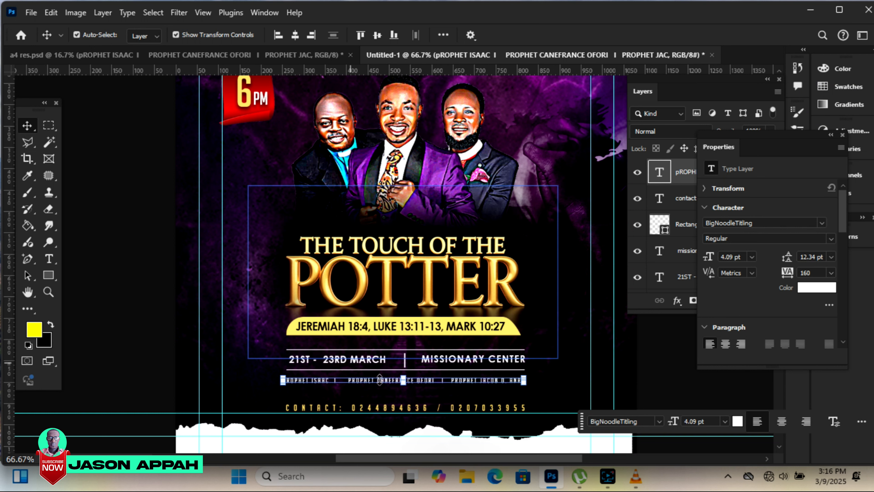
{"action": "left_click", "coordinate": [640, 386]}
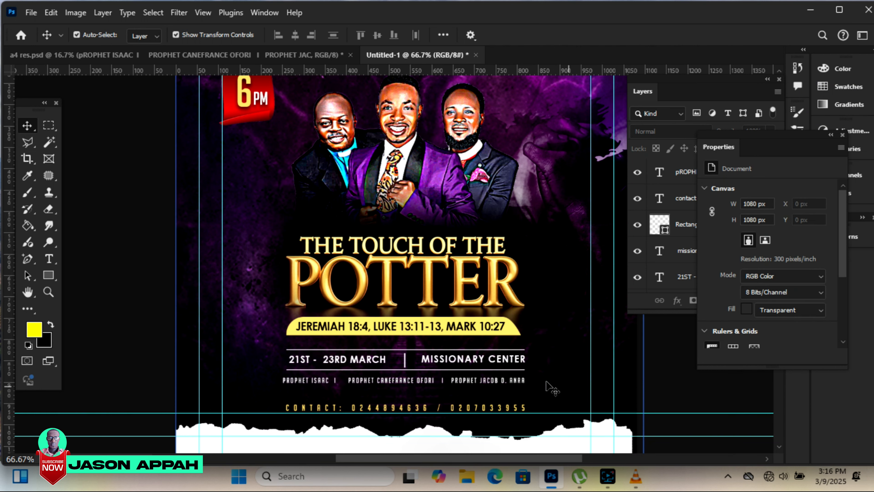
{"action": "left_click", "coordinate": [501, 381]}
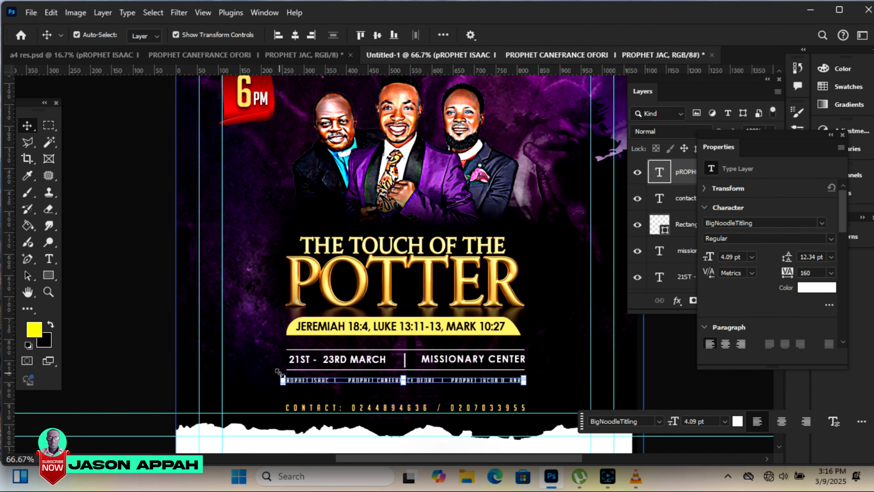
{"action": "left_click_drag", "start_coordinate": [280, 373], "coordinate": [286, 373]}
{"action": "key", "text": "Return"}
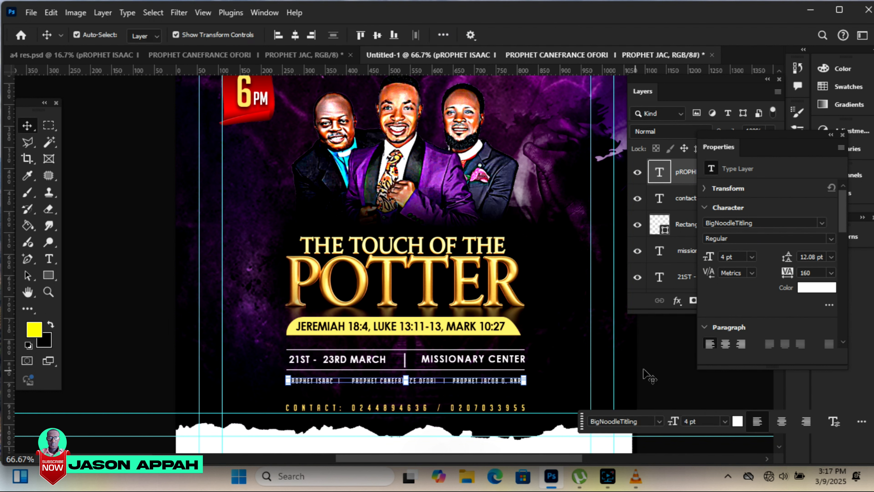
{"action": "left_click", "coordinate": [648, 379]}
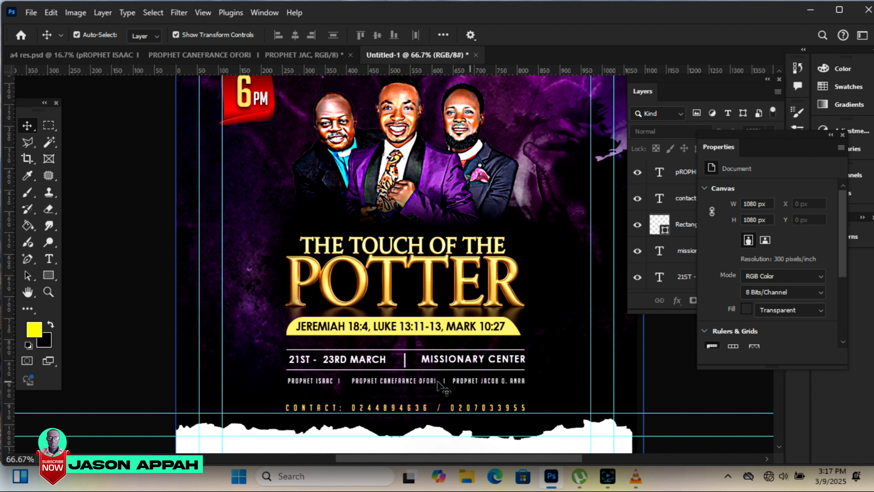
Recolour only the middle prophet's name with light yellow fde46b sampled from the scripture bar
{"action": "left_click", "coordinate": [459, 383]}
{"action": "left_click", "coordinate": [49, 264]}
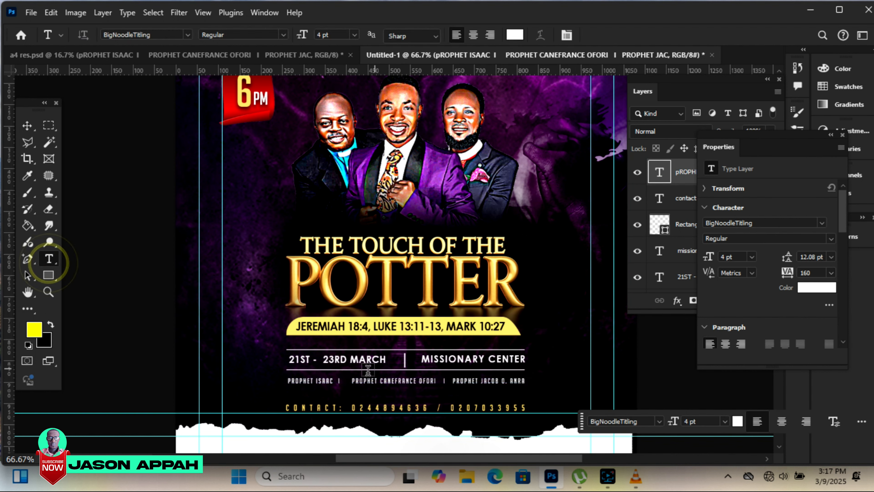
{"action": "left_click_drag", "start_coordinate": [358, 379], "coordinate": [437, 379]}
{"action": "left_click", "coordinate": [514, 36]}
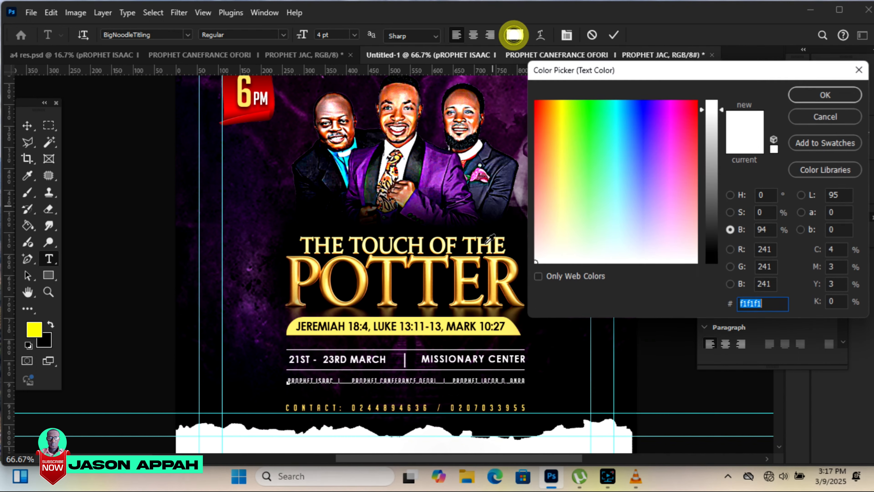
{"action": "left_click", "coordinate": [427, 320]}
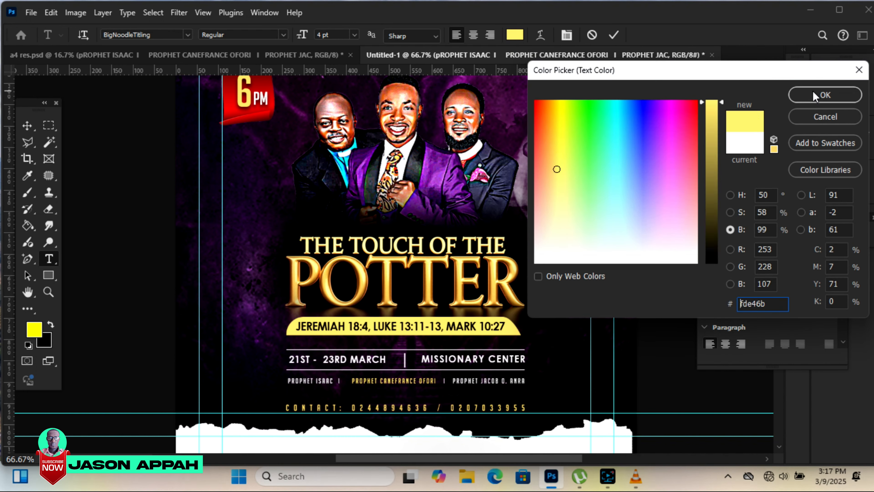
{"action": "left_click", "coordinate": [825, 95]}
{"action": "left_click", "coordinate": [614, 35]}
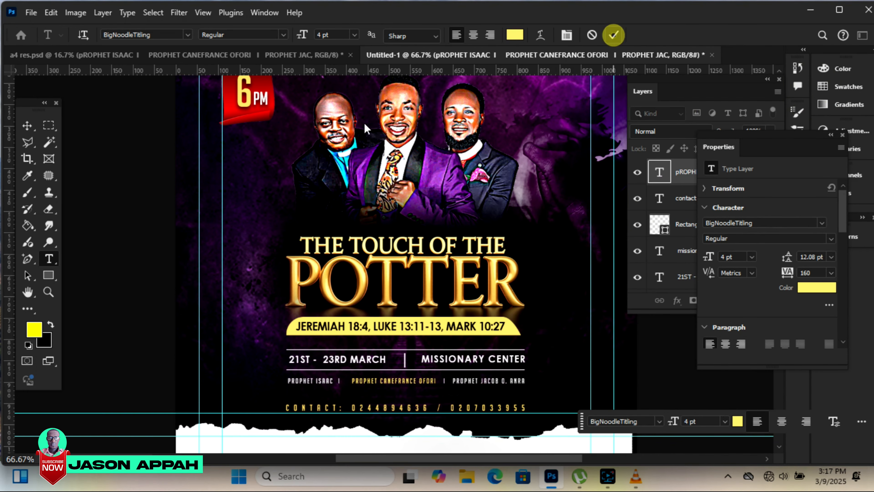
{"action": "left_click", "coordinate": [26, 125]}
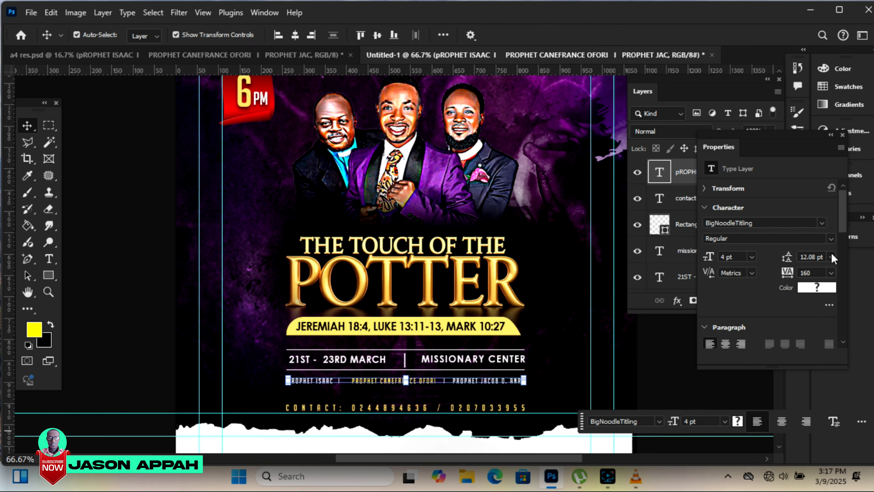
Move the Properties panel clear of the layer list and show the whole flyer at 50% with nothing selected
{"action": "left_click_drag", "start_coordinate": [763, 140], "coordinate": [726, 340]}
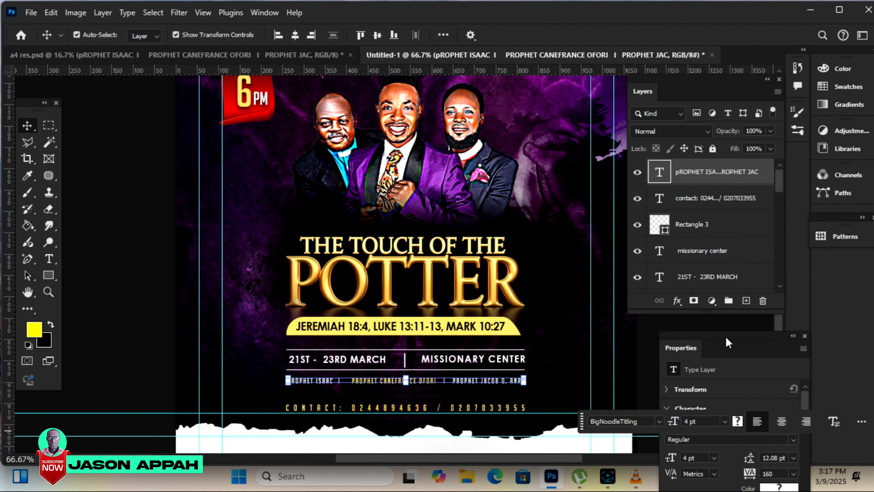
{"action": "left_click_drag", "start_coordinate": [781, 324], "coordinate": [789, 307]}
{"action": "left_click", "coordinate": [48, 292]}
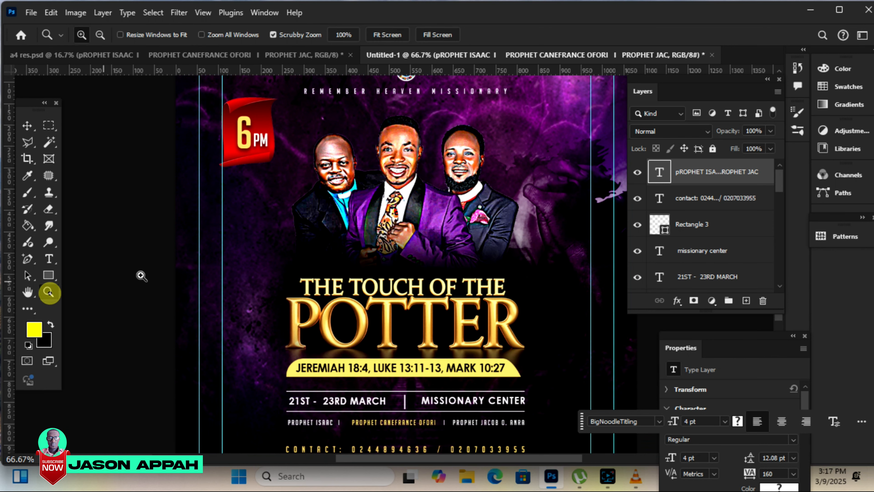
{"action": "left_click", "coordinate": [101, 34]}
{"action": "left_click", "coordinate": [413, 252]}
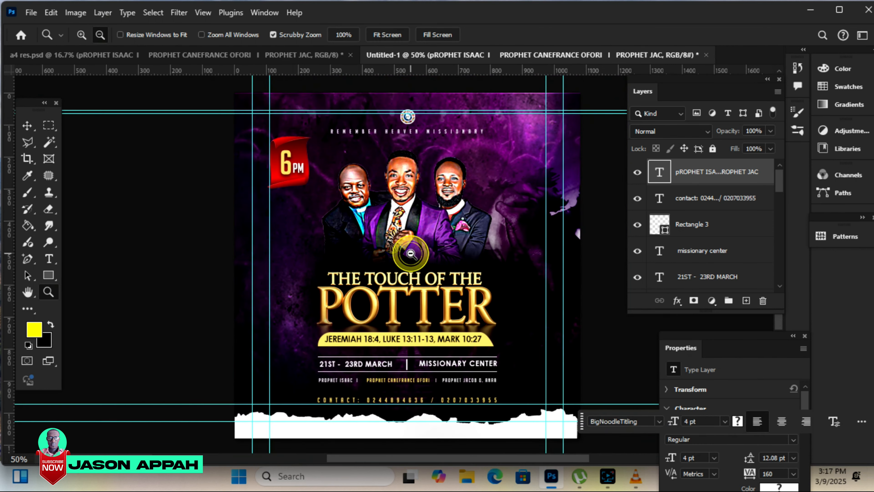
{"action": "left_click", "coordinate": [27, 125]}
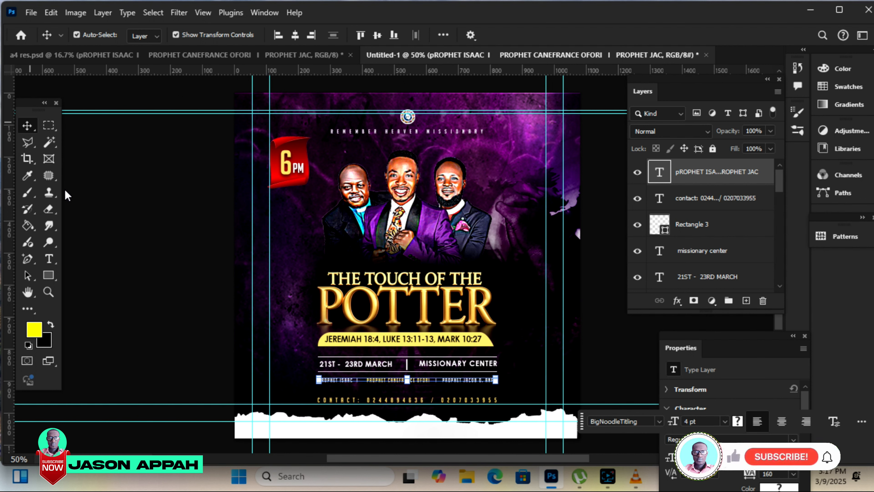
{"action": "left_click", "coordinate": [625, 331]}
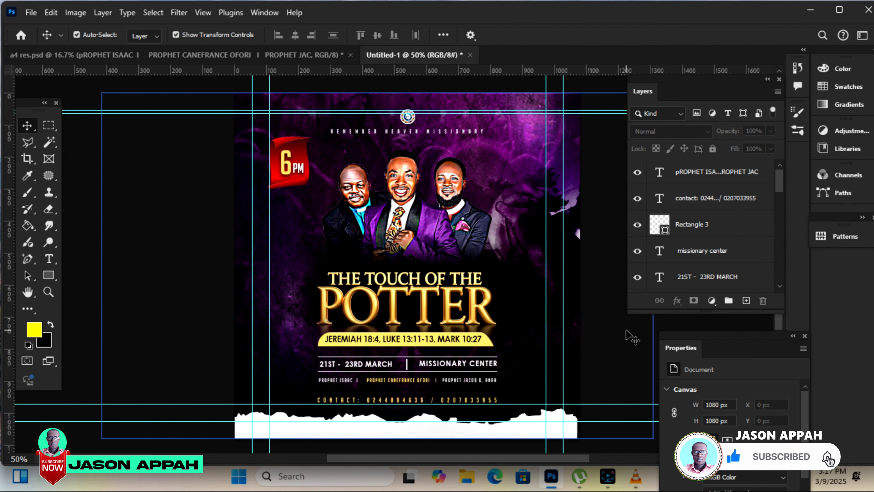
Bring the crack graphic from a4 res.psd onto the flyer, scale it to 28.69% and position it over the "POTTER" title
{"action": "left_click", "coordinate": [142, 61]}
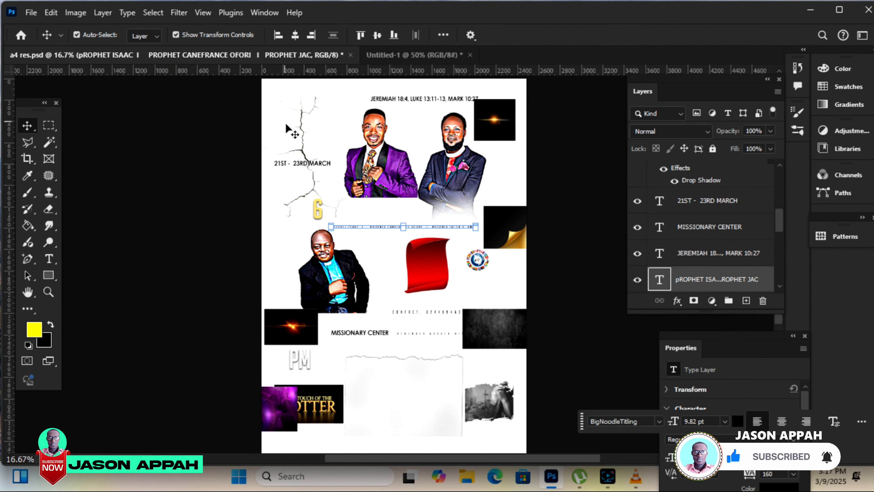
{"action": "left_click", "coordinate": [302, 149]}
{"action": "left_click_drag", "start_coordinate": [302, 152], "coordinate": [398, 240]}
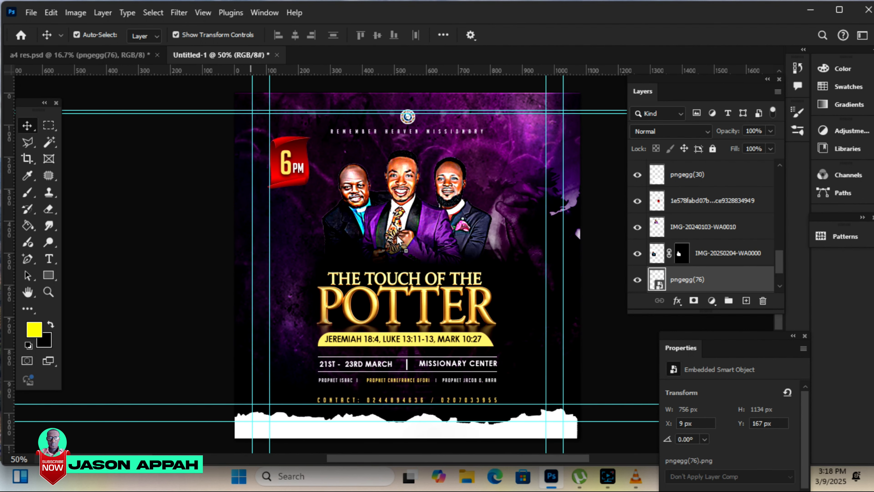
{"action": "left_click_drag", "start_coordinate": [404, 288], "coordinate": [405, 290]}
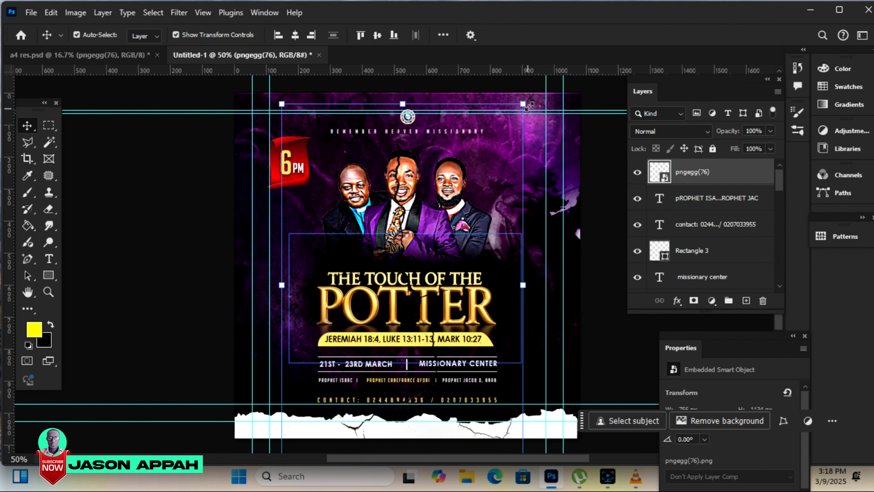
{"action": "left_click_drag", "start_coordinate": [527, 105], "coordinate": [496, 145]}
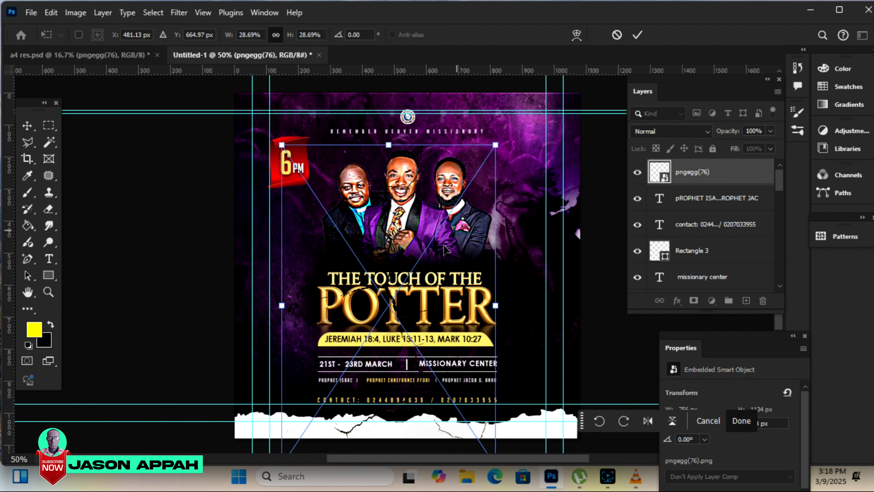
{"action": "left_click_drag", "start_coordinate": [393, 300], "coordinate": [426, 305]}
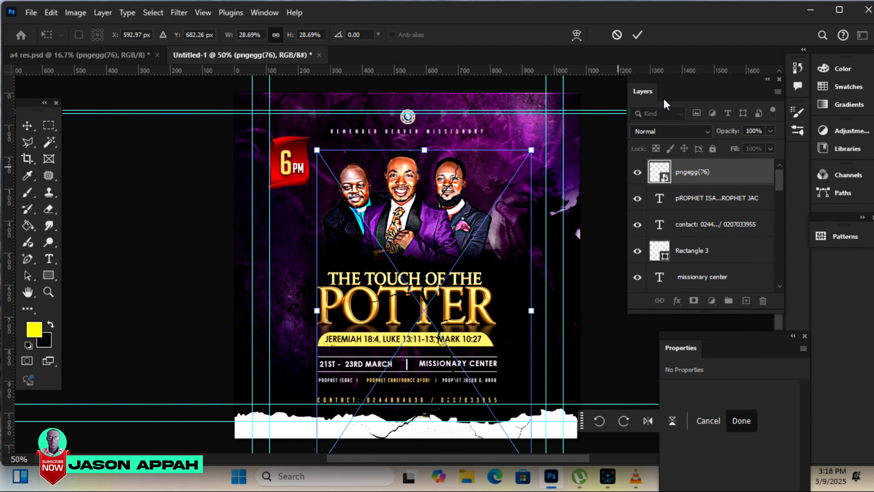
{"action": "left_click", "coordinate": [638, 34]}
Rasterize the crack layer and erase the cracks showing over the torn white edge with the 200 px Eraser
{"action": "right_click", "coordinate": [698, 175]}
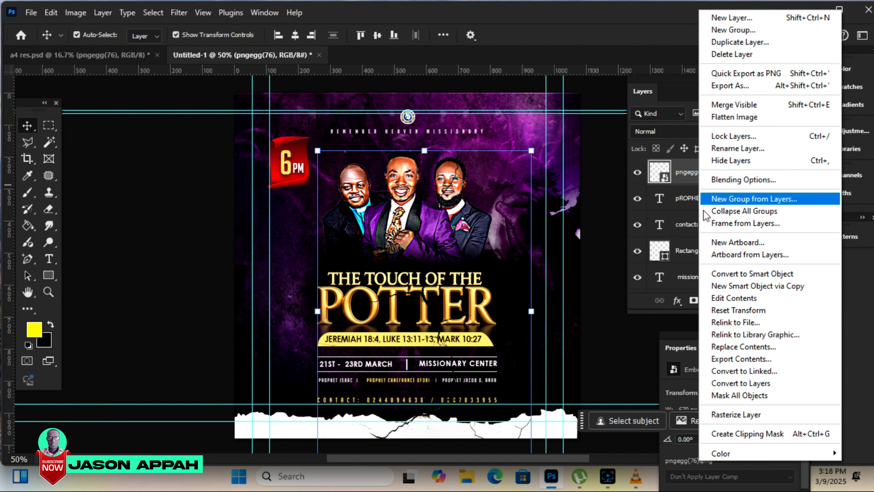
{"action": "left_click", "coordinate": [712, 414]}
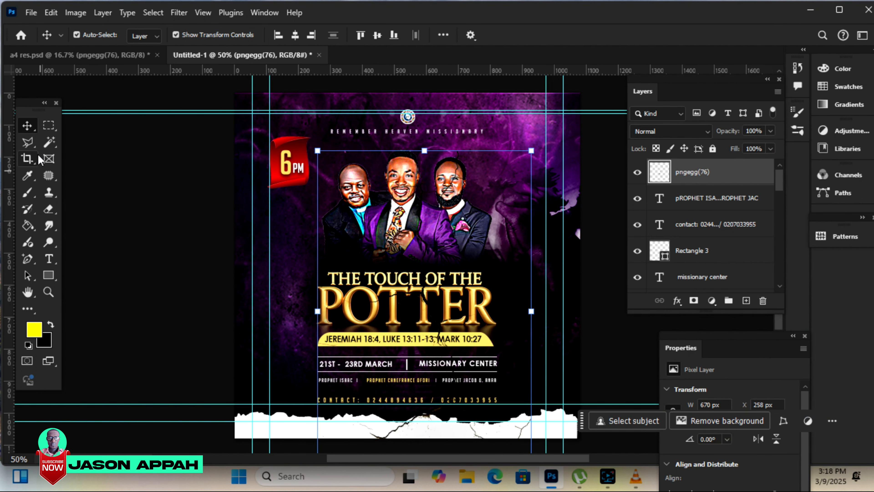
{"action": "left_click", "coordinate": [52, 213]}
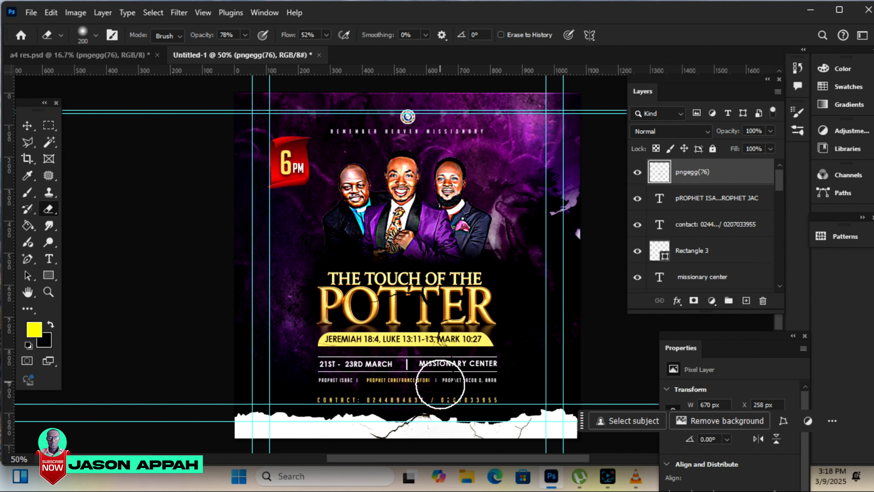
{"action": "mouse_move", "coordinate": [388, 426]}
{"action": "left_mouse_down"}
{"action": "mouse_move", "coordinate": [600, 453]}
{"action": "mouse_move", "coordinate": [371, 419]}
{"action": "mouse_move", "coordinate": [423, 421]}
{"action": "left_mouse_up"}
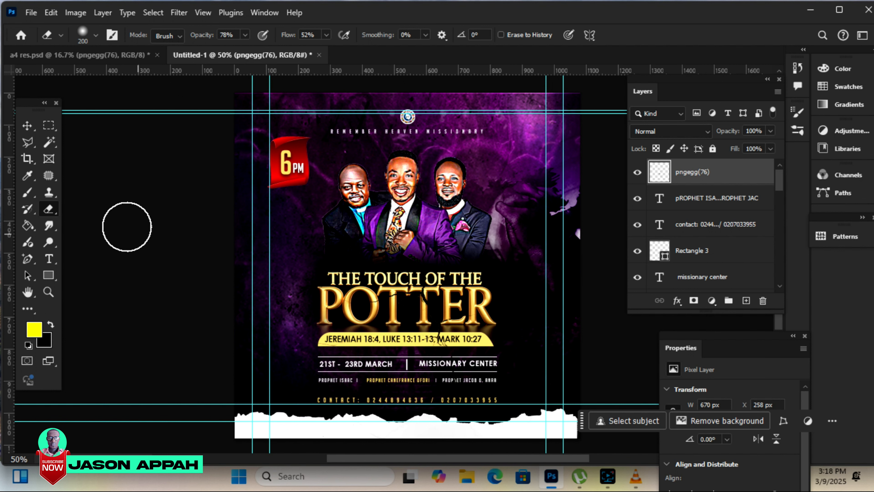
Duplicate the pngegg(76) crack layer and nudge the copy left to X -4 px, placing its cracks over the start of "POTTER"
{"action": "left_click", "coordinate": [27, 125]}
{"action": "left_click_drag", "start_coordinate": [742, 175], "coordinate": [746, 300]}
{"action": "key", "text": "Left"}
{"action": "key", "text": "Left"}
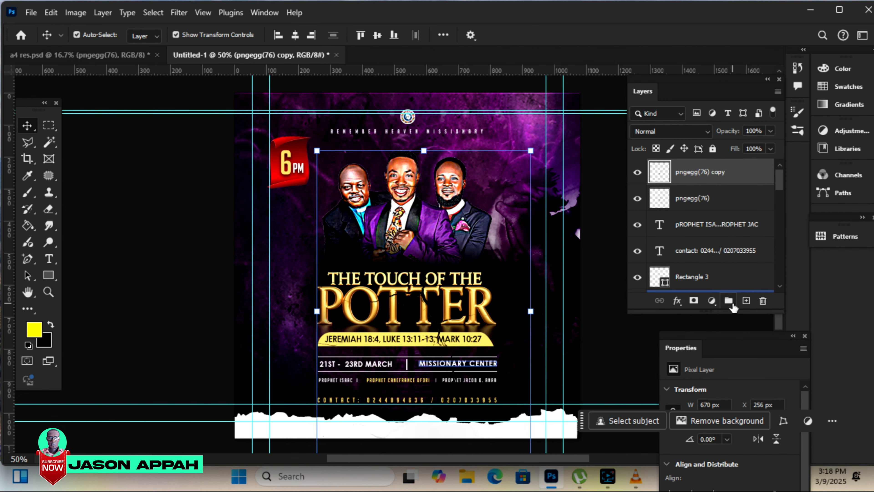
{"action": "key", "text": "Left"}
{"action": "key", "text": "Left"}
{"action": "key", "text": "Left"}
{"action": "key", "text": "Left"}
{"action": "key", "text": "Left"}
{"action": "key", "text": "Left"}
{"action": "key", "text": "Left"}
{"action": "key", "text": "Left"}
{"action": "key", "text": "Left"}
{"action": "key", "text": "Left"}
{"action": "key", "text": "Left"}
{"action": "key", "text": "Left"}
{"action": "key", "text": "Left"}
{"action": "key", "text": "Left"}
{"action": "key", "text": "Left"}
{"action": "key", "text": "Left"}
{"action": "key", "text": "Left"}
{"action": "key", "text": "Left"}
{"action": "key", "text": "Left"}
{"action": "key", "text": "Left"}
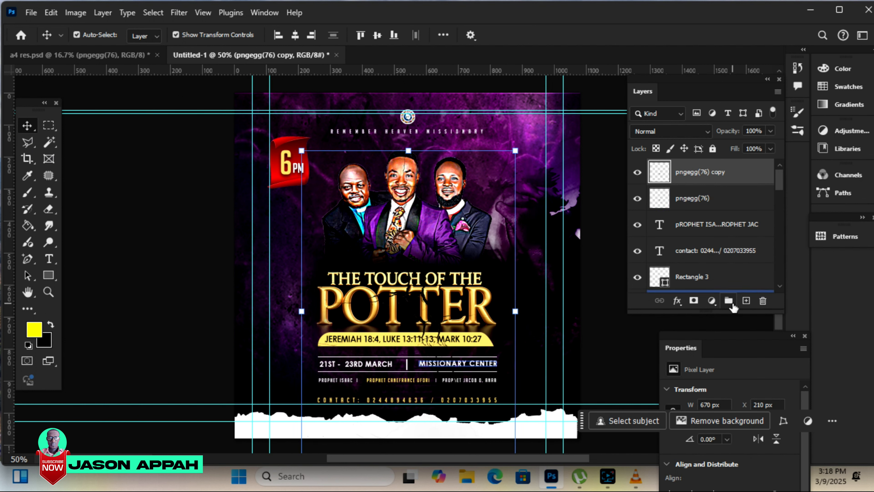
{"action": "key", "text": "Left"}
{"action": "key", "text": "Left"}
{"action": "key", "text": "Left"}
{"action": "key", "text": "Left"}
{"action": "key", "text": "Left"}
{"action": "key", "text": "Left"}
{"action": "key", "text": "Left"}
{"action": "key", "text": "Left"}
{"action": "key", "text": "Left"}
{"action": "key", "text": "Left"}
{"action": "key", "text": "Left"}
{"action": "key", "text": "Left"}
{"action": "key", "text": "Left"}
{"action": "key", "text": "Left"}
{"action": "key", "text": "Left"}
{"action": "key", "text": "Left"}
{"action": "key", "text": "Left"}
{"action": "key", "text": "Left"}
{"action": "key", "text": "Left"}
{"action": "key", "text": "Left"}
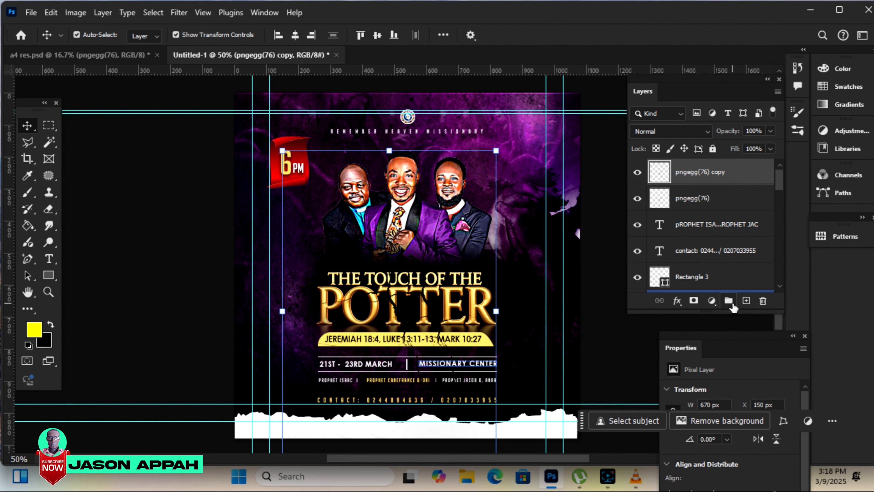
{"action": "key", "text": "Left"}
{"action": "key", "text": "Left"}
{"action": "key", "text": "Left"}
{"action": "key", "text": "Left"}
{"action": "key", "text": "Left"}
{"action": "key", "text": "Left"}
{"action": "key", "text": "Left"}
{"action": "key", "text": "Left"}
{"action": "key", "text": "Left"}
{"action": "key", "text": "Left"}
{"action": "key", "text": "Left"}
{"action": "key", "text": "Left"}
{"action": "key", "text": "Left"}
{"action": "key", "text": "Left"}
{"action": "key", "text": "Left"}
{"action": "key", "text": "Left"}
{"action": "key", "text": "Left"}
{"action": "key", "text": "Left"}
{"action": "key", "text": "Left"}
{"action": "key", "text": "Left"}
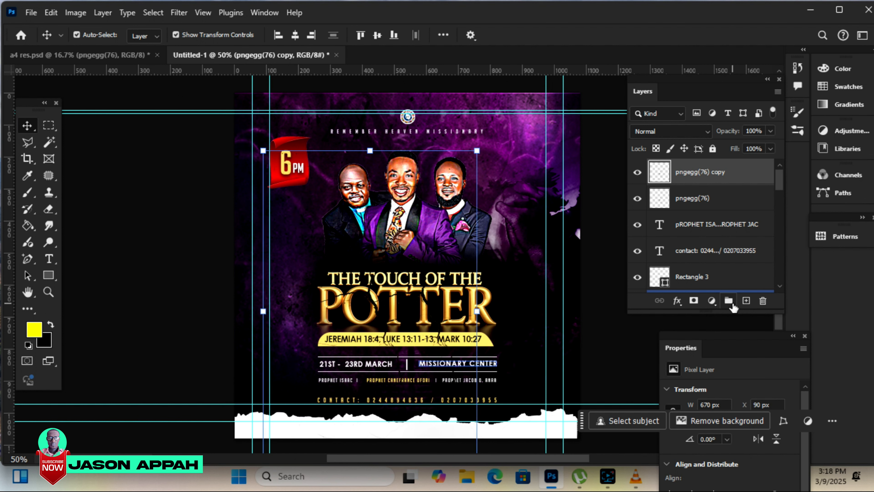
{"action": "key", "text": "Left"}
{"action": "key", "text": "Left"}
{"action": "key", "text": "Left"}
{"action": "key", "text": "Left"}
{"action": "key", "text": "Left"}
{"action": "key", "text": "Left"}
{"action": "key", "text": "Left"}
{"action": "key", "text": "Left"}
{"action": "key", "text": "Left"}
{"action": "key", "text": "Left"}
{"action": "key", "text": "Left"}
{"action": "key", "text": "Left"}
{"action": "key", "text": "Left"}
{"action": "key", "text": "Left"}
{"action": "key", "text": "Left"}
{"action": "key", "text": "Left"}
{"action": "key", "text": "Left"}
{"action": "key", "text": "Left"}
{"action": "key", "text": "Left"}
{"action": "key", "text": "Left"}
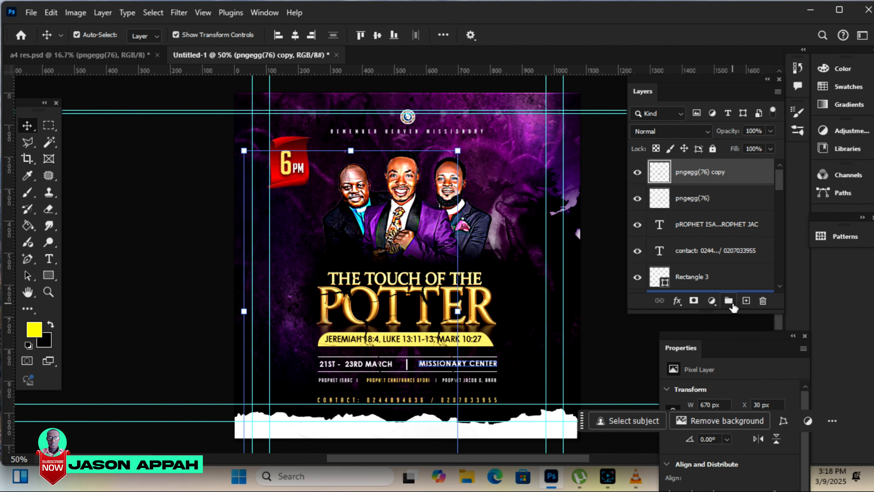
{"action": "key", "text": "Left"}
{"action": "key", "text": "Left"}
{"action": "key", "text": "Left"}
{"action": "key", "text": "Left"}
{"action": "key", "text": "Left"}
{"action": "key", "text": "Left"}
{"action": "key", "text": "Left"}
{"action": "key", "text": "Left"}
{"action": "key", "text": "Left"}
{"action": "key", "text": "Left"}
{"action": "key", "text": "Left"}
{"action": "key", "text": "Left"}
{"action": "key", "text": "Left"}
{"action": "key", "text": "Left"}
{"action": "key", "text": "Left"}
{"action": "key", "text": "Left"}
{"action": "key", "text": "Left"}
{"action": "key", "text": "Left"}
{"action": "key", "text": "Left"}
{"action": "key", "text": "Left"}
{"action": "key", "text": "Right"}
{"action": "key", "text": "Right"}
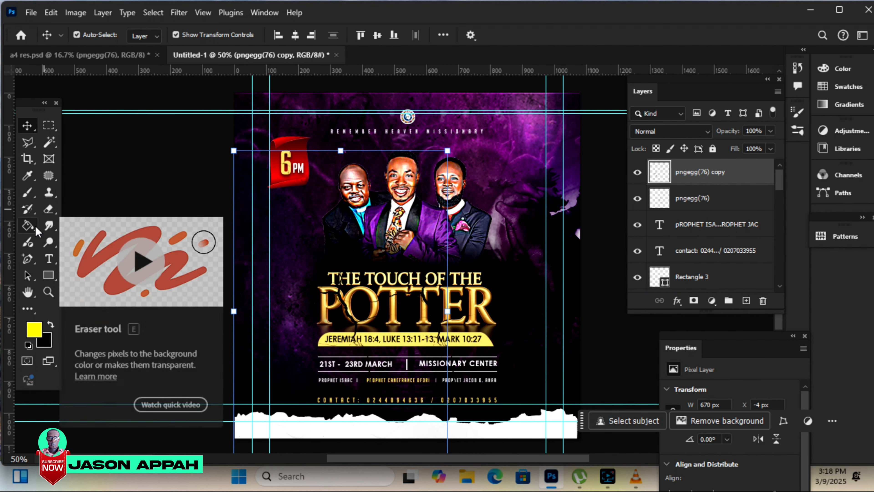
Erase the copied cracks above the title and over the scripture bar and details below with the 200 px Eraser
{"action": "left_click", "coordinate": [49, 209]}
{"action": "left_click", "coordinate": [337, 253]}
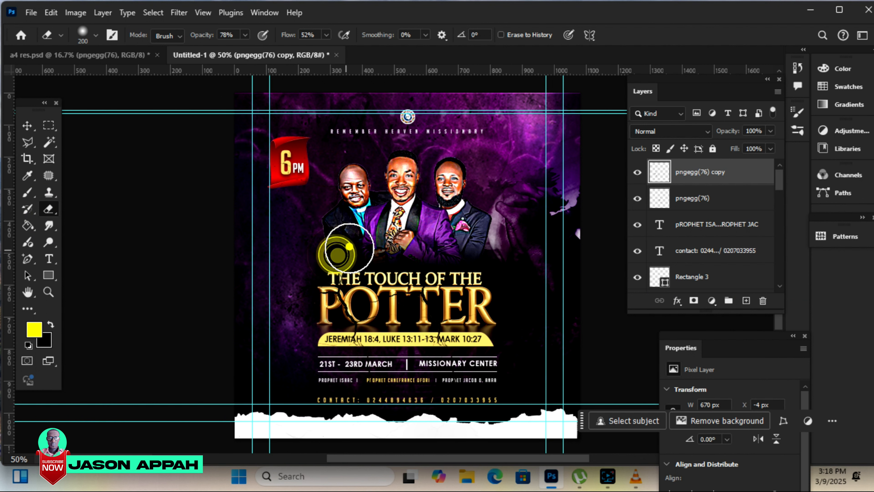
{"action": "left_click", "coordinate": [358, 351]}
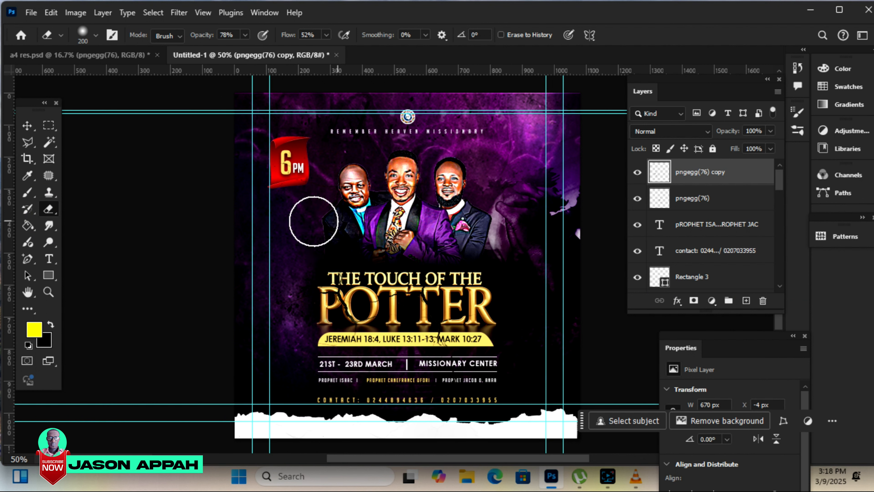
{"action": "left_click", "coordinate": [337, 256]}
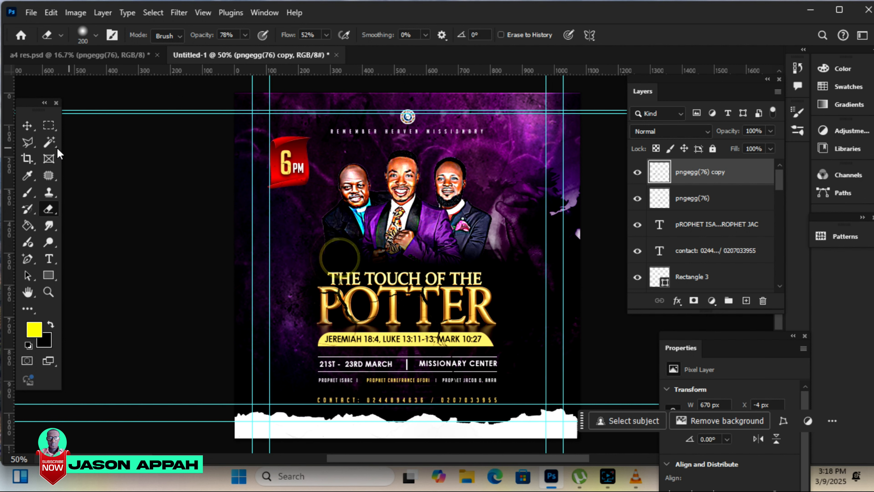
Duplicate the pngegg(76) copy crack layer and nudge the new copy right to X 386 px
{"action": "left_click", "coordinate": [27, 125]}
{"action": "left_click_drag", "start_coordinate": [742, 171], "coordinate": [747, 301]}
{"action": "key", "text": "Right"}
{"action": "key", "text": "Right"}
{"action": "key", "text": "Right"}
{"action": "key", "text": "Right"}
{"action": "key", "text": "Right"}
{"action": "key", "text": "Right"}
{"action": "key", "text": "Right"}
{"action": "key", "text": "Right"}
{"action": "key", "text": "Right"}
{"action": "key", "text": "Right"}
{"action": "key", "text": "Right"}
{"action": "key", "text": "Right"}
{"action": "key", "text": "Right"}
{"action": "key", "text": "Right"}
{"action": "key", "text": "Right"}
{"action": "key", "text": "Right"}
{"action": "key", "text": "Right"}
{"action": "key", "text": "Right"}
{"action": "key", "text": "Right"}
{"action": "key", "text": "Right"}
{"action": "key", "text": "Right"}
{"action": "key", "text": "Right"}
{"action": "key", "text": "Right"}
{"action": "key", "text": "Right"}
{"action": "key", "text": "Right"}
{"action": "key", "text": "Right"}
{"action": "key", "text": "Right"}
{"action": "key", "text": "Right"}
{"action": "key", "text": "Right"}
{"action": "key", "text": "Right"}
{"action": "key", "text": "Right"}
{"action": "key", "text": "Right"}
{"action": "key", "text": "Right"}
{"action": "key", "text": "Right"}
{"action": "key", "text": "Right"}
{"action": "key", "text": "Right"}
{"action": "key", "text": "Right"}
{"action": "key", "text": "Right"}
{"action": "key", "text": "Right"}
{"action": "key", "text": "Right"}
{"action": "key", "text": "Right"}
{"action": "key", "text": "Right"}
{"action": "key", "text": "Right"}
{"action": "key", "text": "Right"}
{"action": "key", "text": "Right"}
{"action": "key", "text": "Right"}
{"action": "key", "text": "Right"}
{"action": "key", "text": "Right"}
{"action": "key", "text": "Right"}
{"action": "key", "text": "Right"}
{"action": "key", "text": "Right"}
{"action": "key", "text": "Right"}
{"action": "key", "text": "Right"}
{"action": "key", "text": "Right"}
{"action": "key", "text": "Right"}
{"action": "key", "text": "Right"}
{"action": "key", "text": "Right"}
{"action": "key", "text": "Right"}
{"action": "key", "text": "Right"}
{"action": "key", "text": "Right"}
{"action": "key", "text": "Right"}
{"action": "key", "text": "Right"}
{"action": "key", "text": "Right"}
{"action": "key", "text": "Right"}
{"action": "key", "text": "Right"}
{"action": "key", "text": "Right"}
{"action": "key", "text": "Right"}
{"action": "key", "text": "Right"}
{"action": "key", "text": "Right"}
{"action": "key", "text": "Right"}
{"action": "key", "text": "Right"}
{"action": "key", "text": "Right"}
{"action": "key", "text": "Right"}
{"action": "key", "text": "Right"}
{"action": "key", "text": "Right"}
{"action": "key", "text": "Right"}
{"action": "key", "text": "Right"}
{"action": "key", "text": "Right"}
{"action": "key", "text": "Right"}
{"action": "key", "text": "Right"}
{"action": "key", "text": "Right"}
{"action": "key", "text": "Right"}
{"action": "key", "text": "Right"}
{"action": "key", "text": "Right"}
{"action": "key", "text": "Right"}
{"action": "key", "text": "Right"}
{"action": "key", "text": "Right"}
{"action": "key", "text": "Right"}
{"action": "key", "text": "Right"}
{"action": "key", "text": "Right"}
{"action": "key", "text": "Right"}
{"action": "key", "text": "Right"}
{"action": "key", "text": "Right"}
{"action": "key", "text": "Right"}
{"action": "key", "text": "Right"}
{"action": "key", "text": "Right"}
{"action": "key", "text": "Right"}
{"action": "key", "text": "Right"}
{"action": "key", "text": "Right"}
{"action": "key", "text": "Right"}
{"action": "key", "text": "Right"}
{"action": "key", "text": "Right"}
{"action": "key", "text": "Right"}
{"action": "key", "text": "Right"}
{"action": "key", "text": "Right"}
{"action": "key", "text": "Right"}
{"action": "key", "text": "Right"}
{"action": "key", "text": "Right"}
{"action": "key", "text": "Right"}
{"action": "key", "text": "Right"}
{"action": "key", "text": "Right"}
{"action": "key", "text": "Right"}
{"action": "key", "text": "Right"}
{"action": "key", "text": "Right"}
{"action": "key", "text": "Right"}
{"action": "key", "text": "Right"}
{"action": "key", "text": "Right"}
{"action": "key", "text": "Right"}
{"action": "key", "text": "Right"}
{"action": "key", "text": "Right"}
{"action": "key", "text": "Right"}
{"action": "key", "text": "Right"}
{"action": "key", "text": "Right"}
{"action": "key", "text": "Right"}
{"action": "key", "text": "Right"}
{"action": "key", "text": "Right"}
{"action": "key", "text": "Right"}
{"action": "key", "text": "Right"}
{"action": "key", "text": "Right"}
{"action": "key", "text": "Right"}
{"action": "key", "text": "Right"}
{"action": "key", "text": "Right"}
{"action": "key", "text": "Right"}
{"action": "key", "text": "Right"}
{"action": "key", "text": "Right"}
{"action": "key", "text": "Right"}
{"action": "key", "text": "Right"}
{"action": "key", "text": "Right"}
{"action": "key", "text": "Right"}
{"action": "key", "text": "Right"}
{"action": "key", "text": "Right"}
{"action": "key", "text": "Right"}
{"action": "key", "text": "Right"}
{"action": "key", "text": "Right"}
{"action": "key", "text": "Right"}
{"action": "key", "text": "Right"}
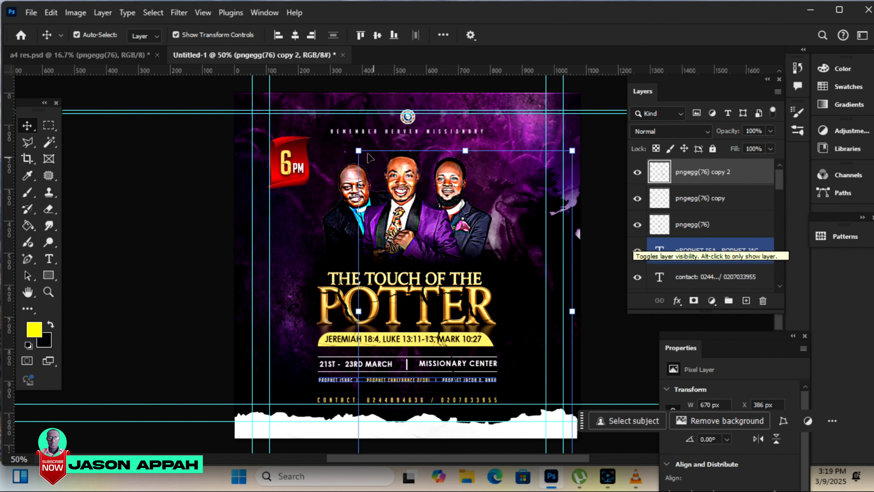
Rotate the second crack copy to -14.57° and shift it slightly right, to a transform X position of 727 px
{"action": "left_click_drag", "start_coordinate": [347, 145], "coordinate": [289, 164]}
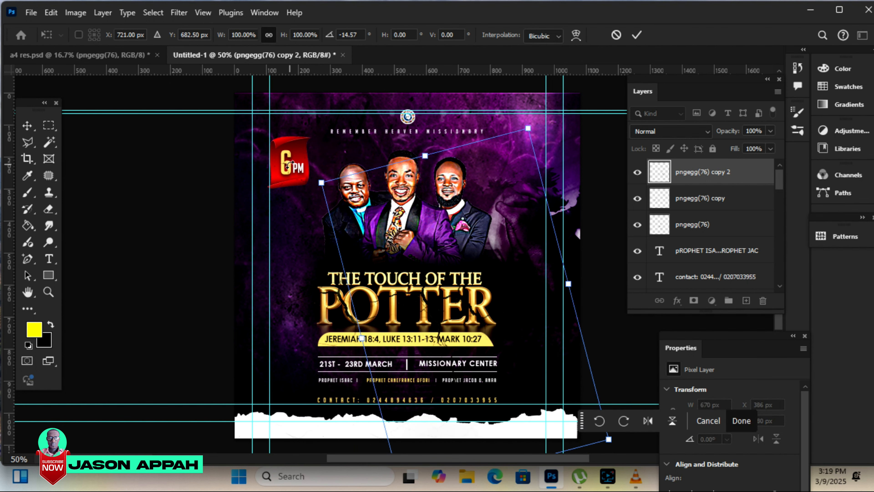
{"action": "key", "text": "Right"}
{"action": "key", "text": "Right"}
{"action": "key", "text": "Right"}
{"action": "key", "text": "Right"}
{"action": "key", "text": "Right"}
{"action": "key", "text": "Right"}
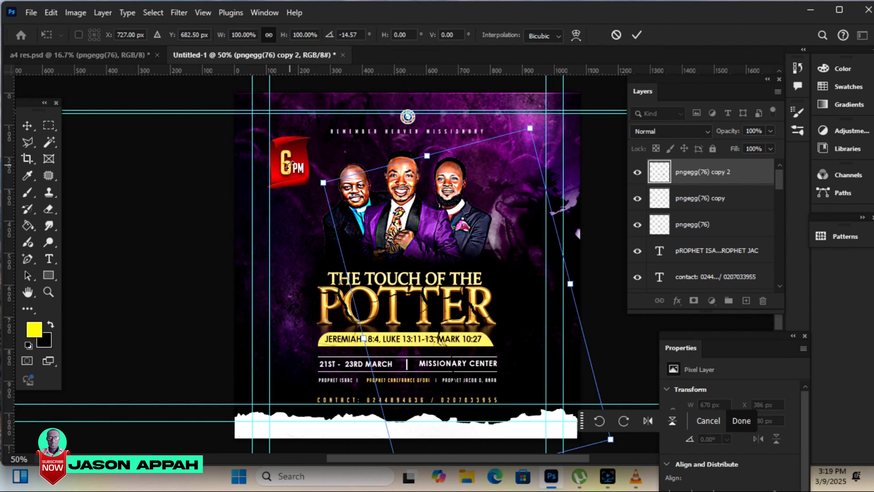
{"action": "left_click", "coordinate": [639, 34]}
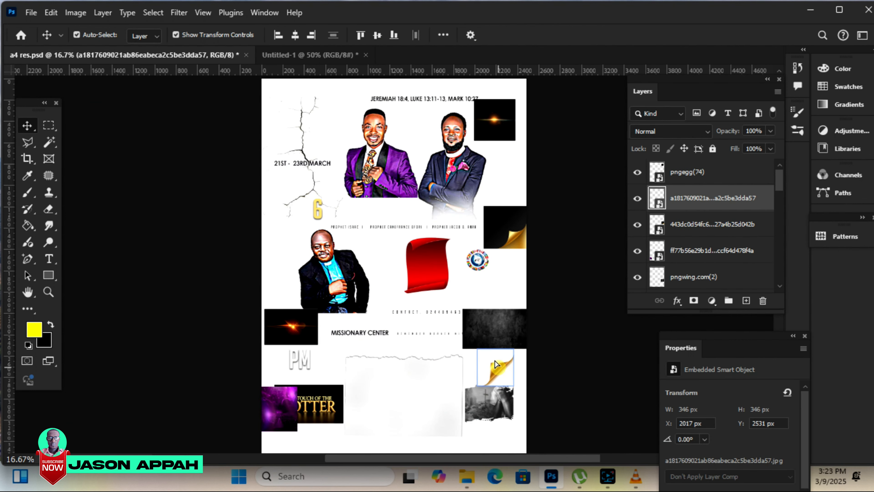
Bring the gold page curl from the resource file into the flyer and scale it down to 95 px in the bottom-right corner
{"action": "left_click_drag", "start_coordinate": [496, 364], "coordinate": [297, 56]}
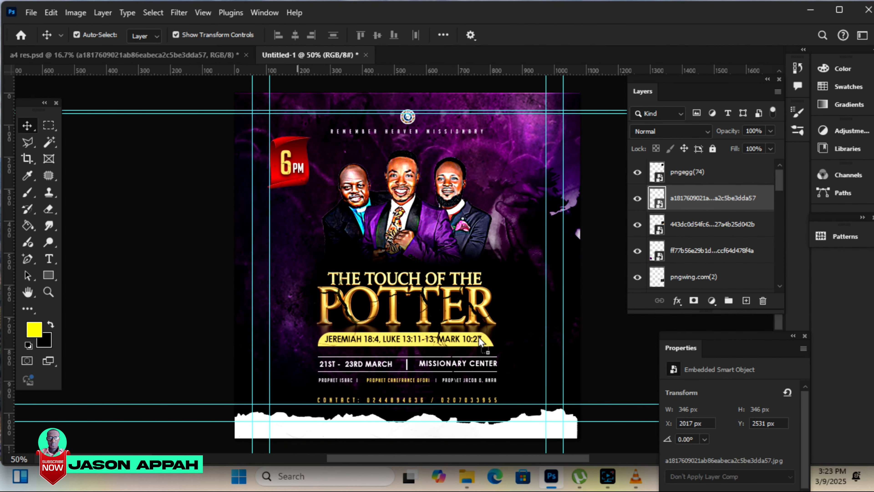
{"action": "left_click_drag", "start_coordinate": [478, 338], "coordinate": [484, 360]}
{"action": "left_click_drag", "start_coordinate": [311, 430], "coordinate": [314, 431]}
{"action": "left_click_drag", "start_coordinate": [467, 332], "coordinate": [505, 357]}
{"action": "key", "text": "ctrl+t"}
{"action": "left_click_drag", "start_coordinate": [466, 324], "coordinate": [561, 427]}
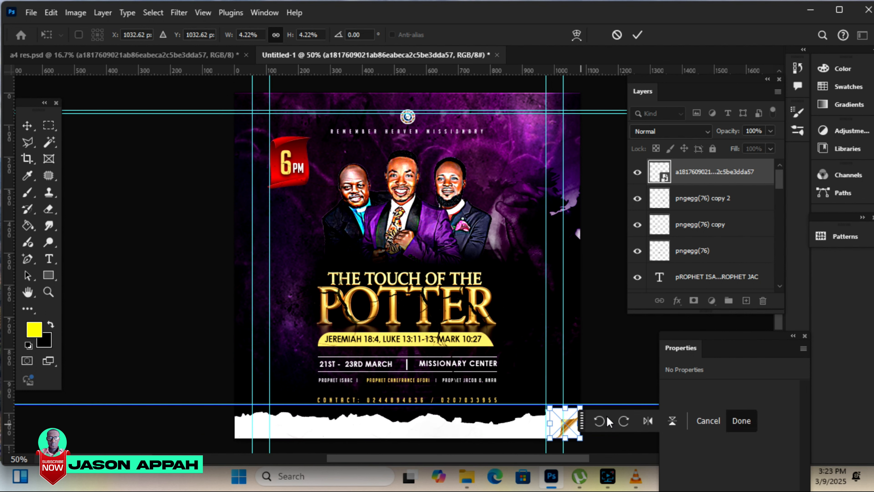
{"action": "left_click", "coordinate": [637, 34]}
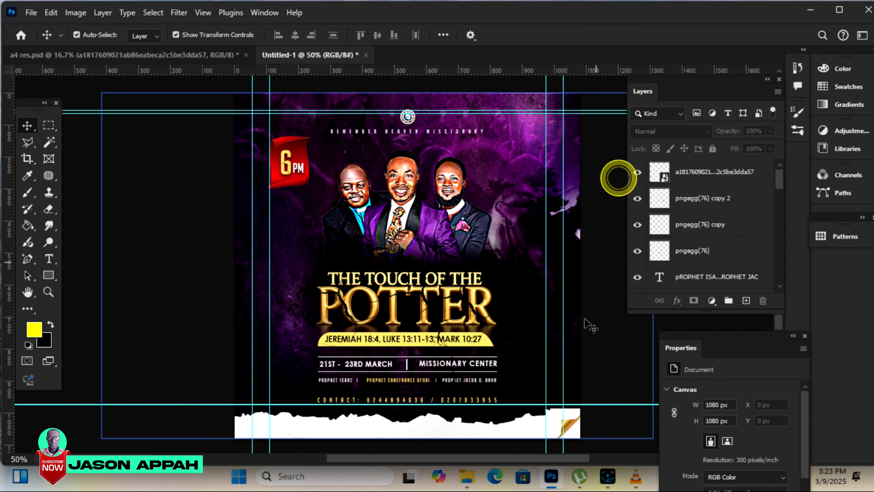
Nudge the page curl down to a Y position of 1003 px
{"action": "key", "text": "Down"}
{"action": "key", "text": "Down"}
{"action": "key", "text": "Down"}
{"action": "key", "text": "Down"}
{"action": "key", "text": "Down"}
{"action": "key", "text": "Down"}
{"action": "key", "text": "Down"}
{"action": "key", "text": "Down"}
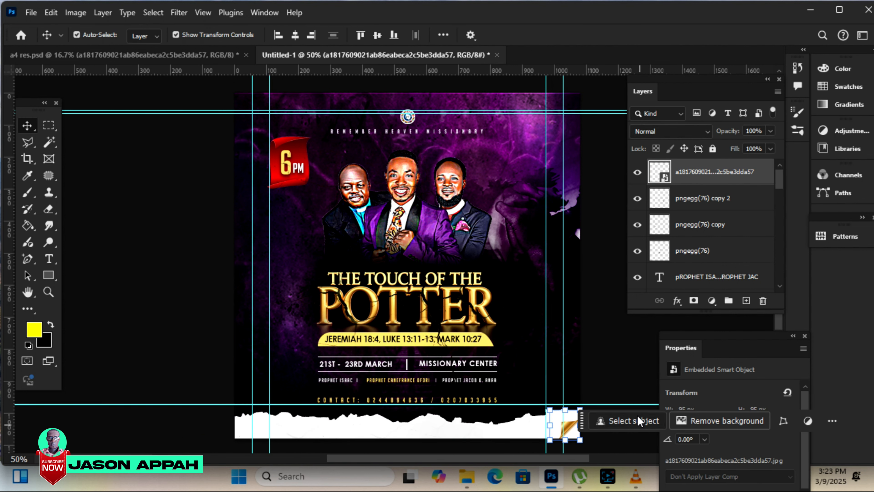
{"action": "left_click", "coordinate": [630, 358]}
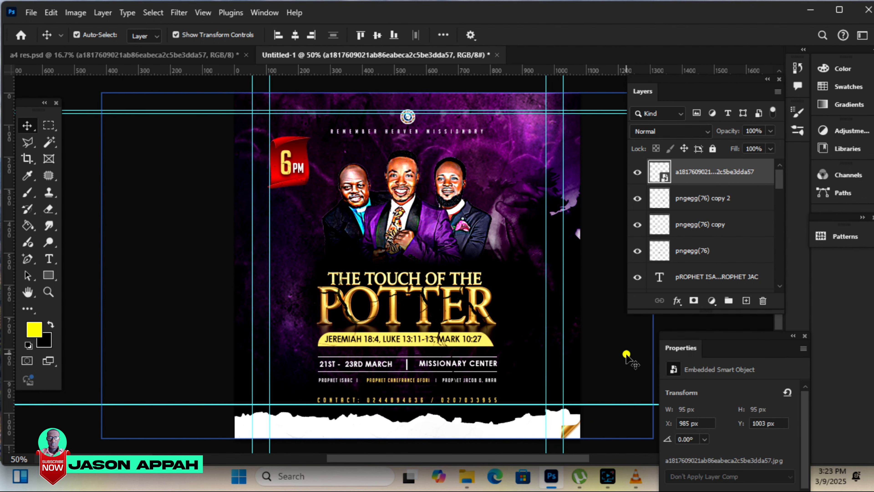
Enlarge the page curl to about 129 px wide, keeping it in the flyer's bottom-right corner
{"action": "left_click_drag", "start_coordinate": [504, 459], "coordinate": [517, 461]}
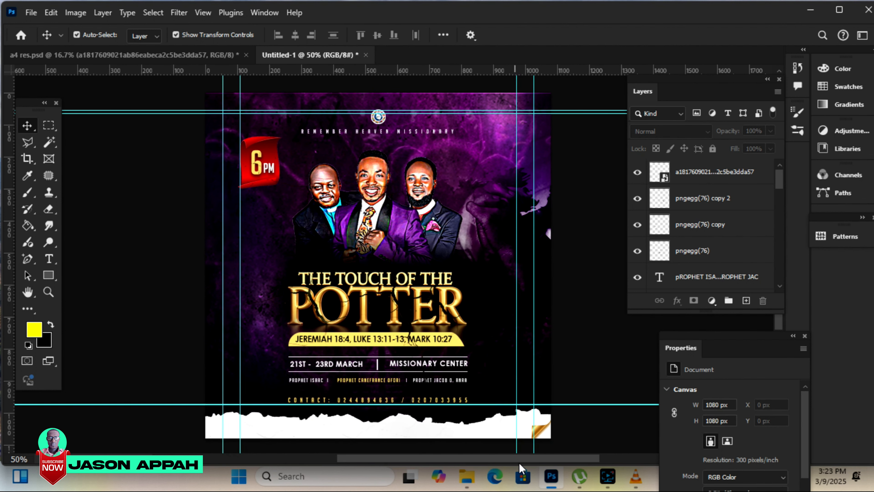
{"action": "left_click", "coordinate": [535, 428]}
{"action": "left_click", "coordinate": [525, 428]}
{"action": "left_click_drag", "start_coordinate": [520, 414], "coordinate": [511, 402]}
{"action": "key", "text": "Return"}
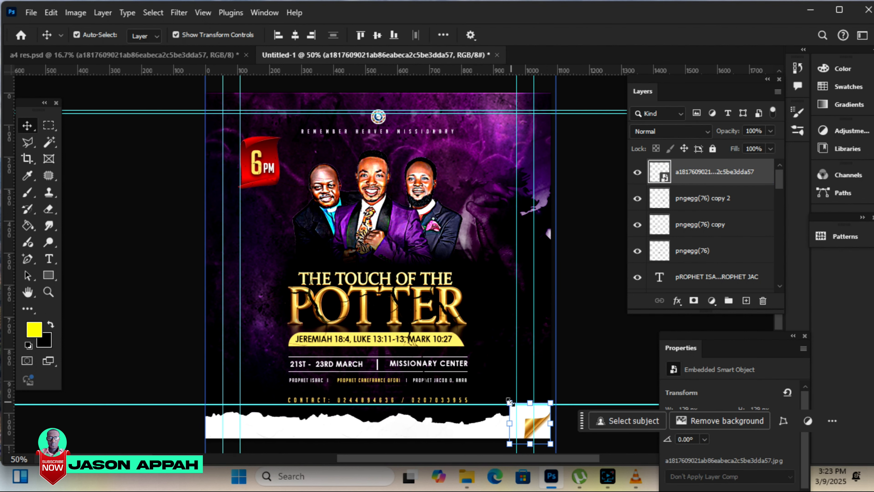
Rasterize the page curl layer and erase its white area above the torn paper edge with a 100 px Eraser
{"action": "right_click", "coordinate": [699, 174]}
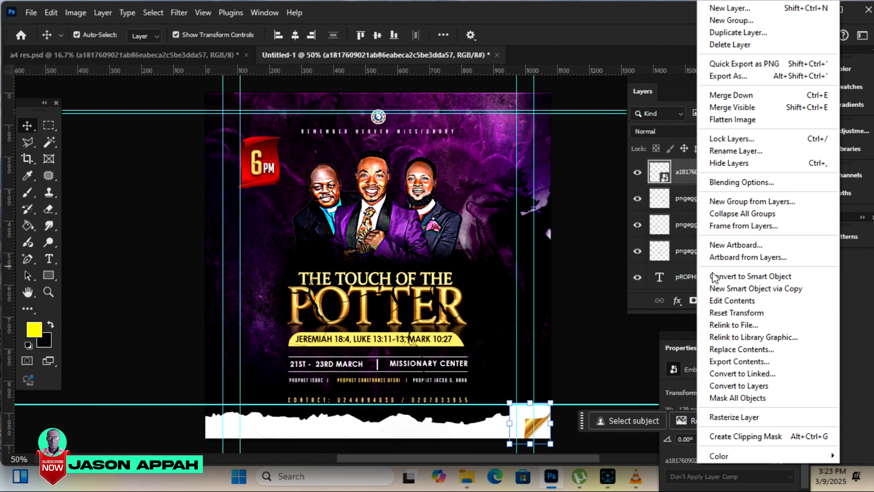
{"action": "left_click", "coordinate": [716, 417]}
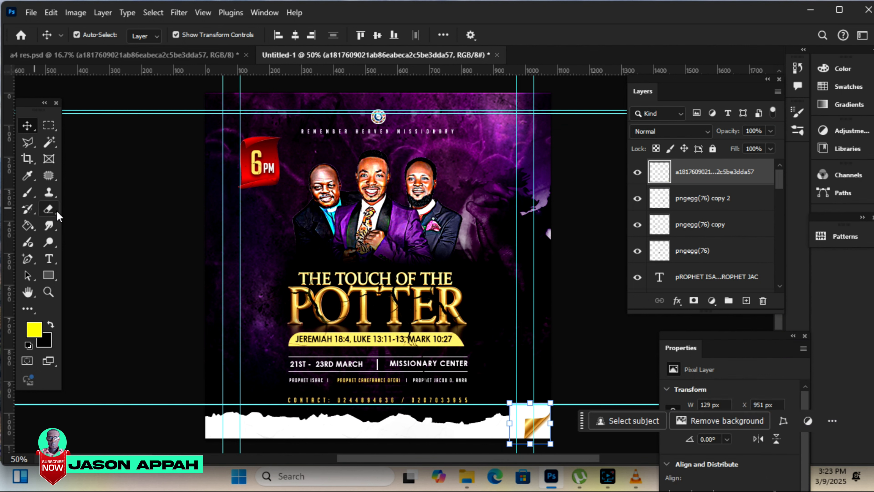
{"action": "left_click", "coordinate": [50, 210]}
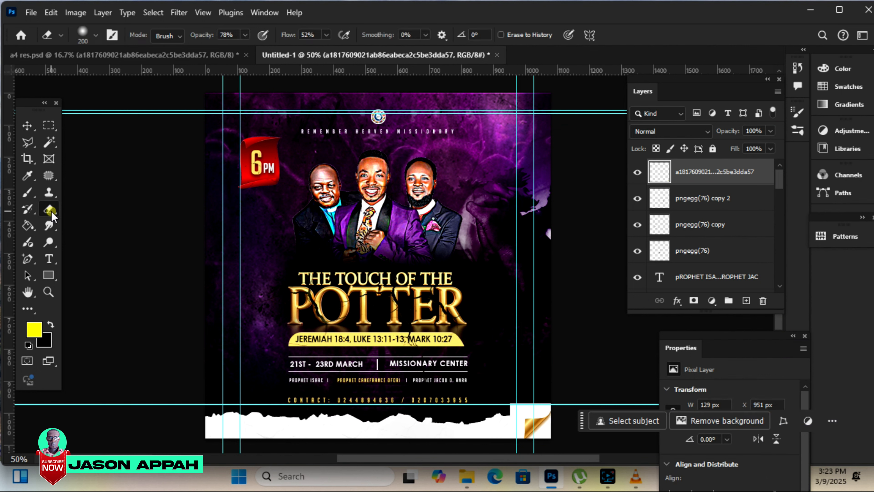
{"action": "left_click", "coordinate": [515, 398]}
{"action": "left_click", "coordinate": [538, 396]}
{"action": "left_click", "coordinate": [559, 396]}
{"action": "left_click", "coordinate": [553, 394]}
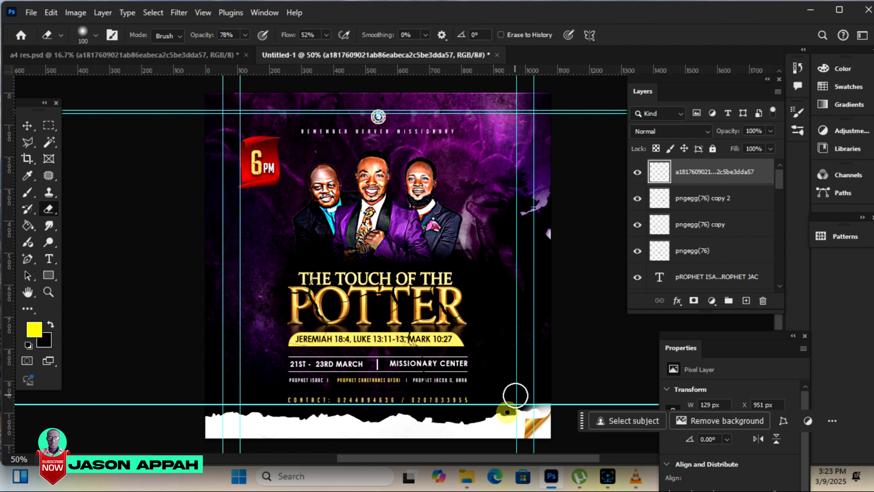
{"action": "left_click", "coordinate": [547, 400]}
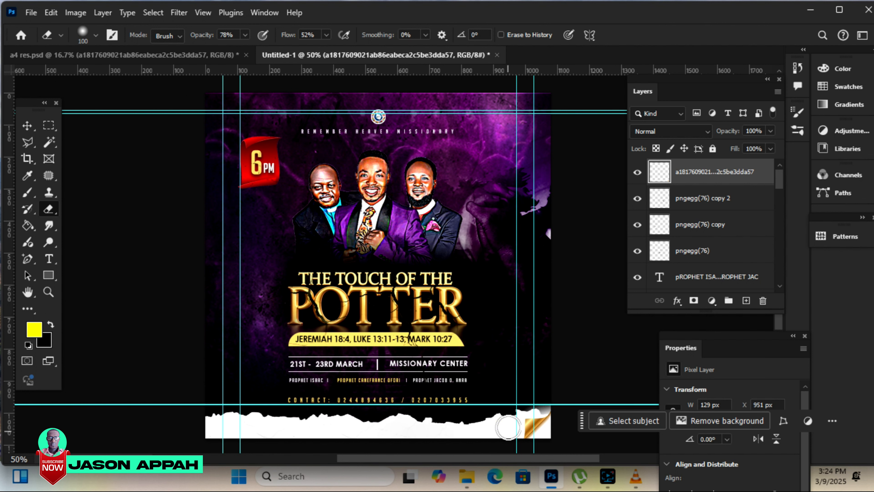
{"action": "left_click", "coordinate": [537, 398]}
{"action": "left_click", "coordinate": [540, 397]}
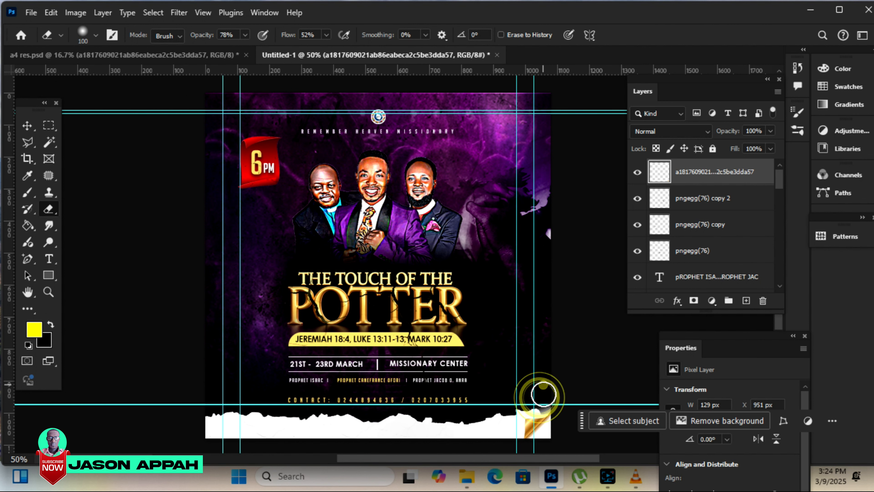
{"action": "left_click", "coordinate": [27, 127]}
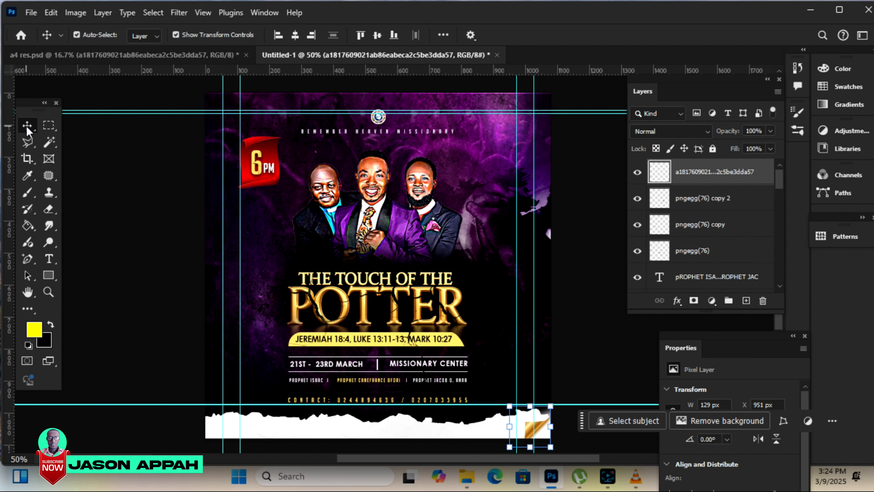
{"action": "left_click", "coordinate": [581, 259]}
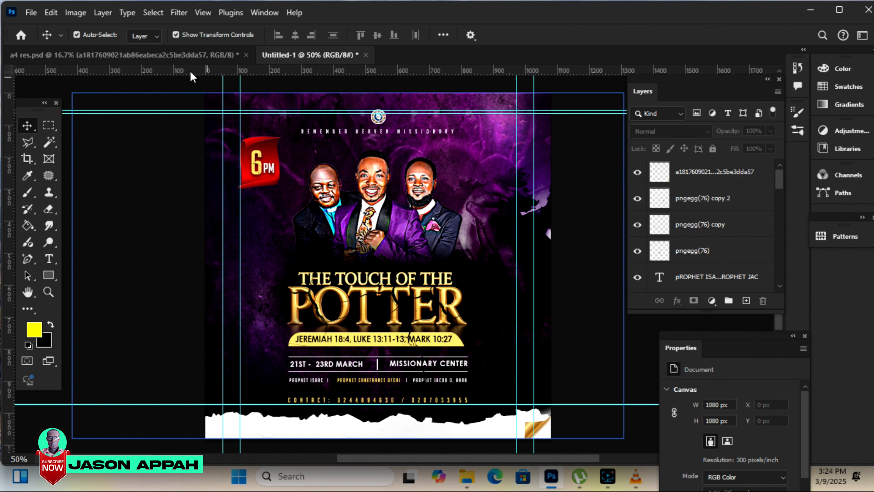
Bring the pngegg(74) orange light flare from the resource file into the flyer and rasterize its layer
{"action": "left_click", "coordinate": [185, 55]}
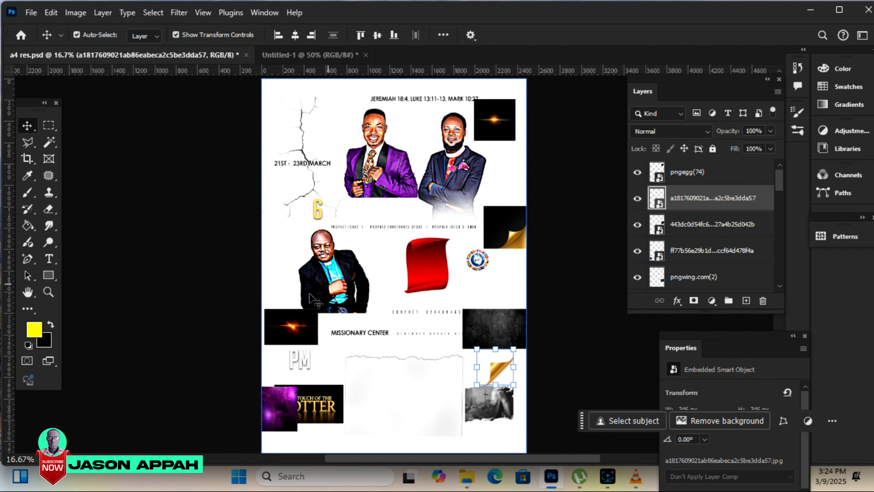
{"action": "left_click_drag", "start_coordinate": [496, 127], "coordinate": [293, 53]}
{"action": "left_click_drag", "start_coordinate": [383, 203], "coordinate": [396, 217]}
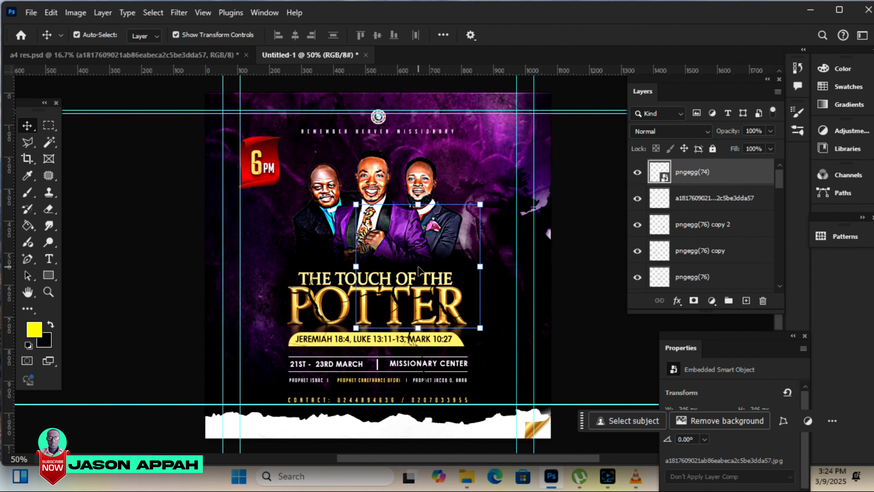
{"action": "right_click", "coordinate": [697, 191]}
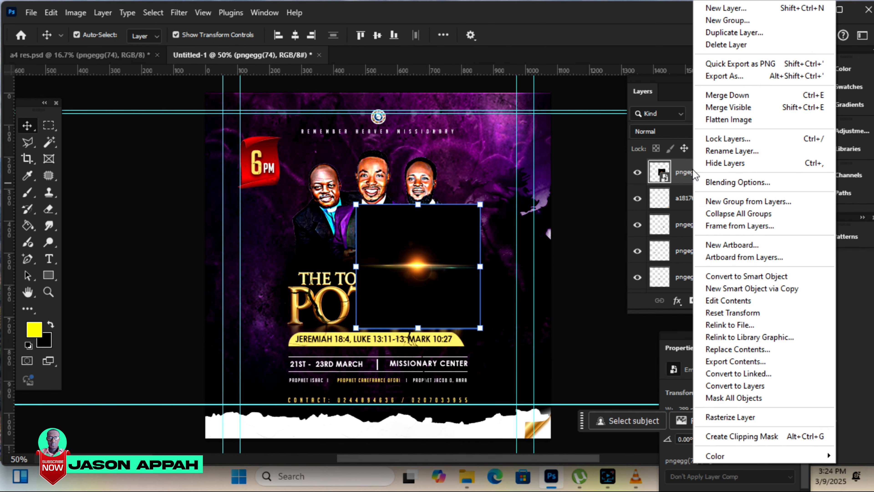
{"action": "left_click", "coordinate": [752, 426]}
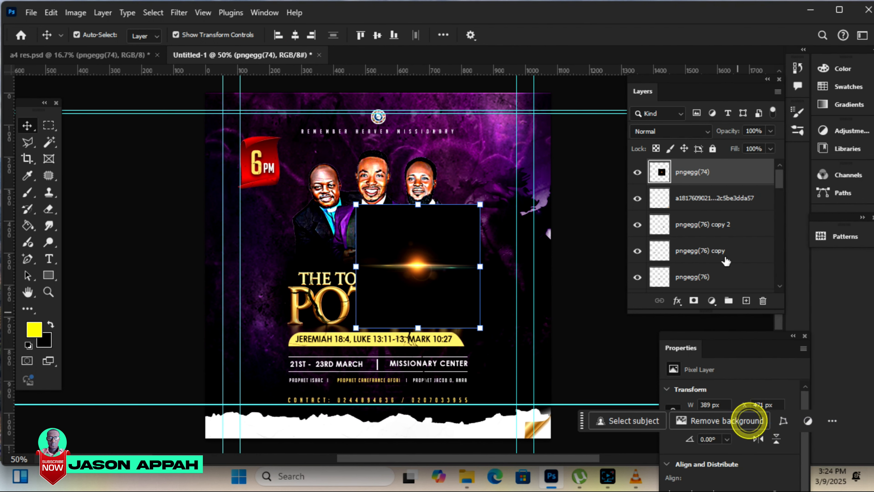
Set the flare's blend mode to Screen and center it just above "THE TOUCH OF THE" at X 345 px
{"action": "left_click", "coordinate": [655, 131]}
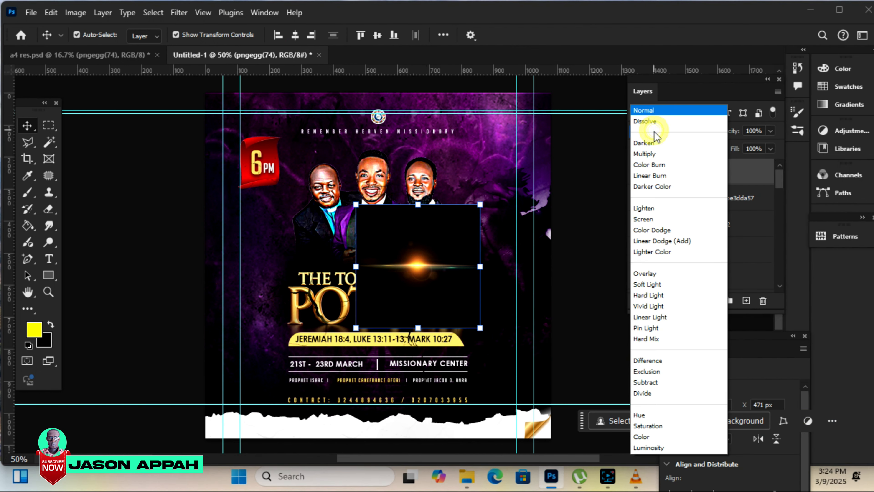
{"action": "left_click", "coordinate": [661, 215]}
{"action": "left_click_drag", "start_coordinate": [434, 262], "coordinate": [385, 272]}
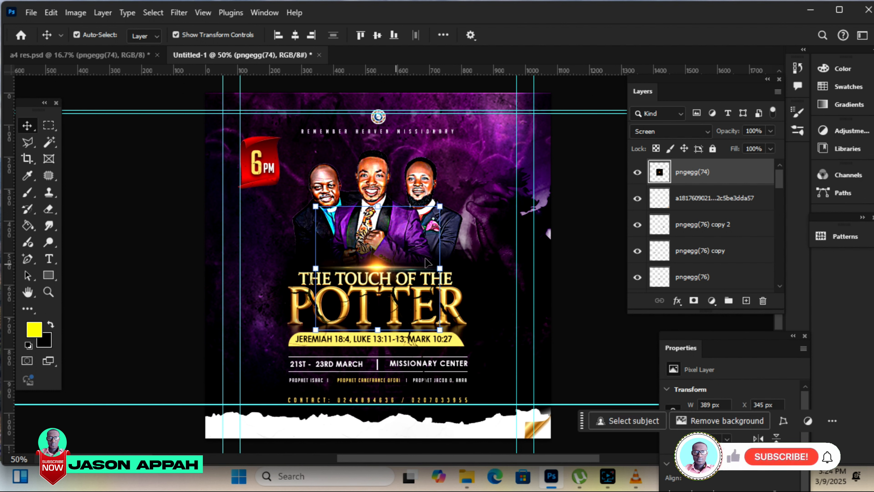
Duplicate the flare in place above the title, and move a second copy below "POTTER" at X 341 px
{"action": "left_click_drag", "start_coordinate": [688, 166], "coordinate": [748, 299]}
{"action": "left_click", "coordinate": [605, 244]}
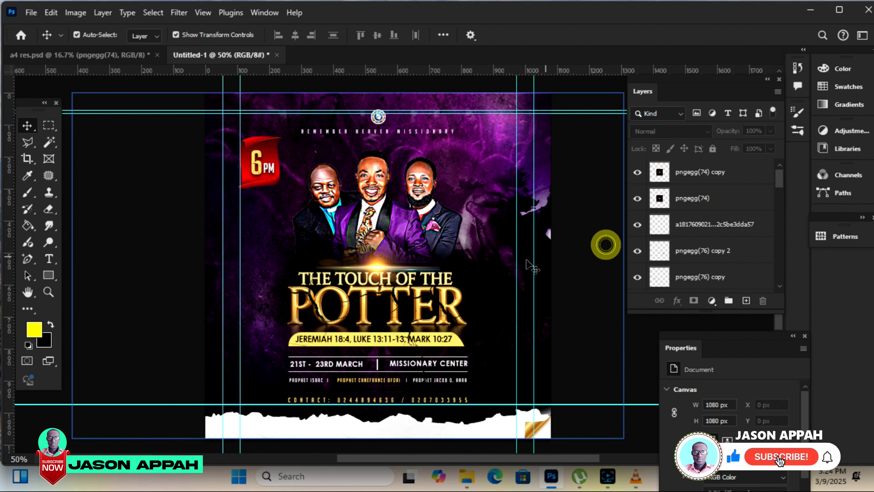
{"action": "left_click", "coordinate": [382, 266]}
{"action": "left_click_drag", "start_coordinate": [721, 171], "coordinate": [740, 301]}
{"action": "left_click_drag", "start_coordinate": [376, 270], "coordinate": [376, 333]}
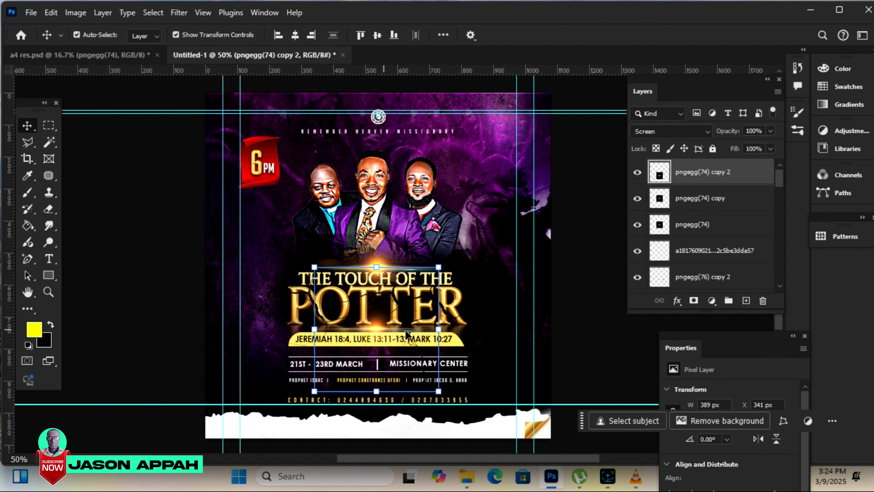
{"action": "left_click", "coordinate": [598, 256]}
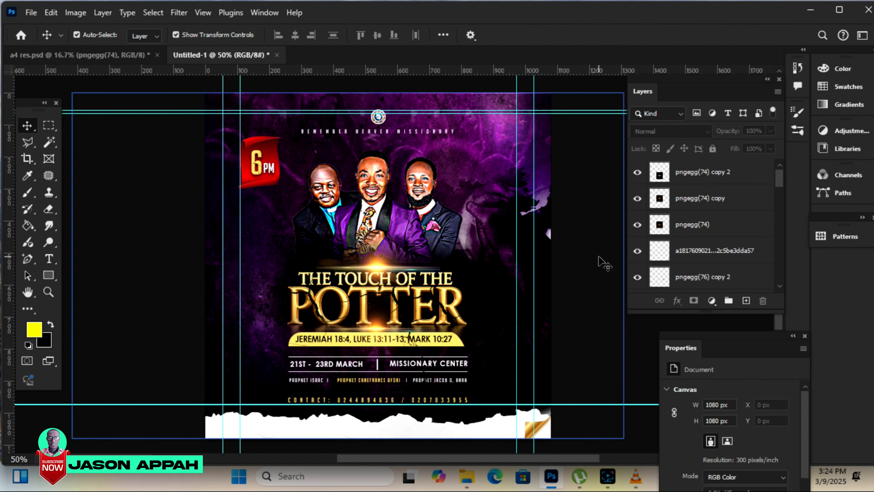